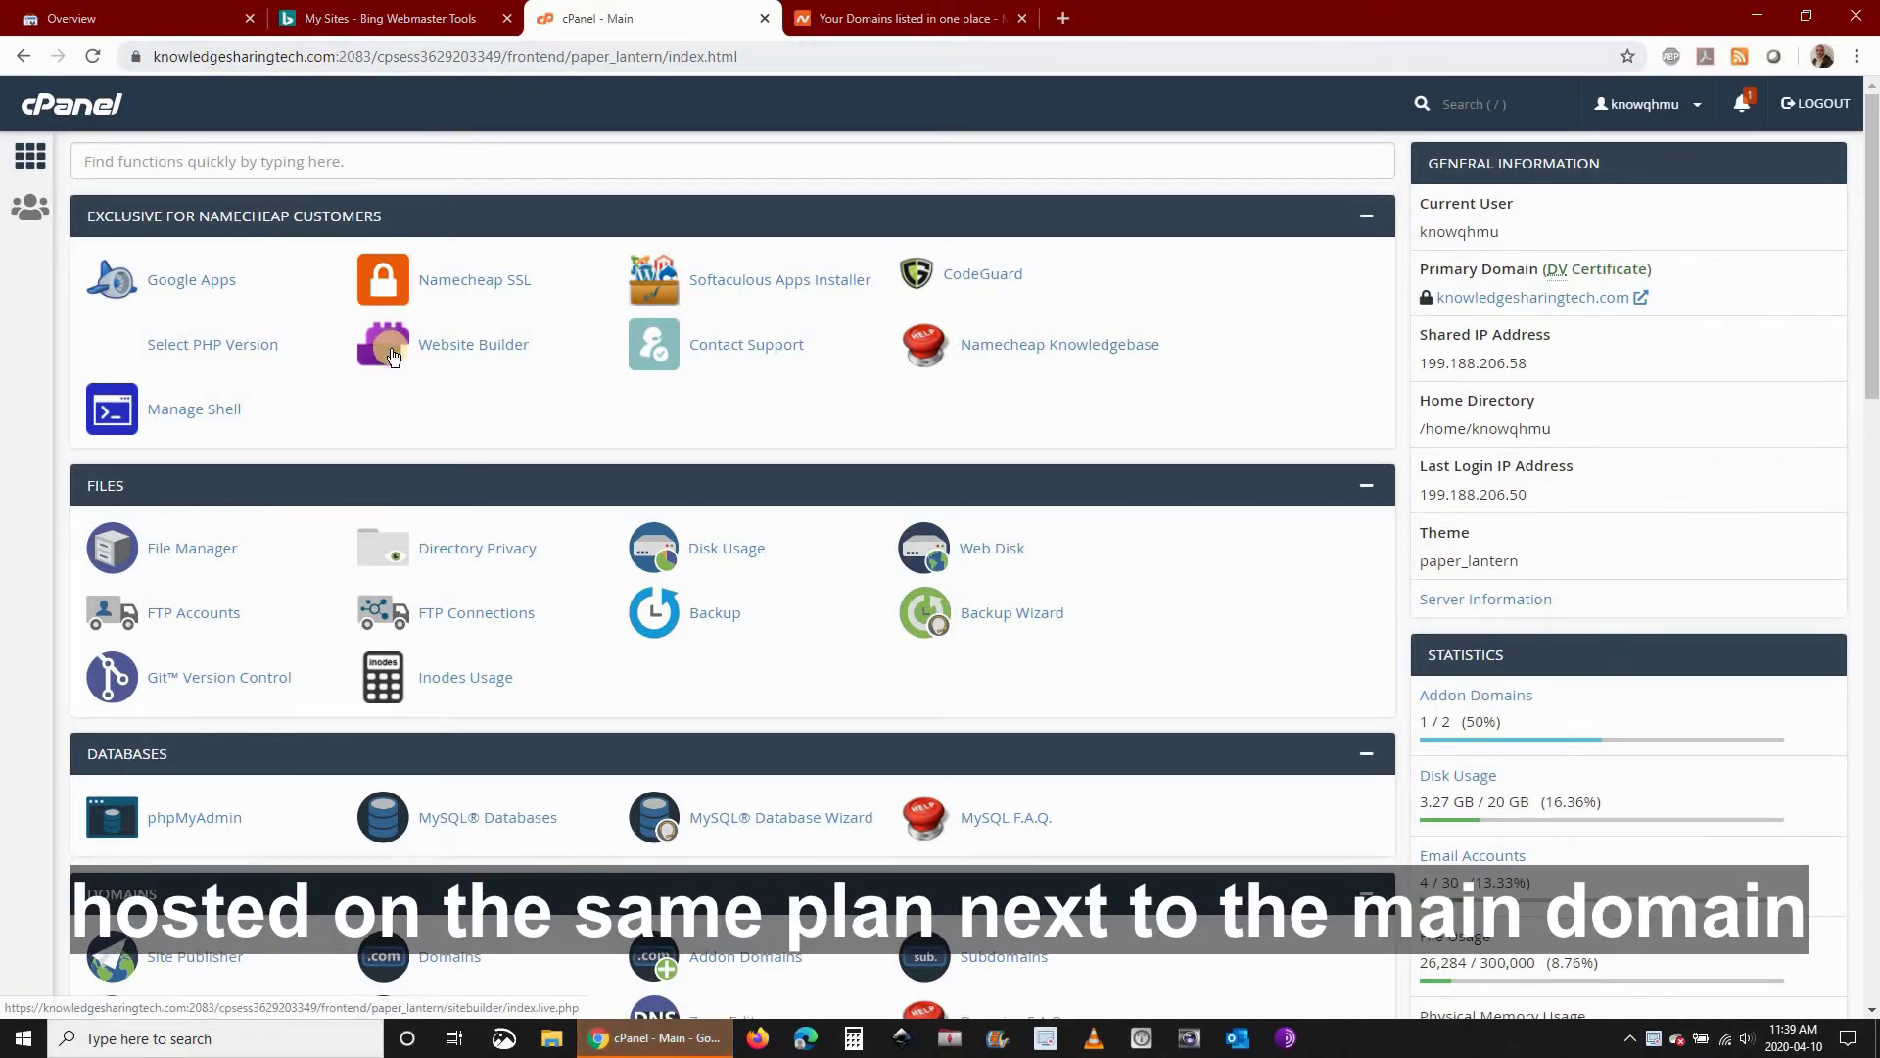
Enter thingsiwanttosay.com as a new addon domain, auto-filling subdomain thingsiwanttosay and its document root
scroll(319, 473, "down", 4)
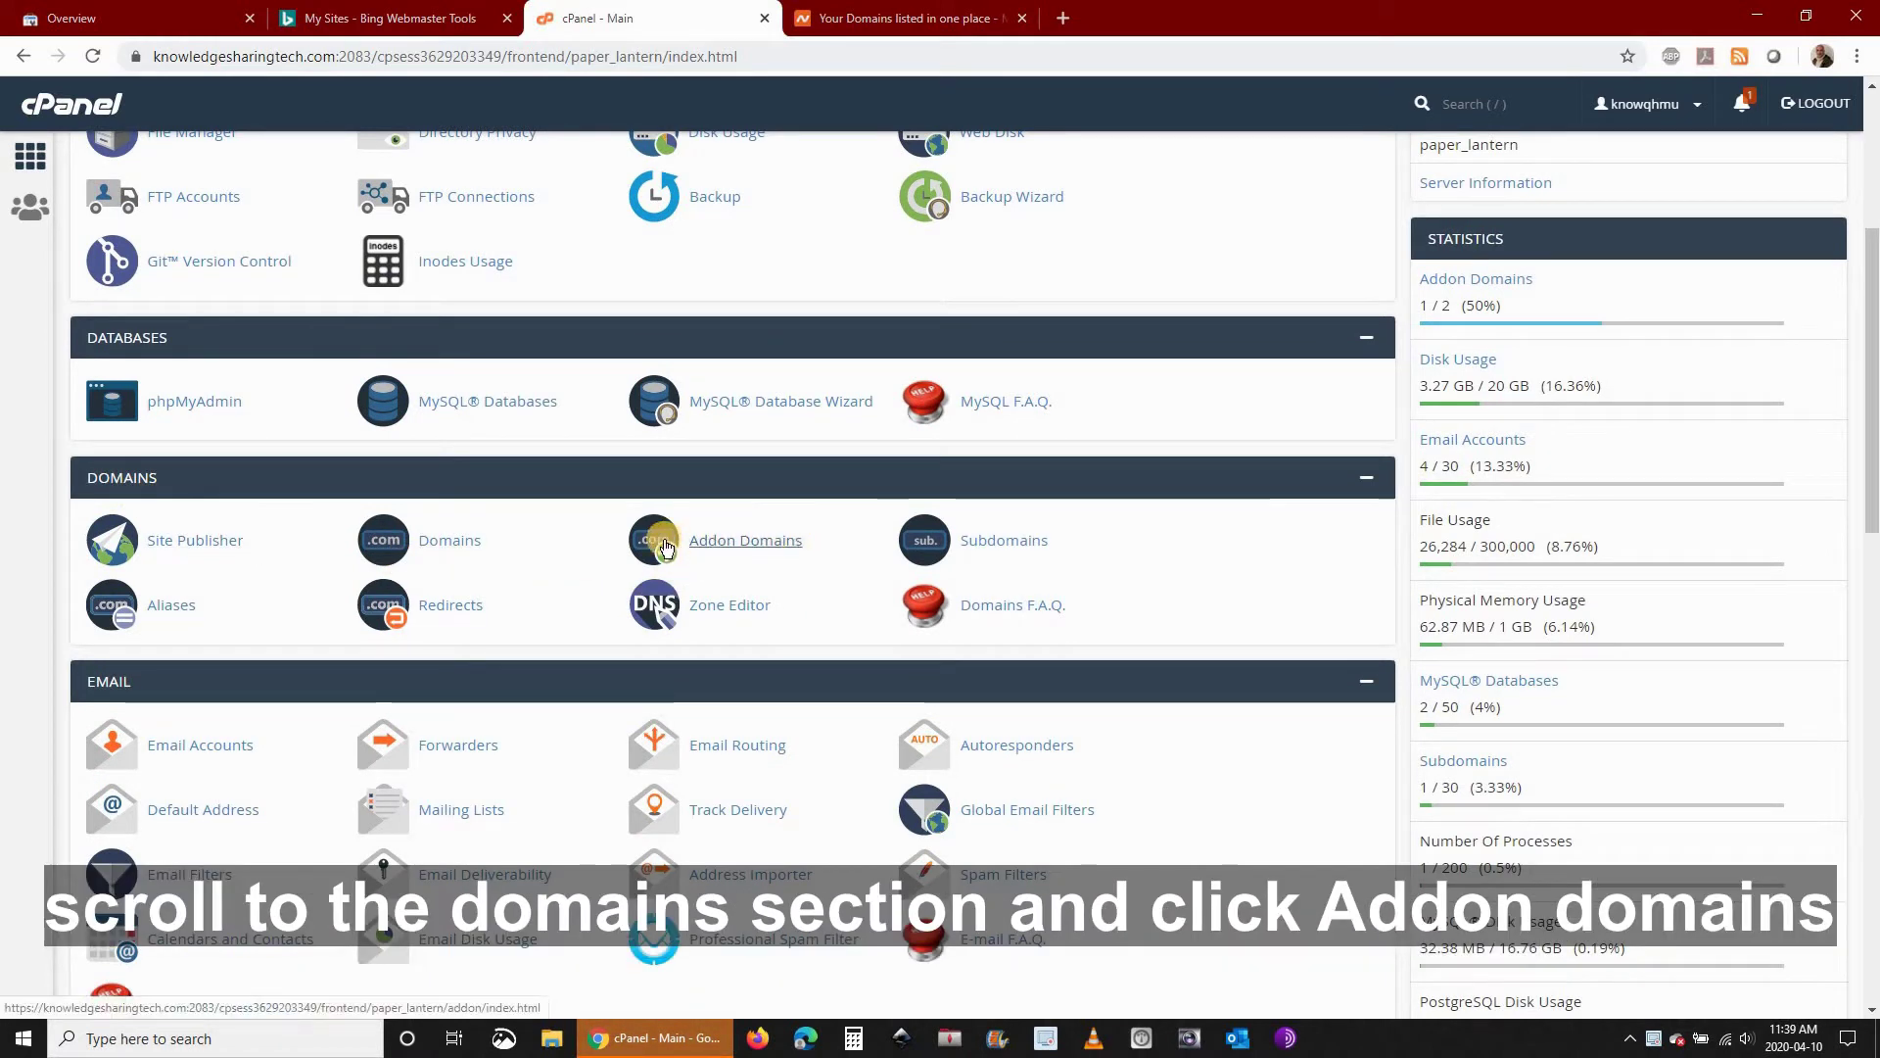
left_click(720, 554)
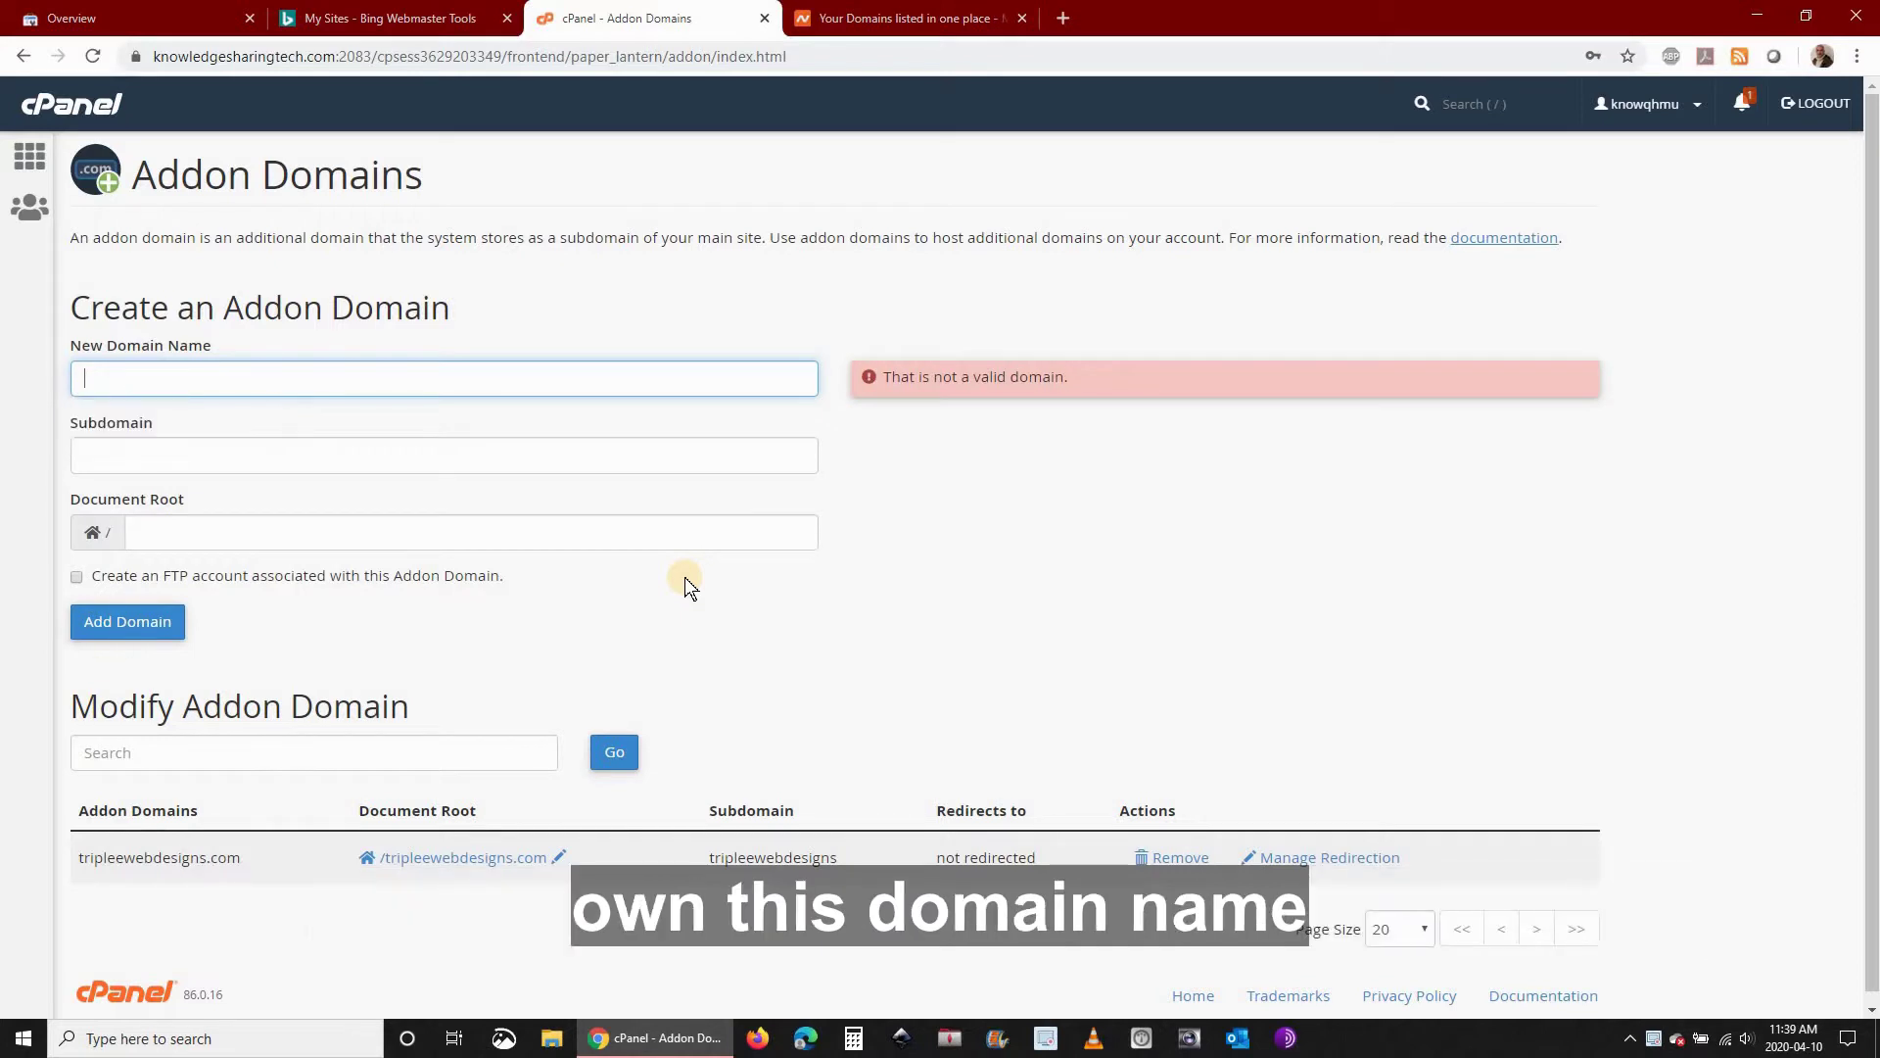
type("thingsiwan")
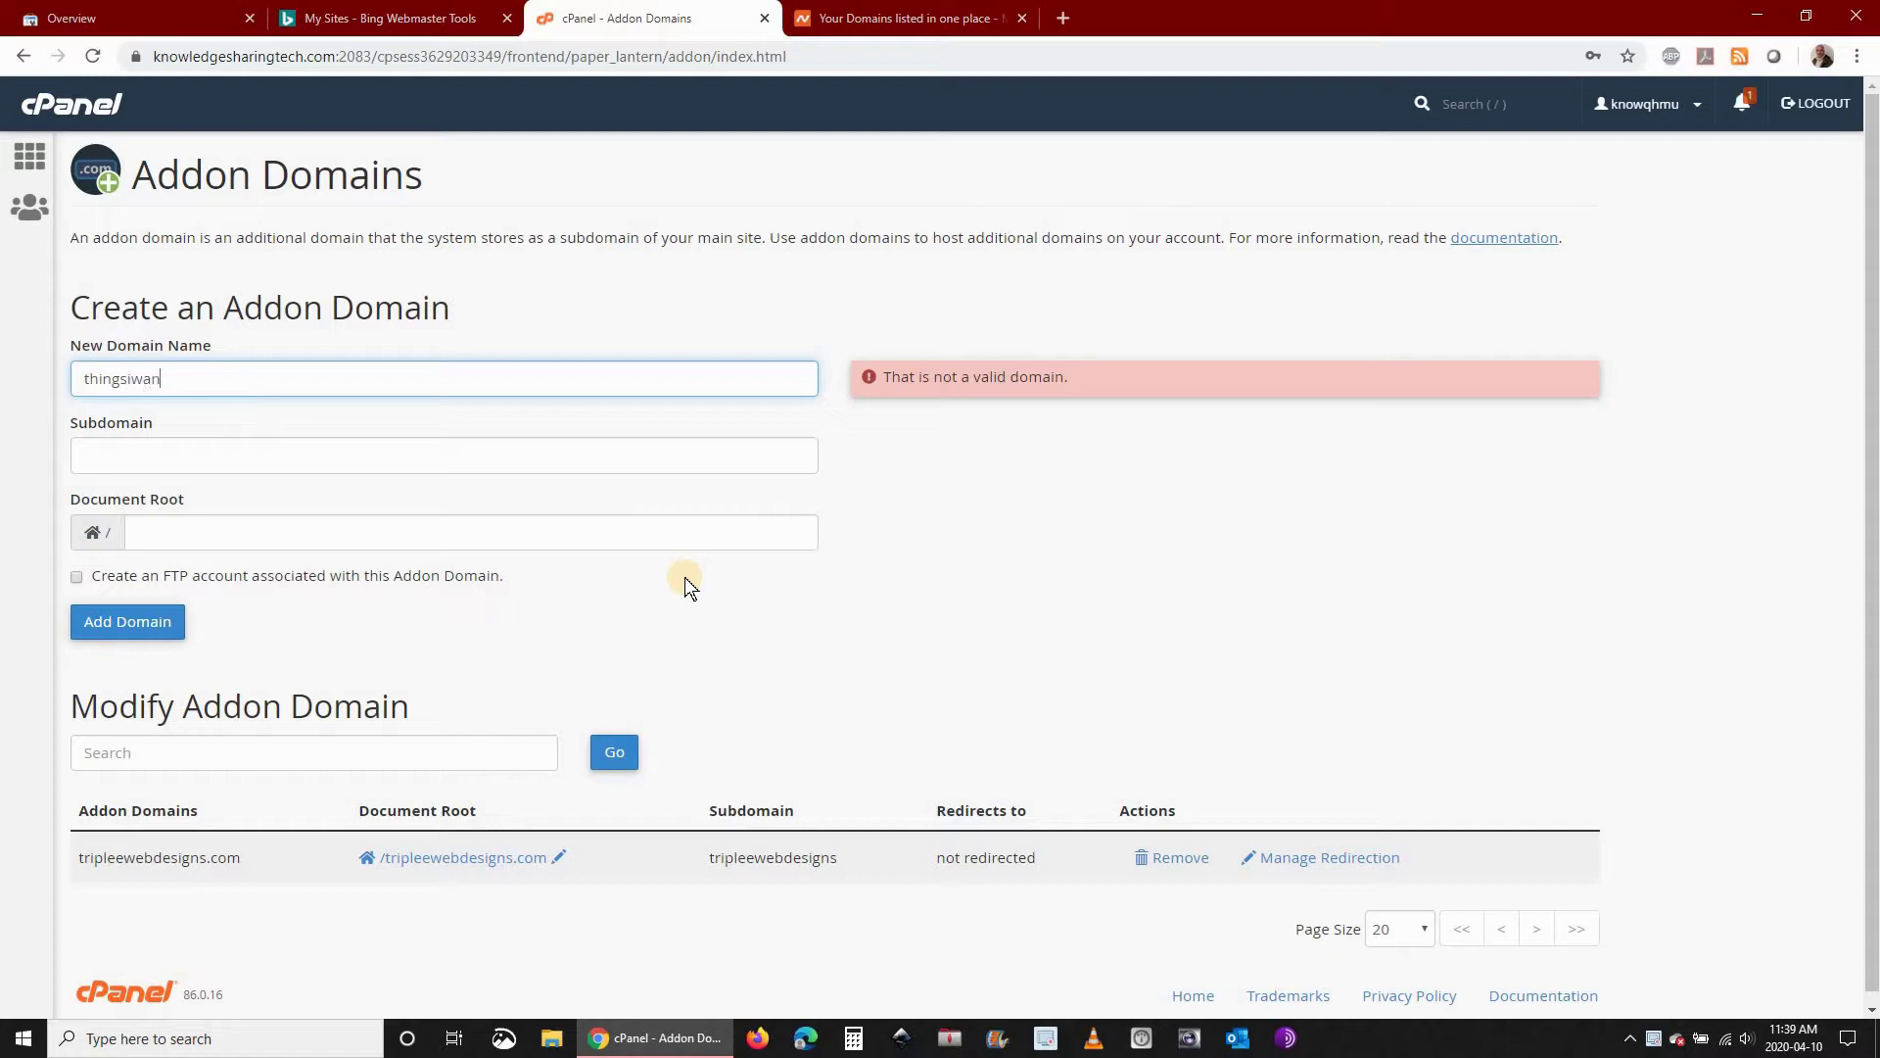
type("ttosay.com")
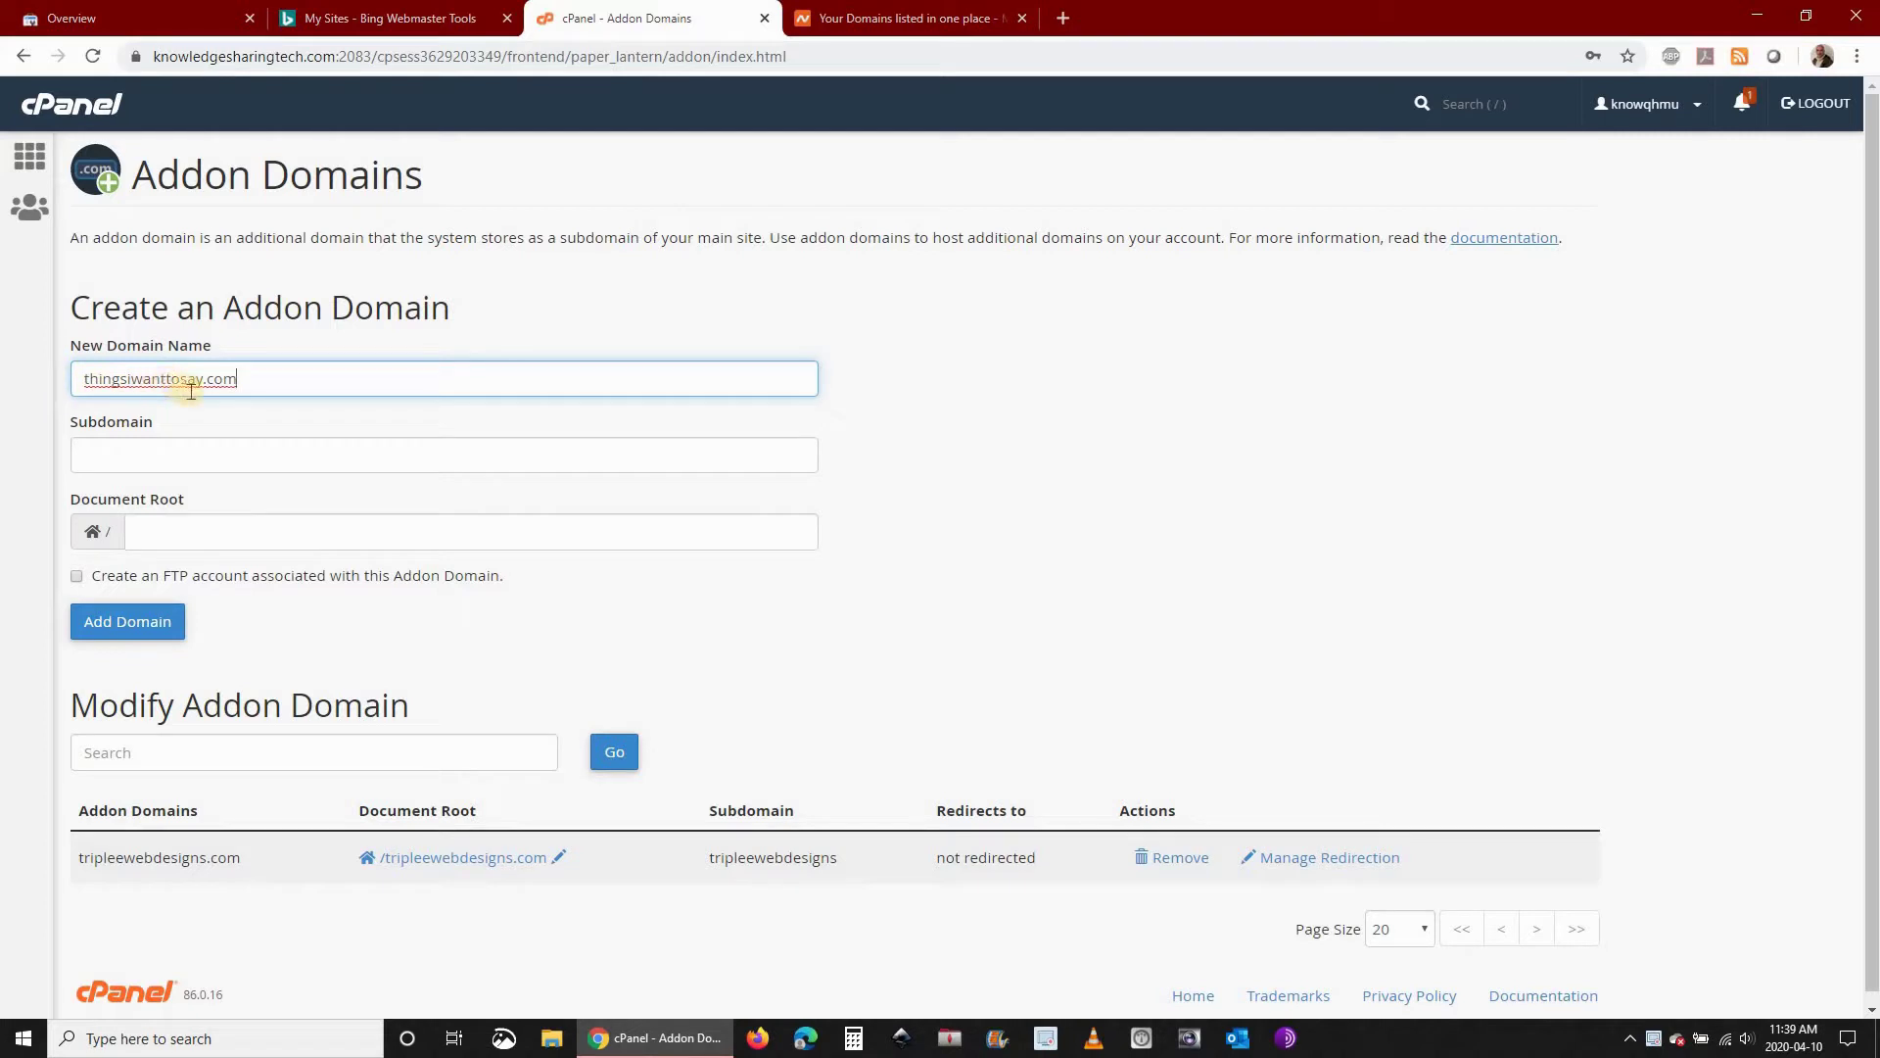
left_click(280, 457)
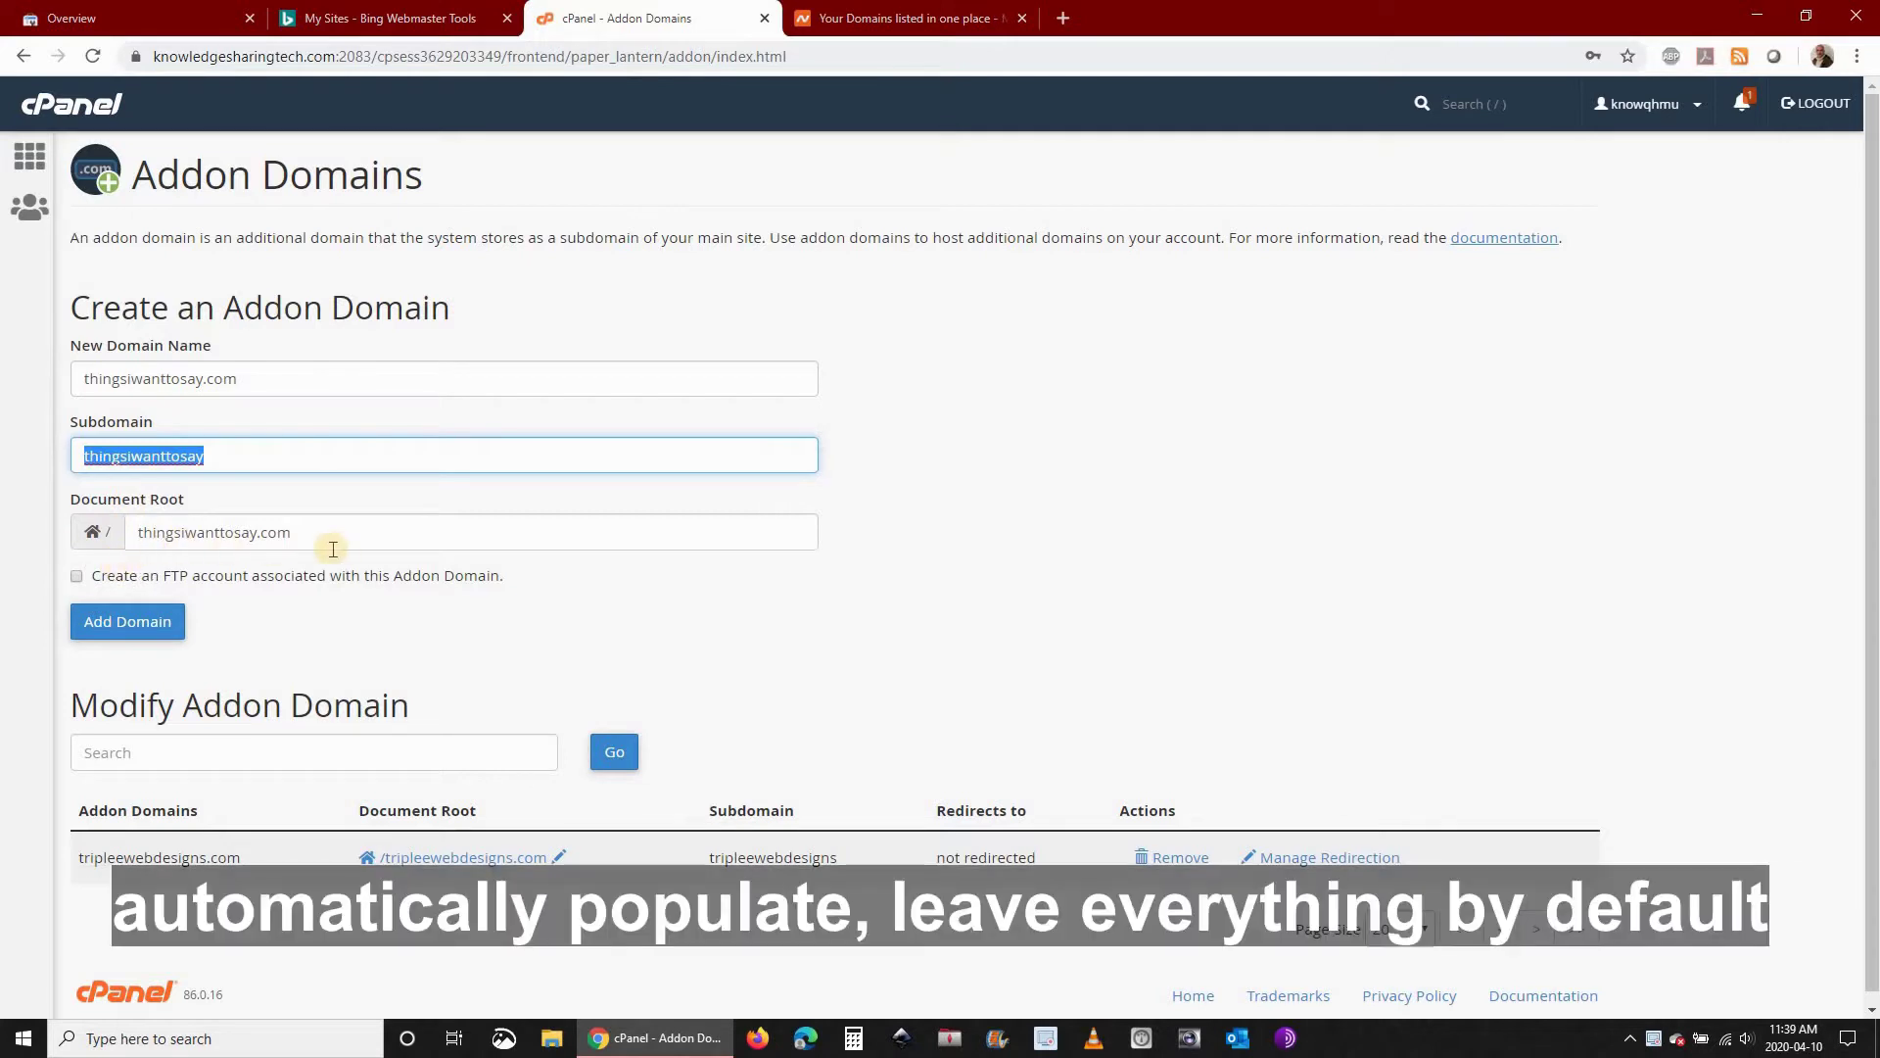
Submit the addon domain thingsiwanttosay.com and wait for the creation confirmation
left_click(128, 623)
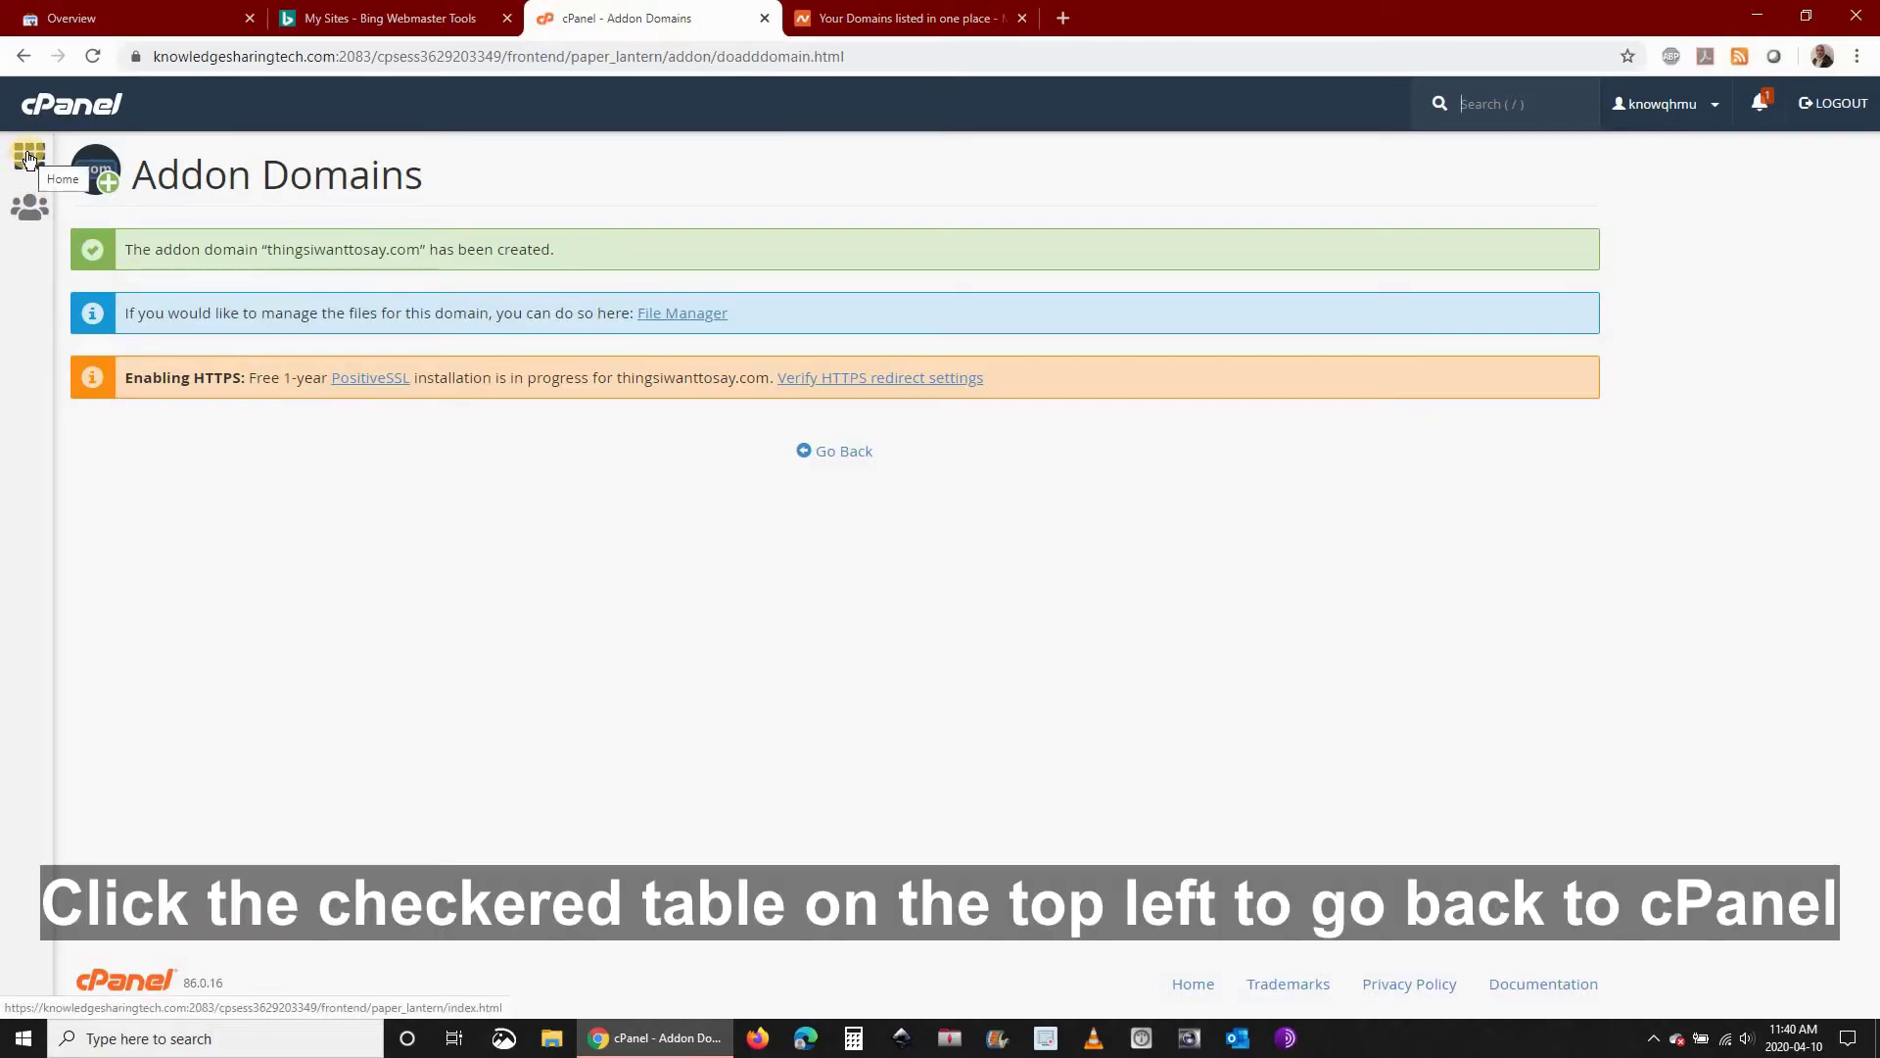
Return to the cPanel home dashboard and scroll down to the Softaculous Apps Installer scripts
left_click(29, 157)
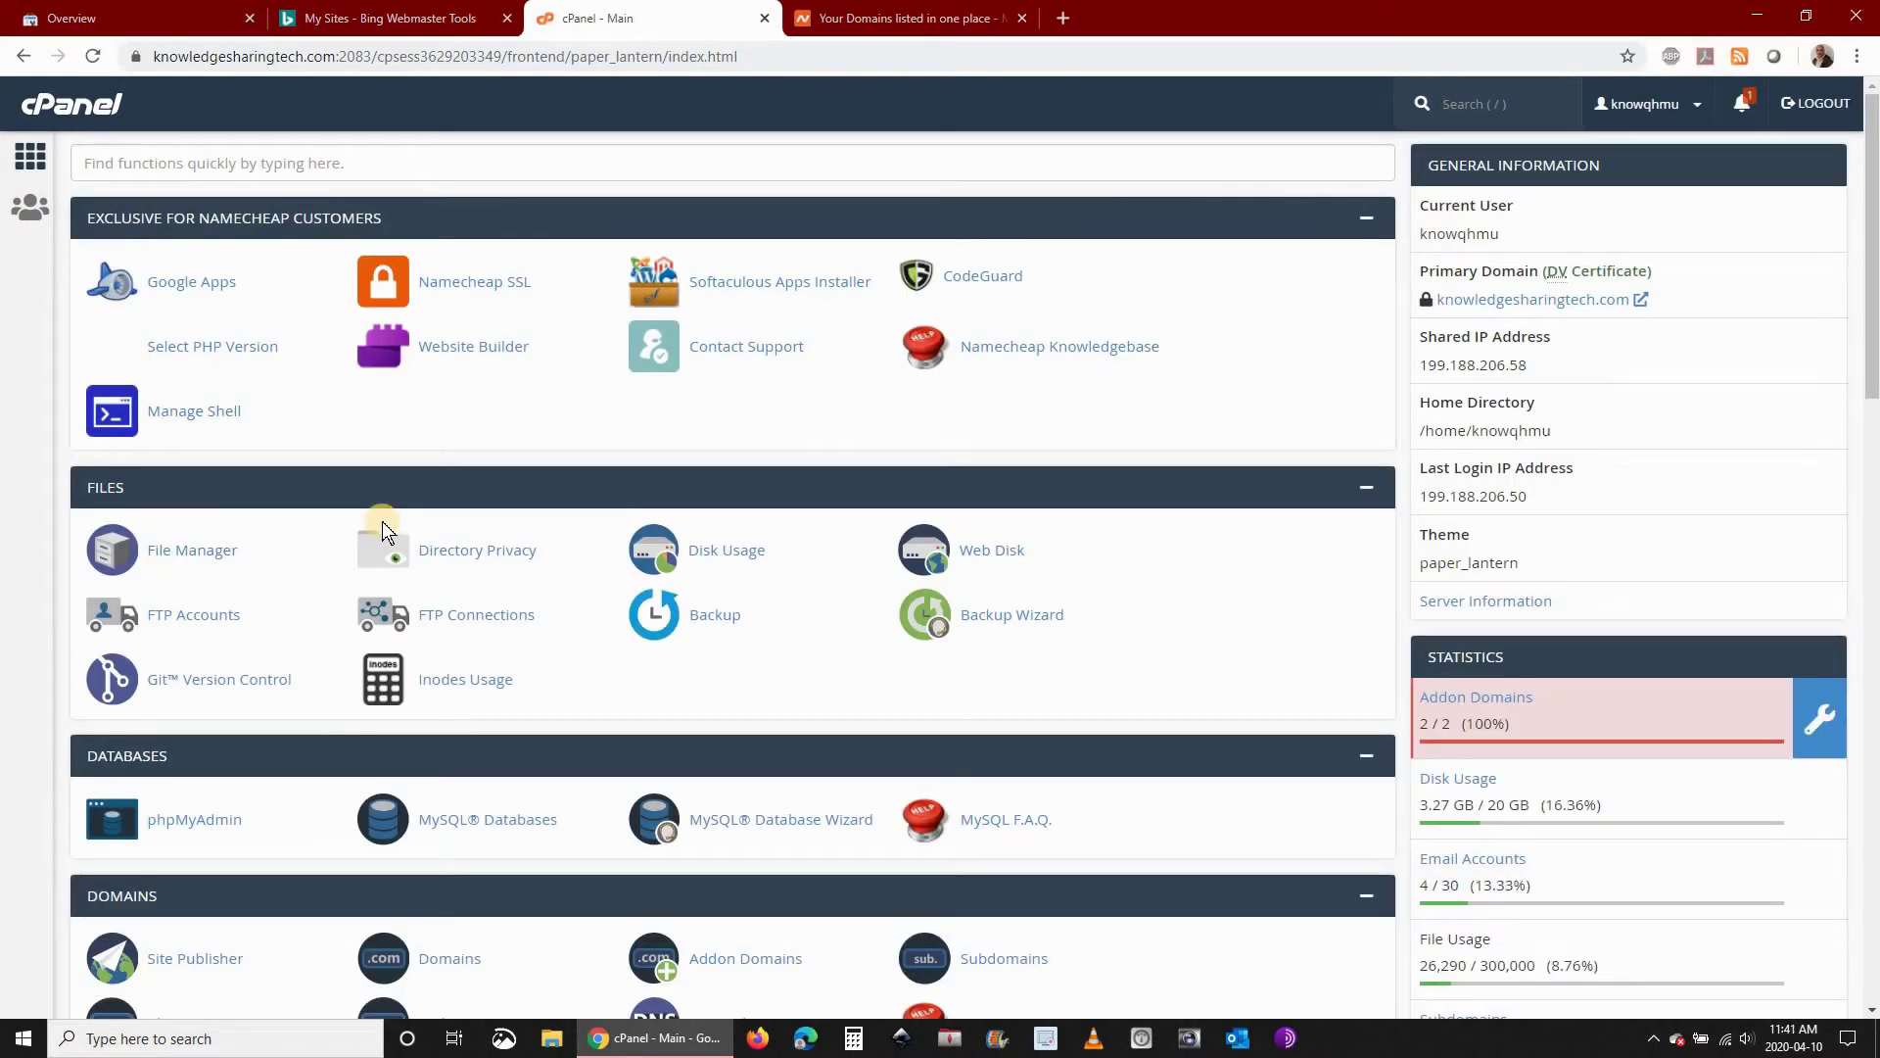
scroll(382, 521, "down", 1)
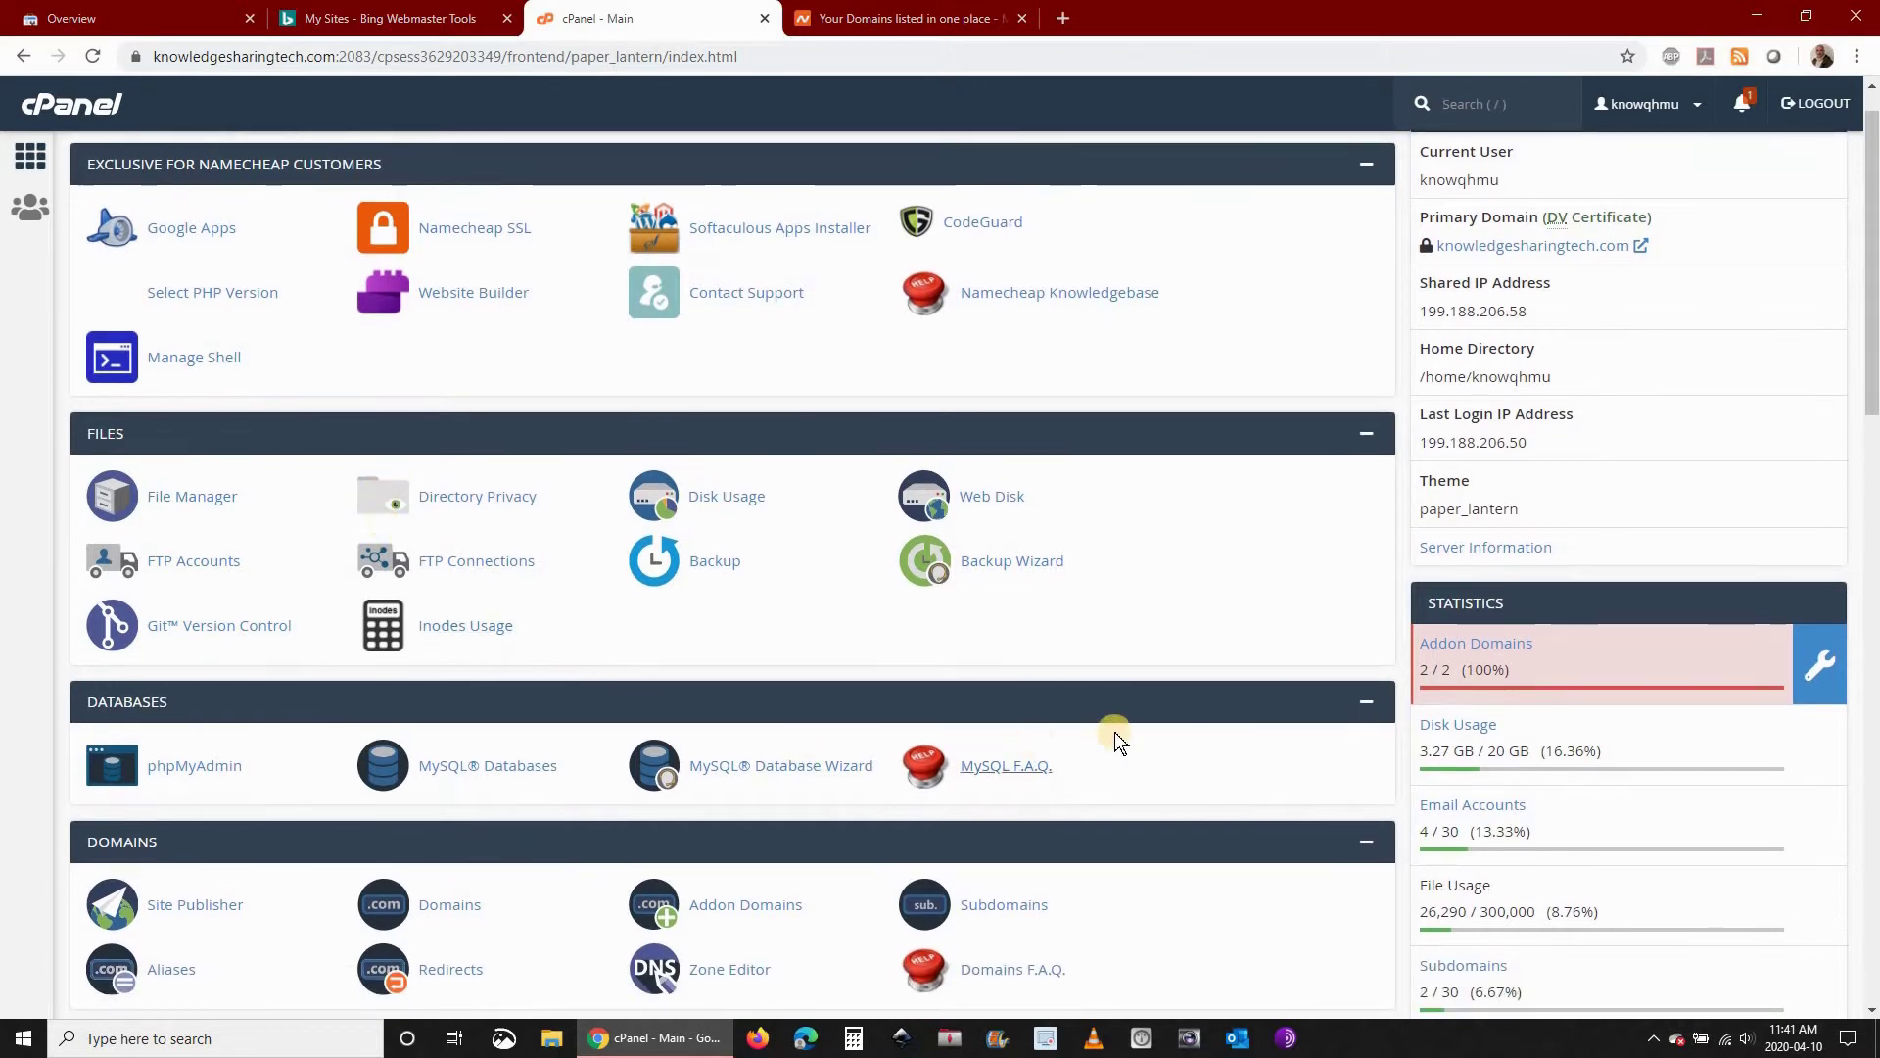
scroll(336, 602, "down", 3)
scroll(268, 613, "down", 5)
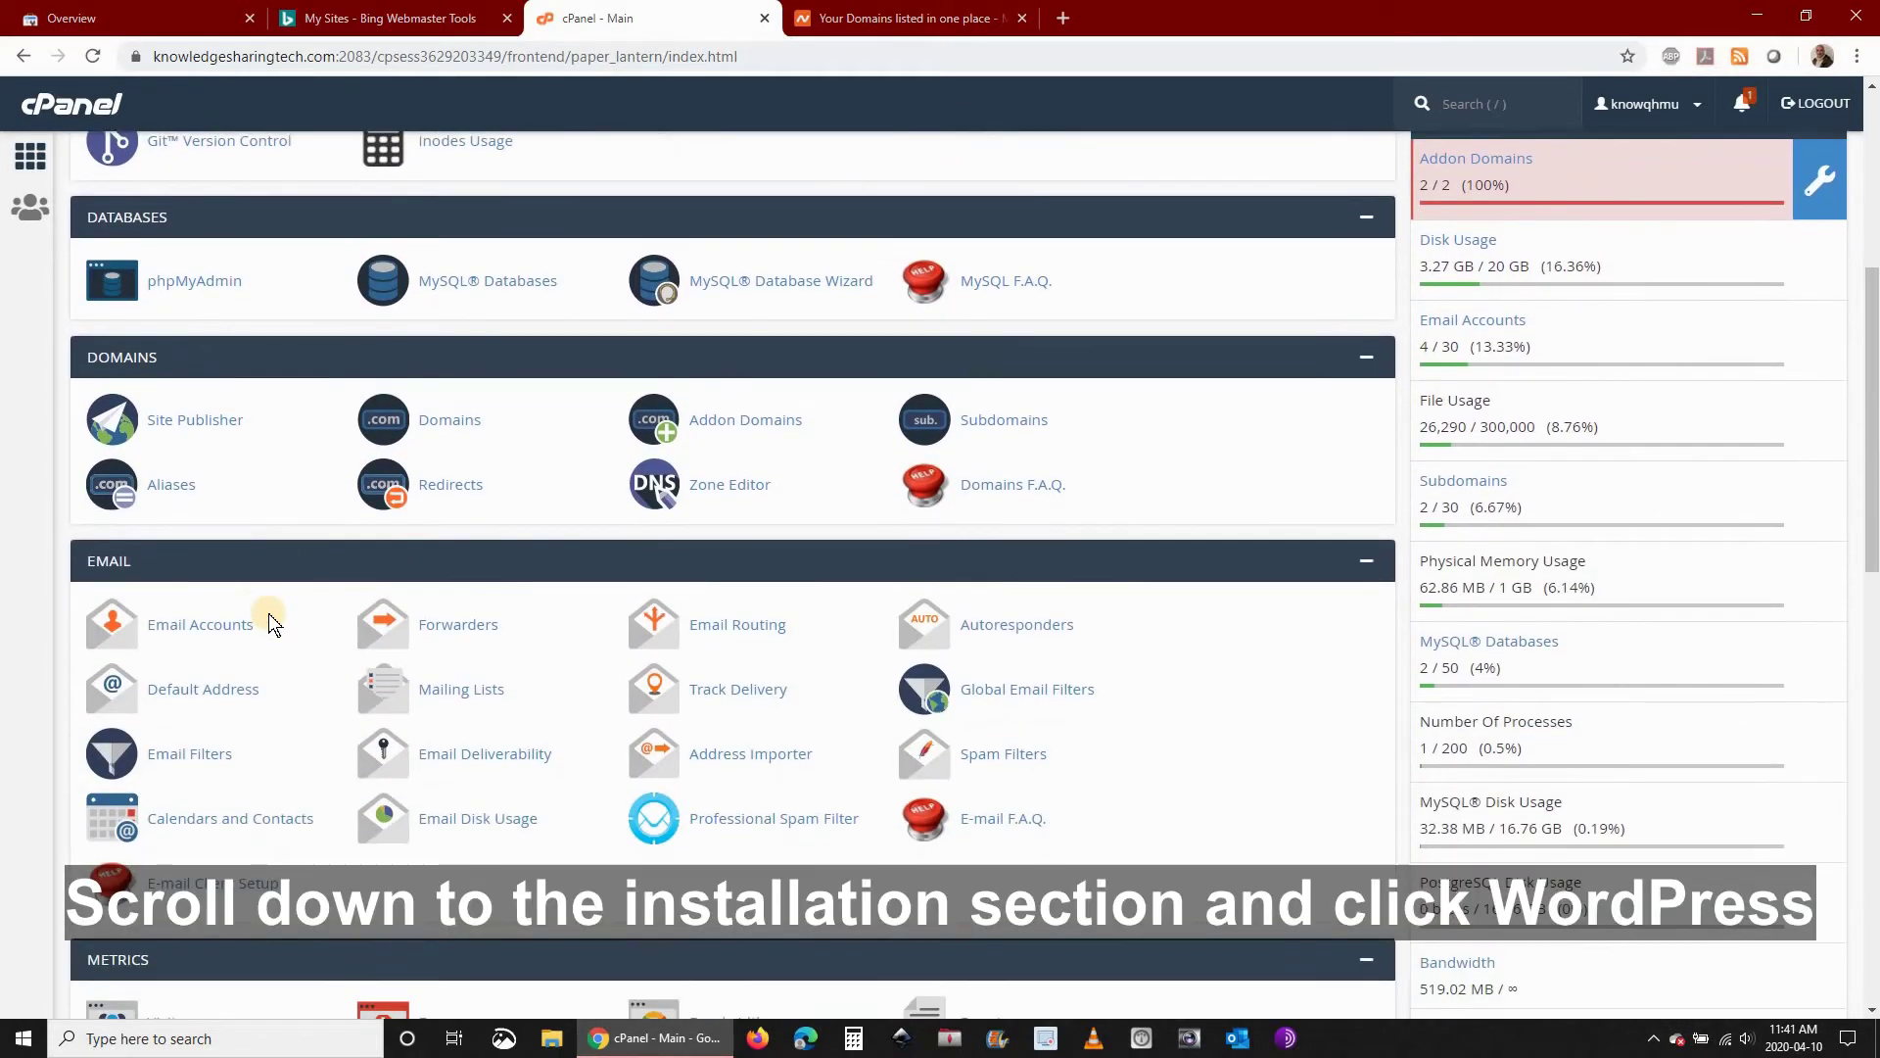
scroll(268, 615, "down", 7)
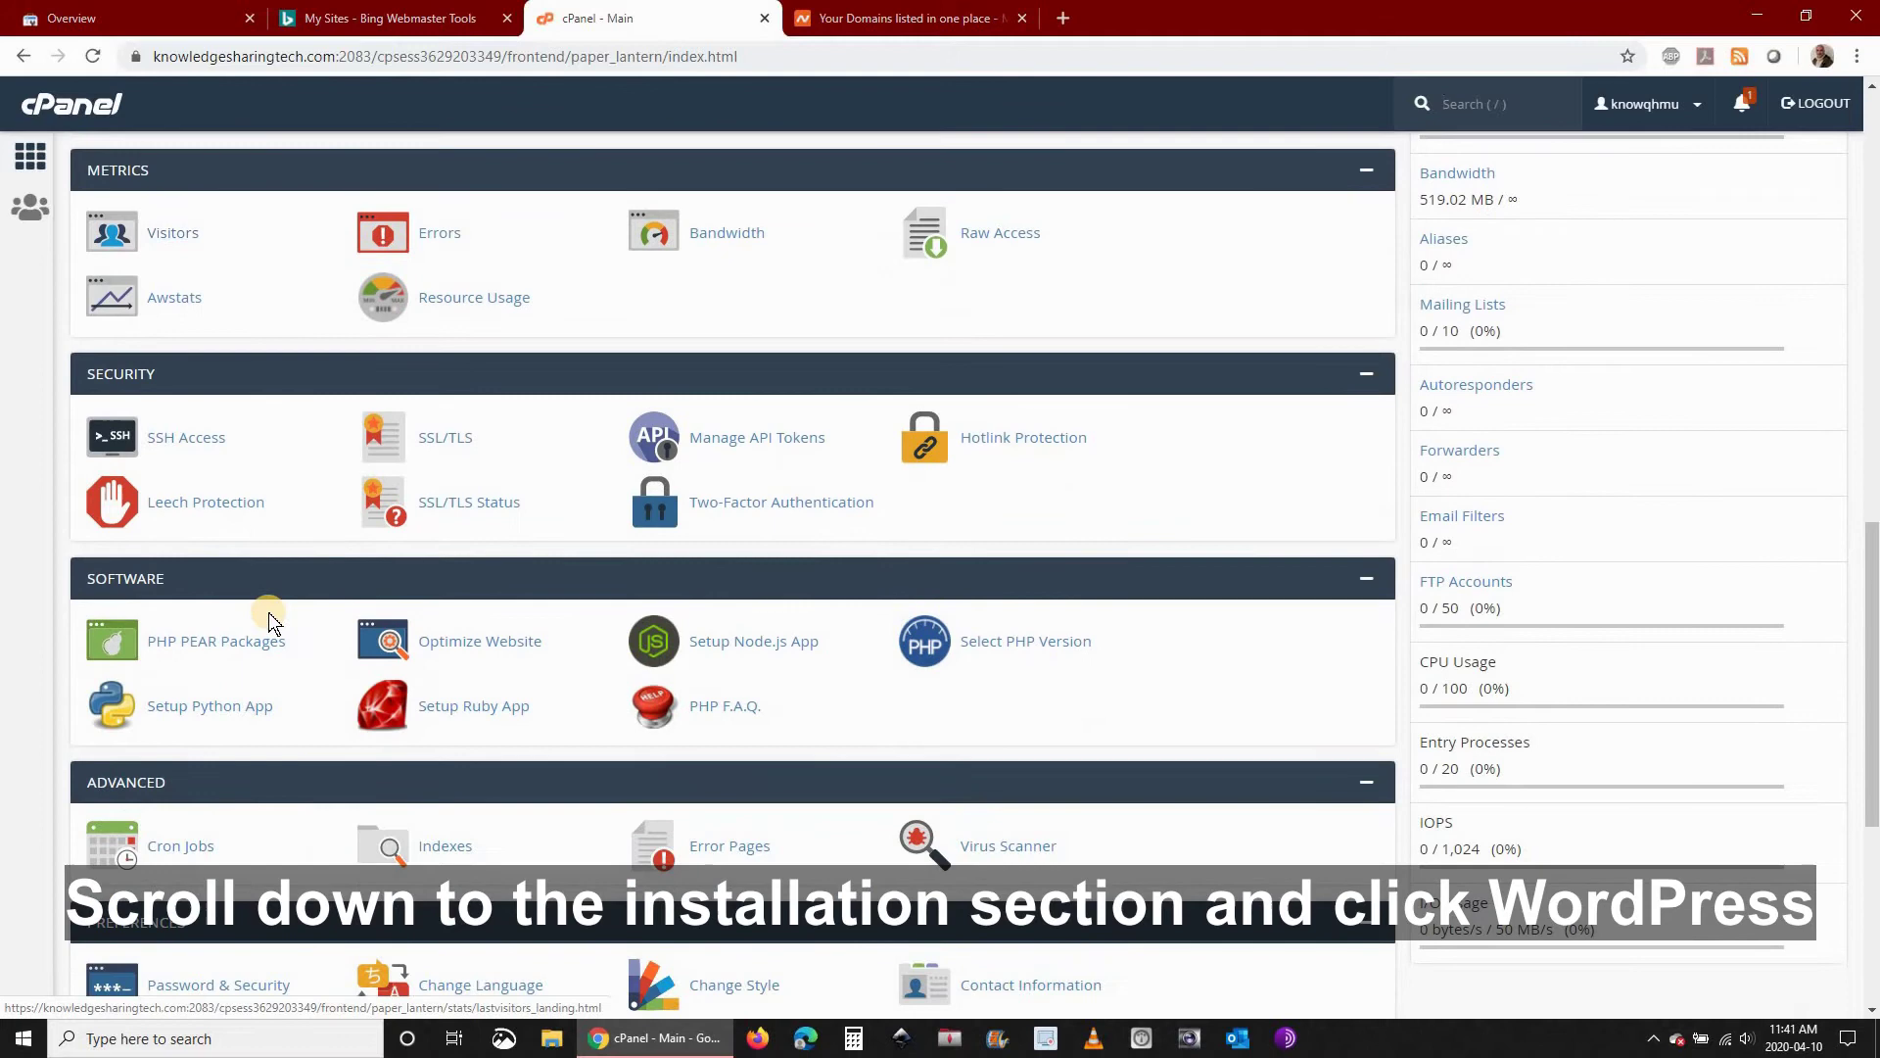
scroll(268, 613, "down", 3)
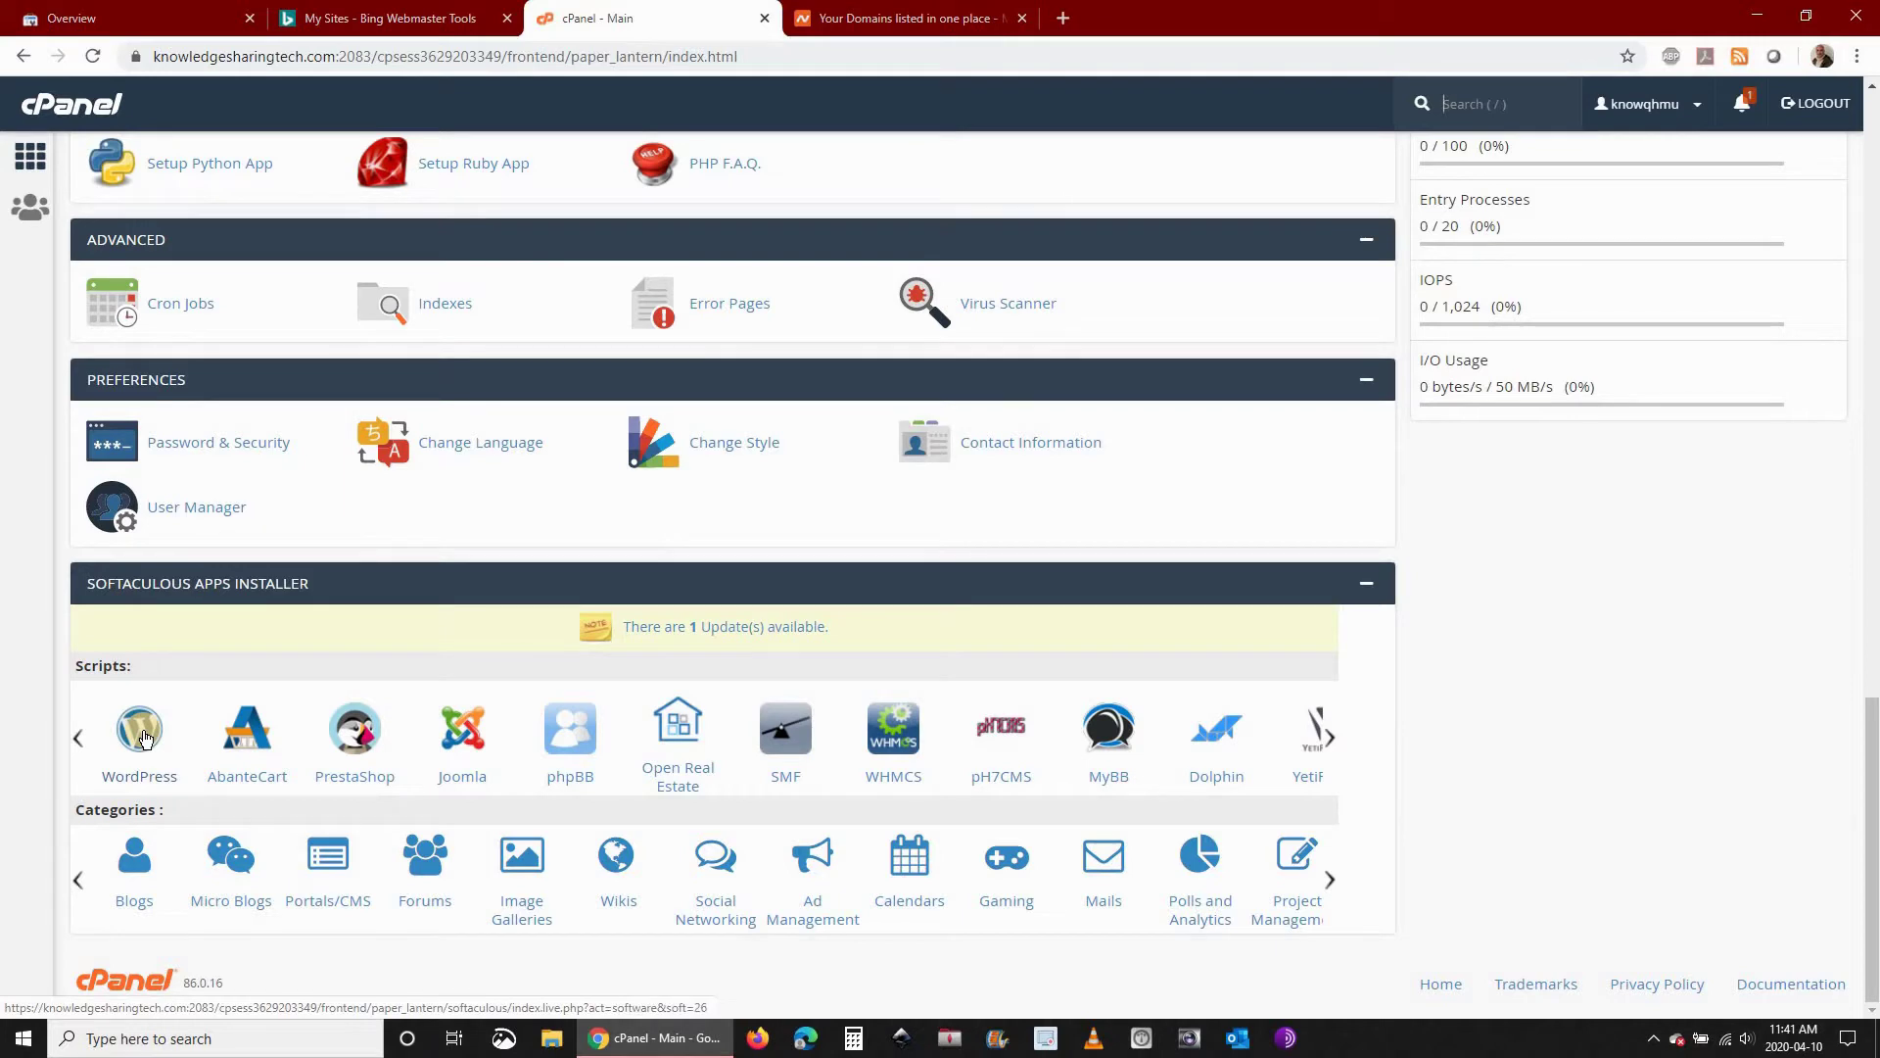
Start a Custom Install of WordPress from Softaculous's Scripts list
left_click(140, 733)
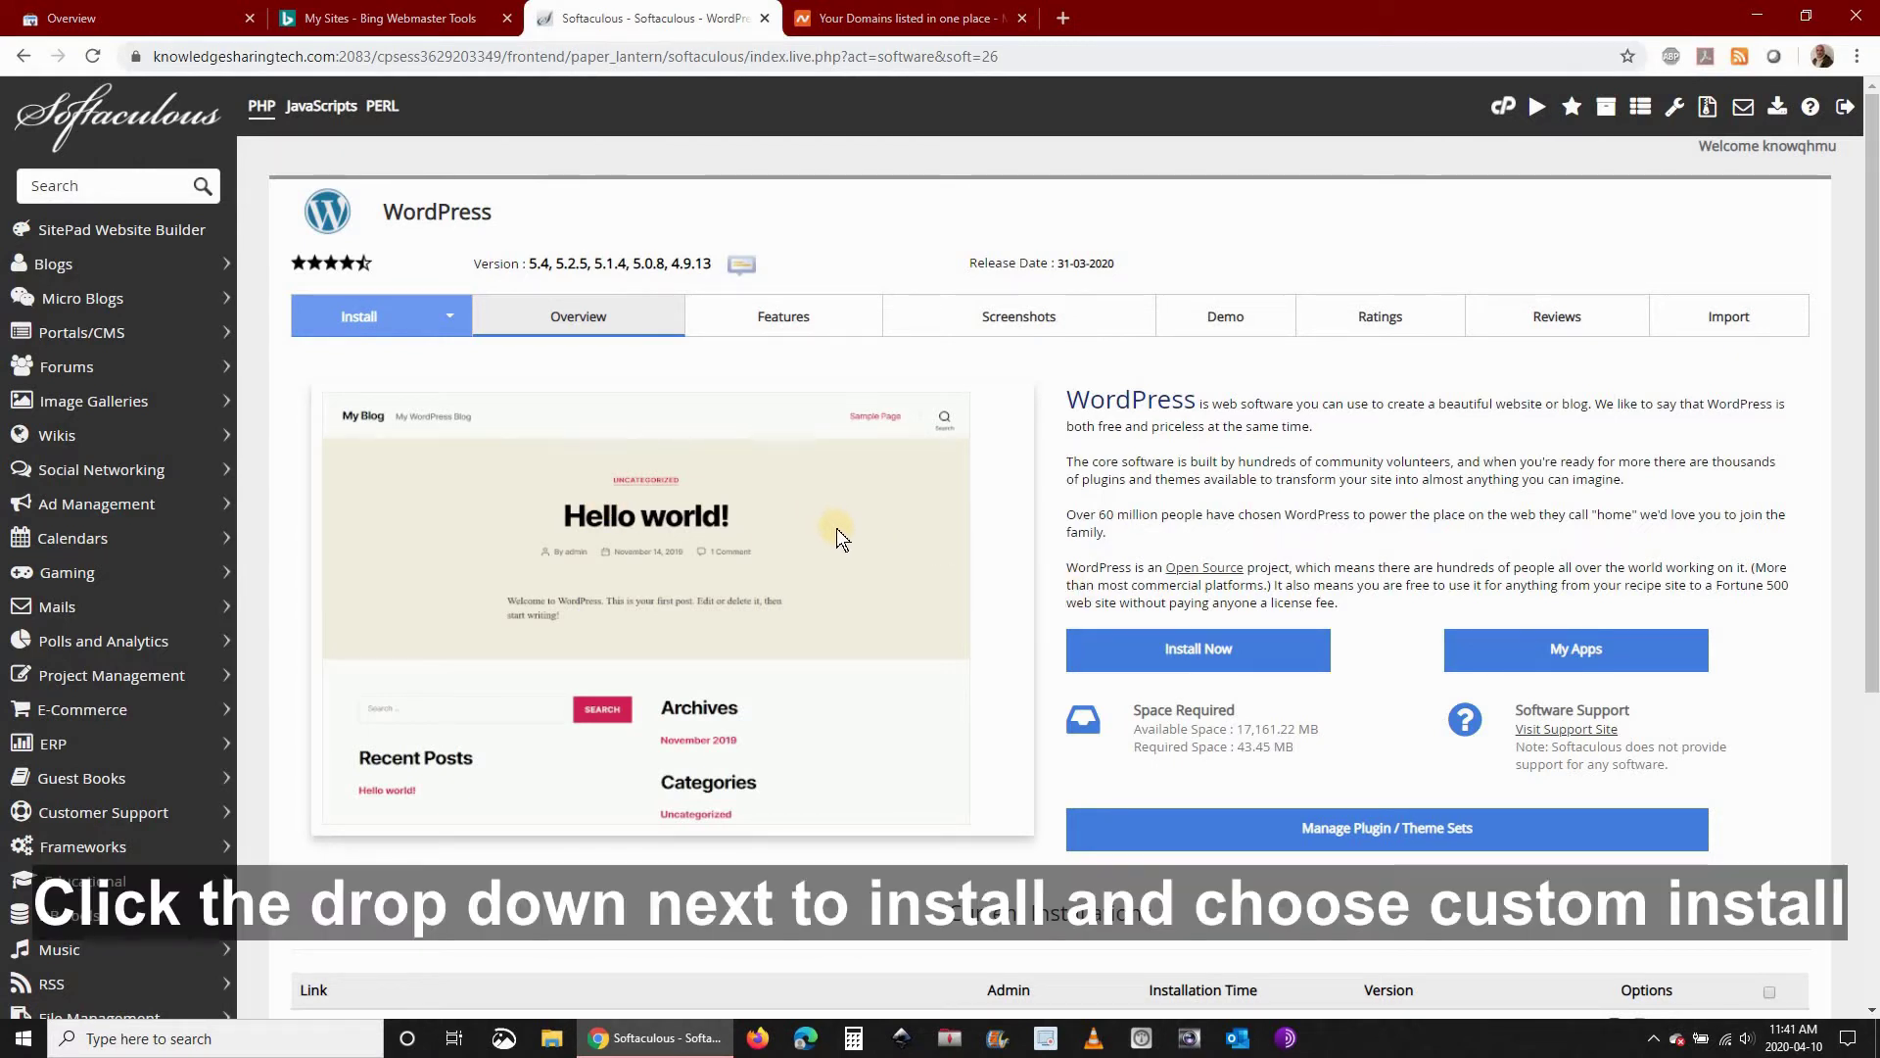
left_click(448, 323)
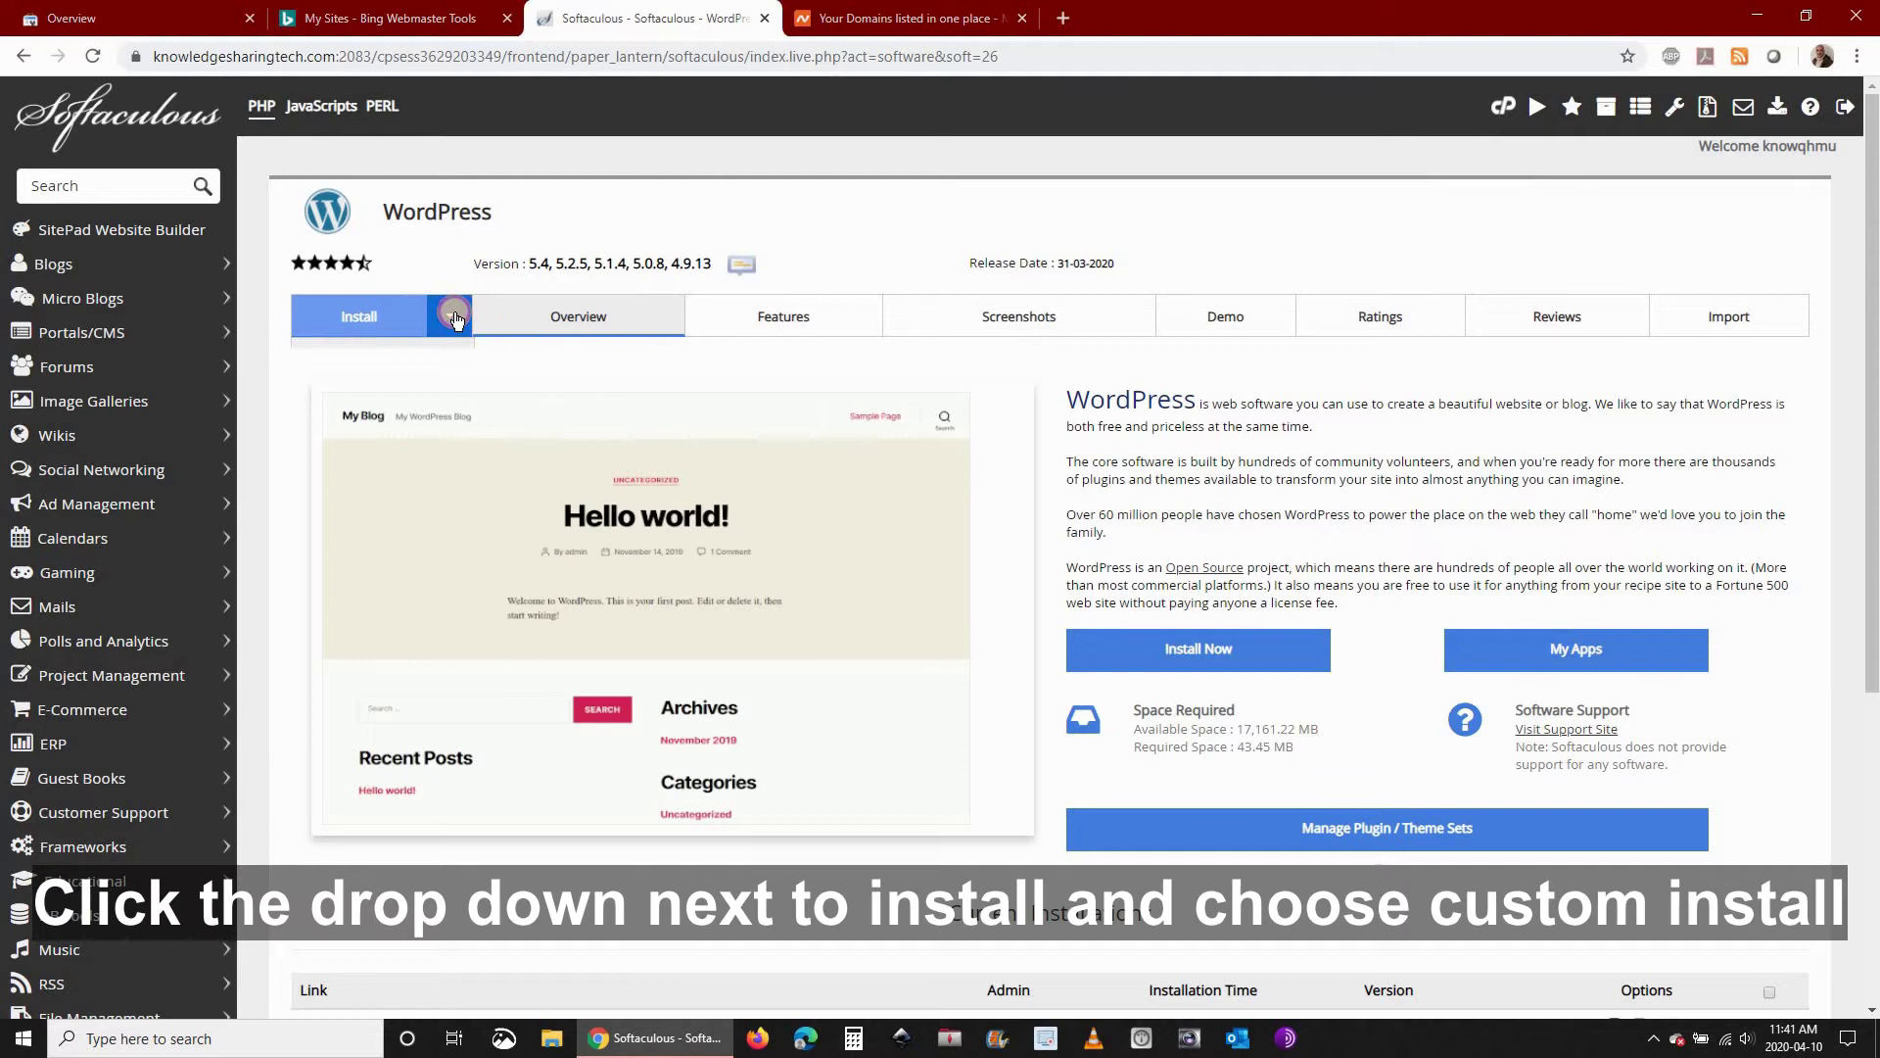
left_click(385, 402)
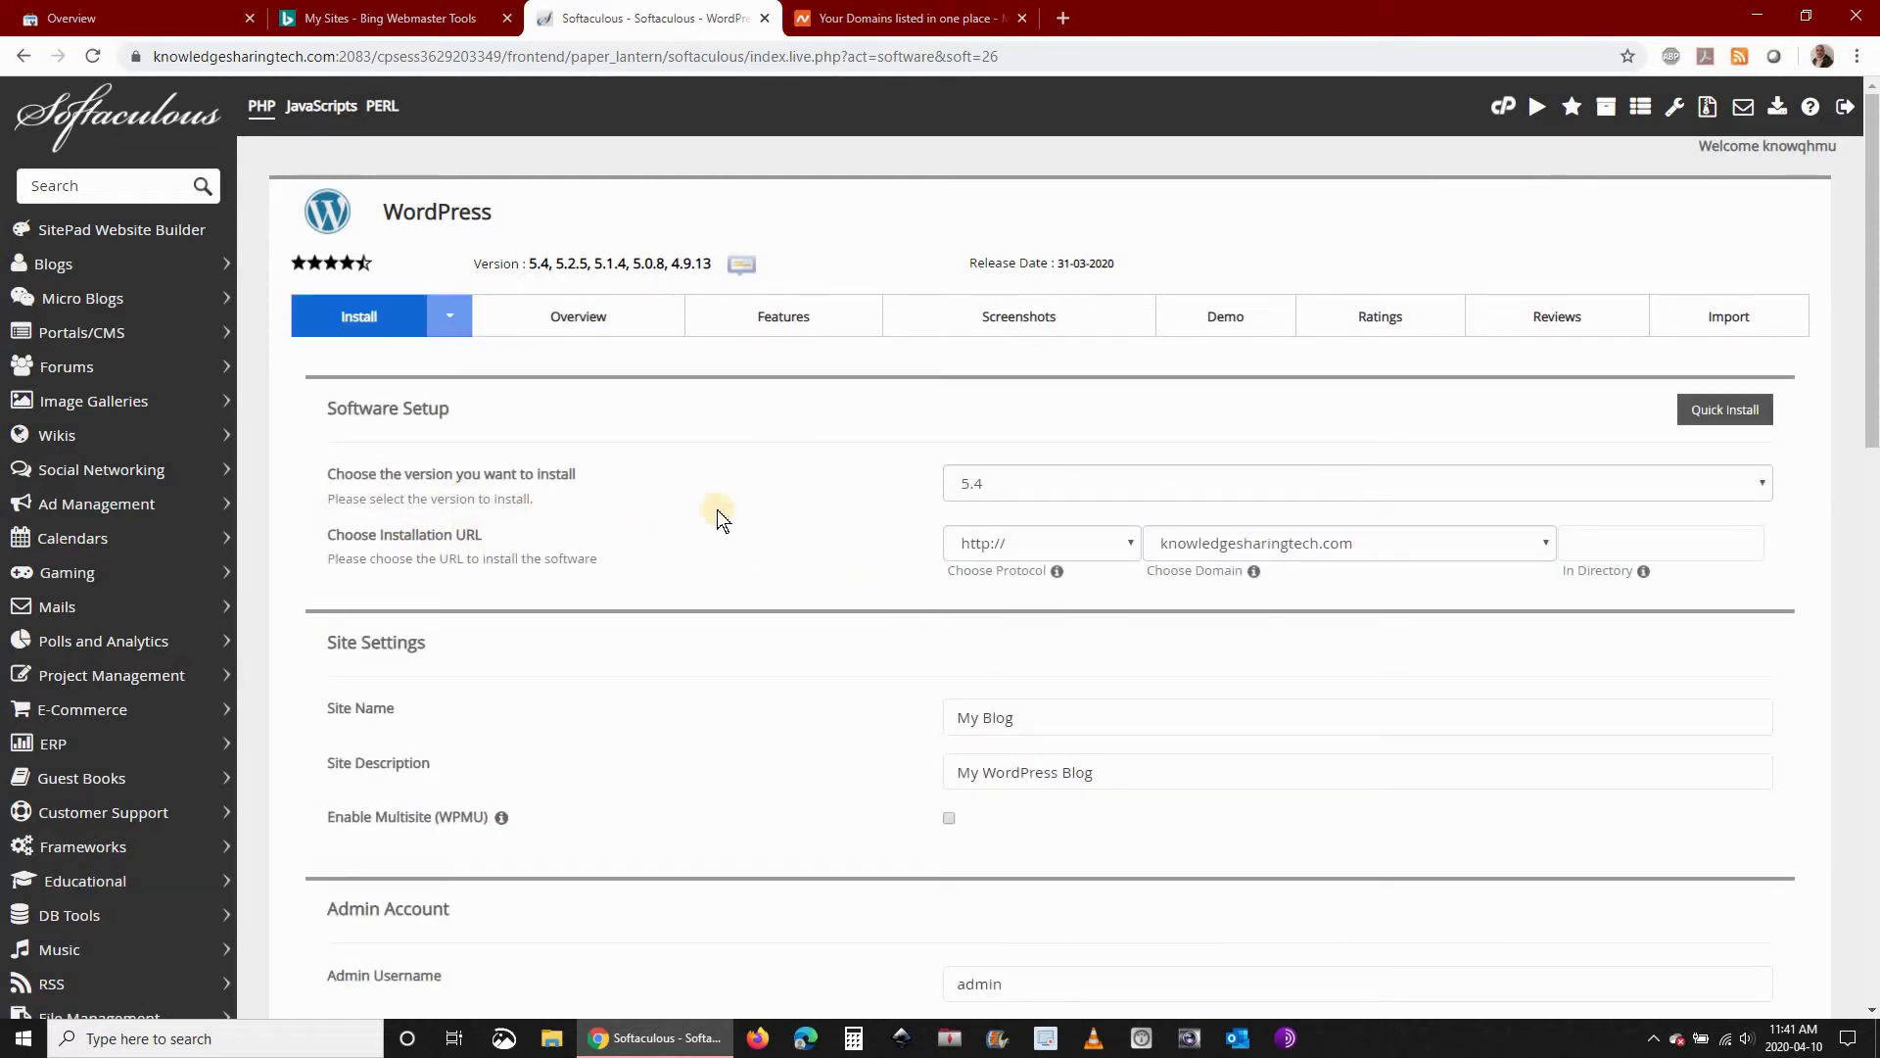
Choose domain thingsiwanttosay.com, site name 'Things I want To Say' and description 'Free speech blog'
left_click(1541, 543)
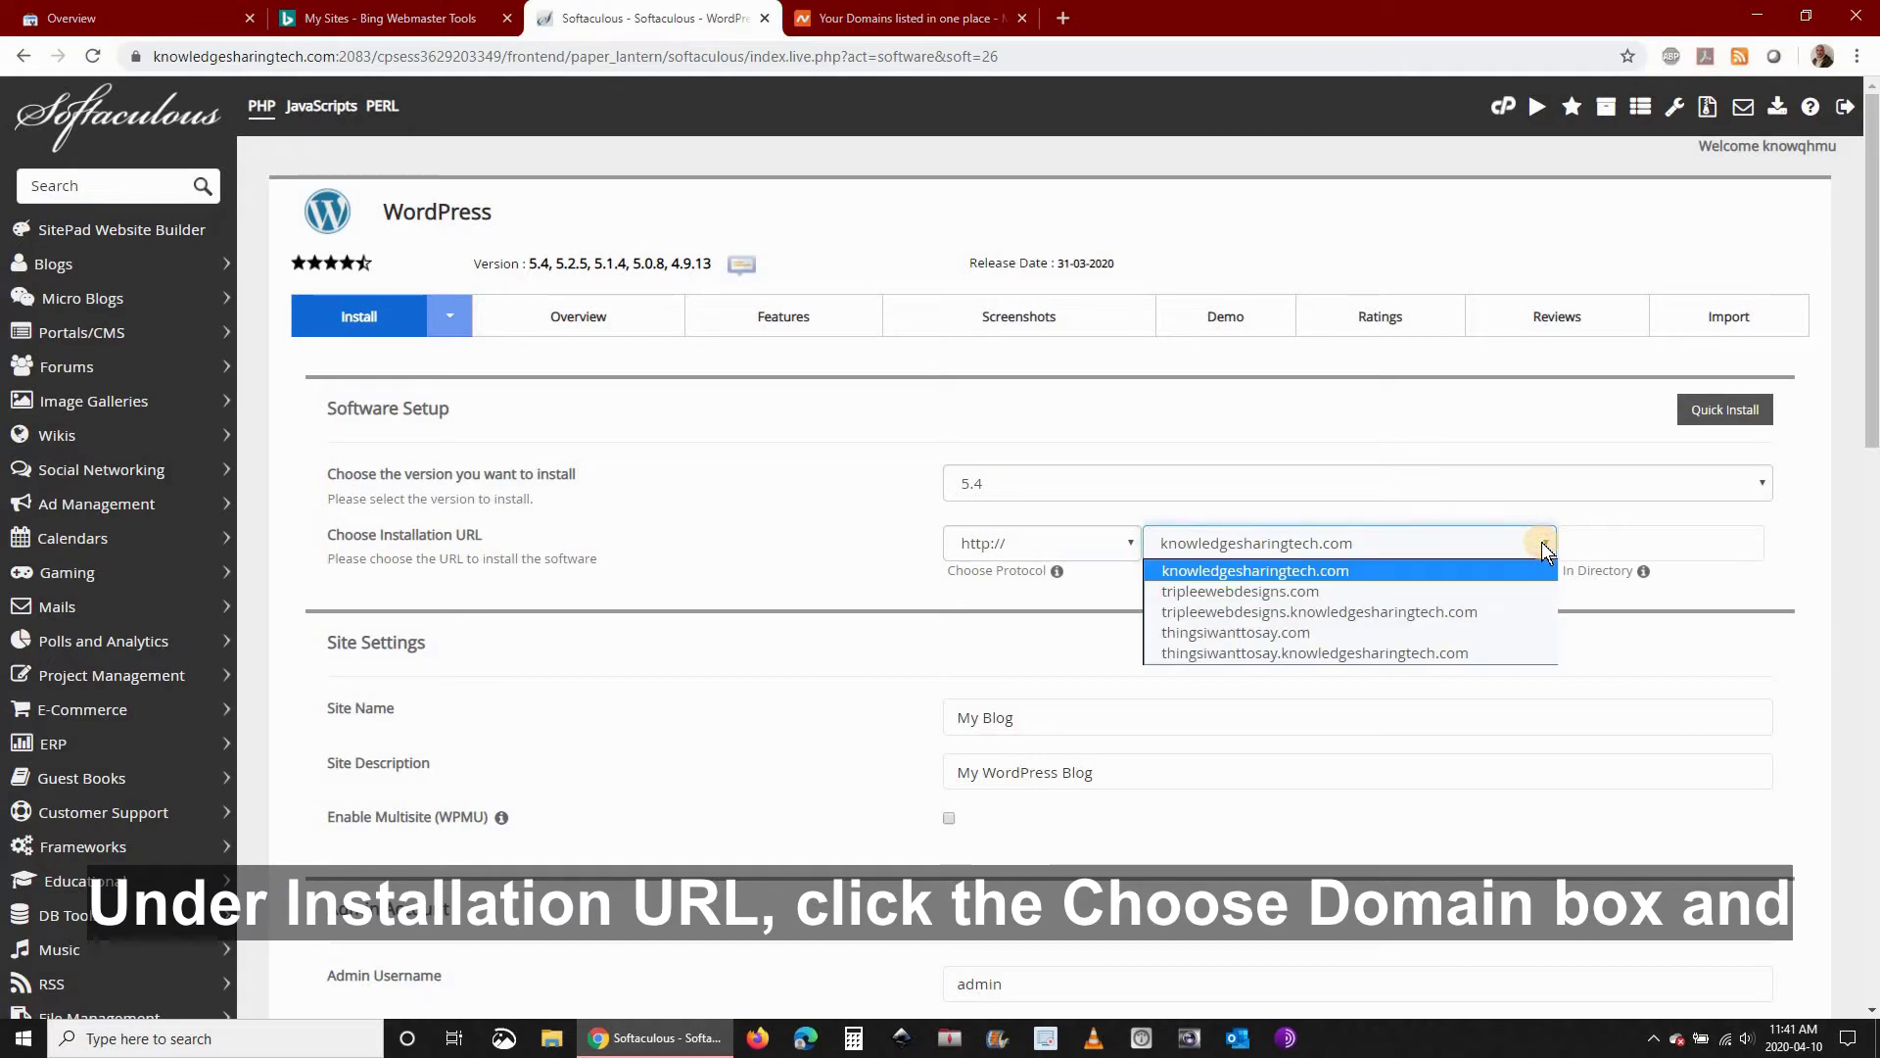
left_click(1228, 635)
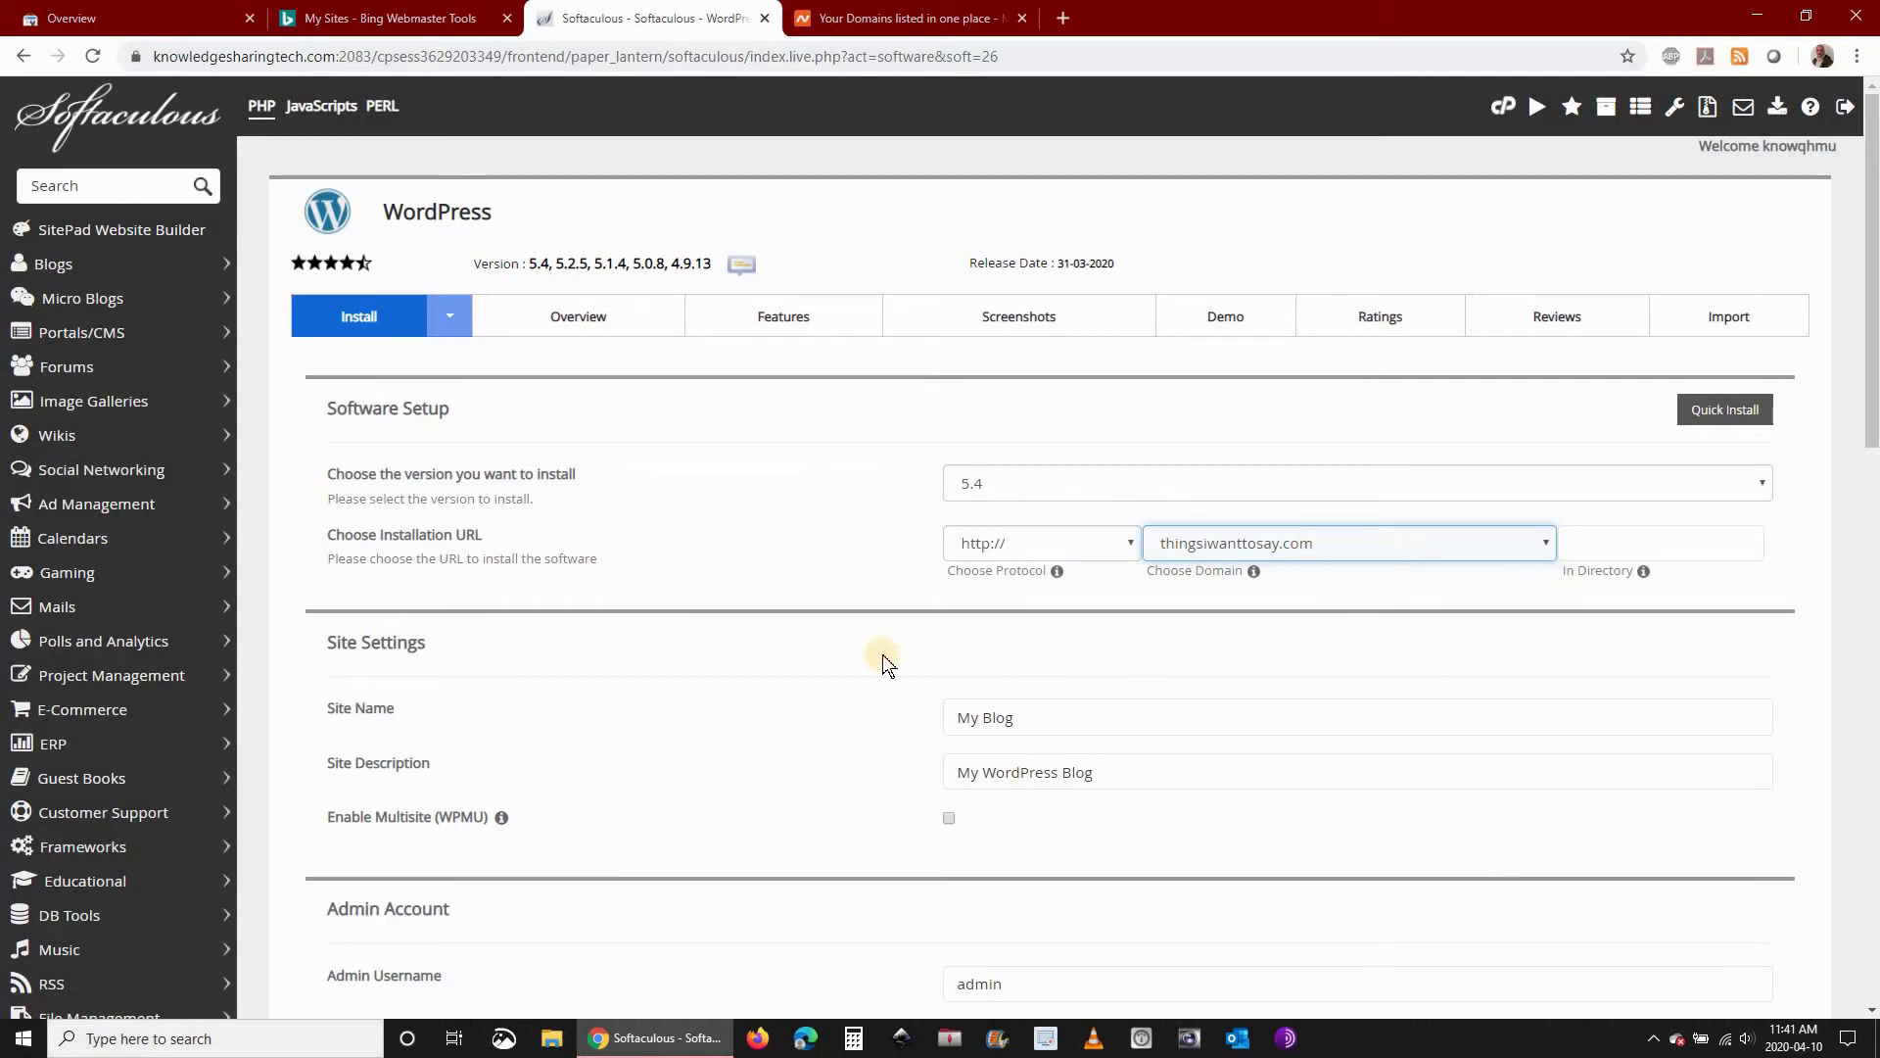
scroll(701, 589, "down", 2)
left_click_drag(1026, 587, 813, 584)
type("Th")
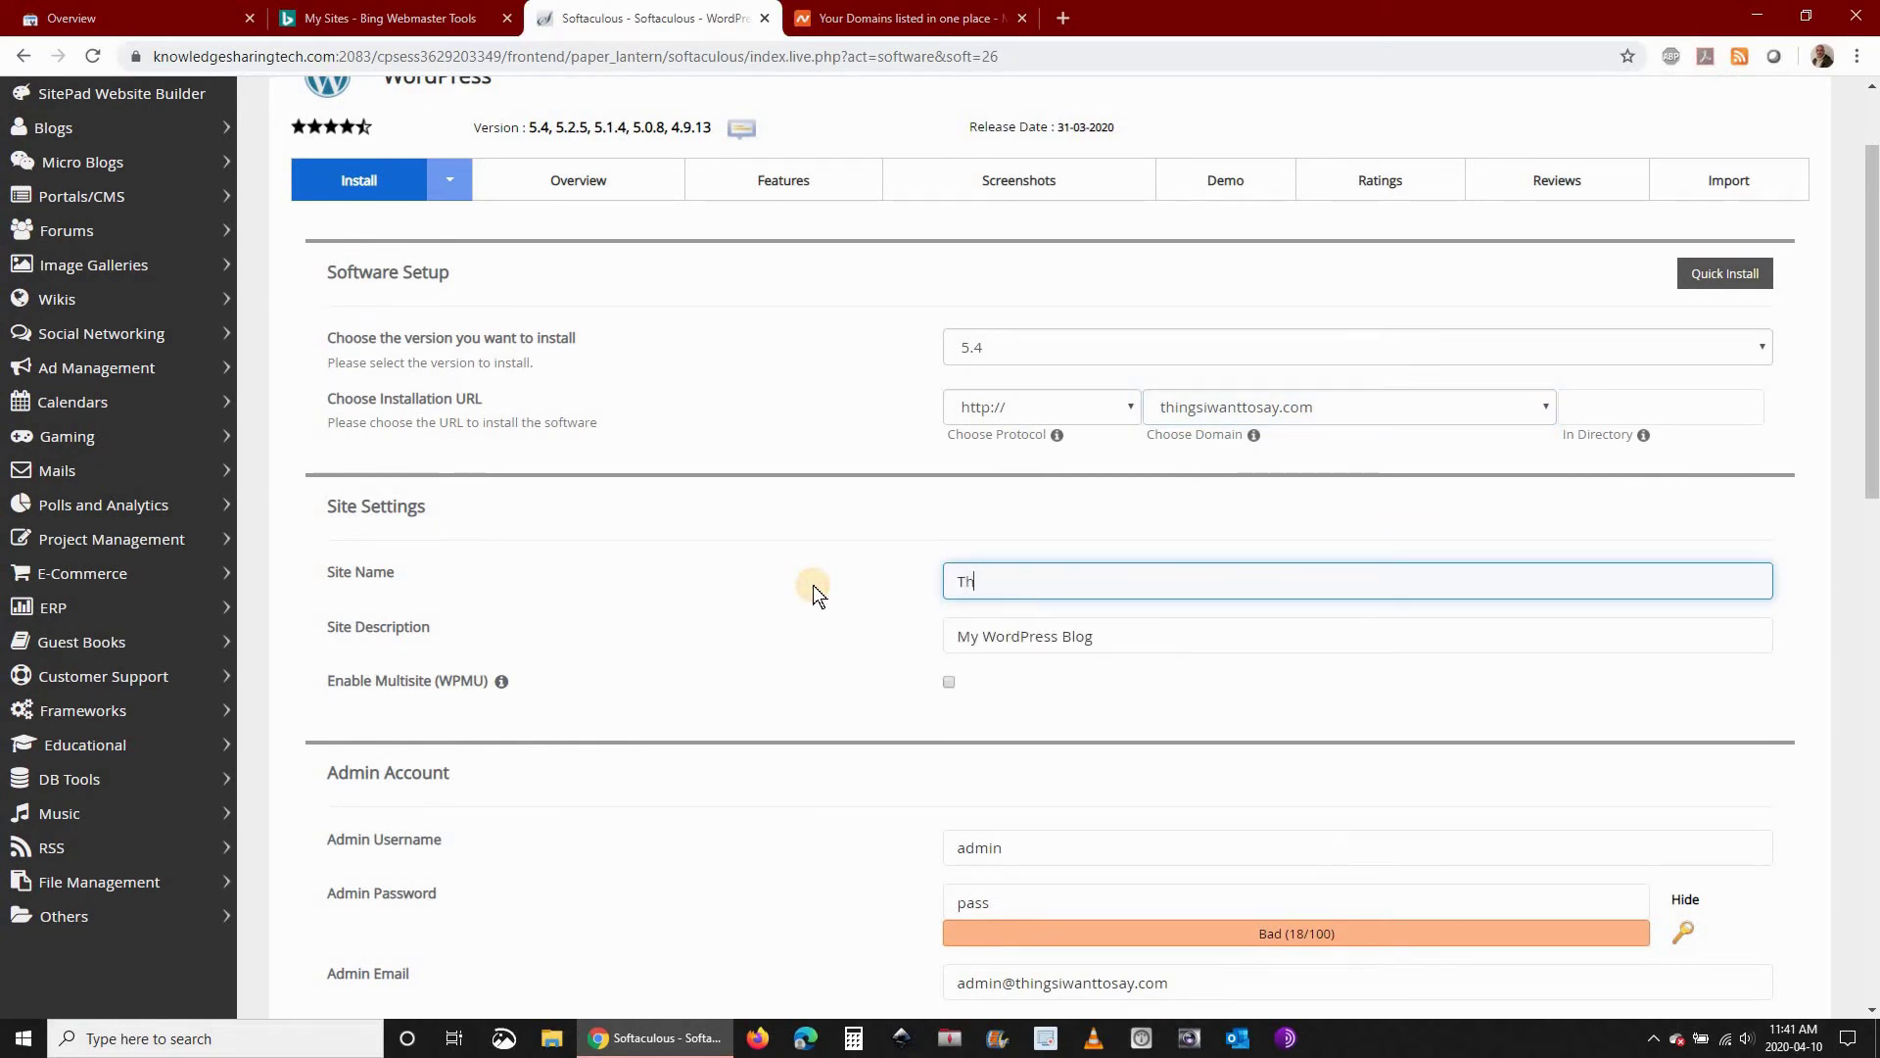
type("ings ")
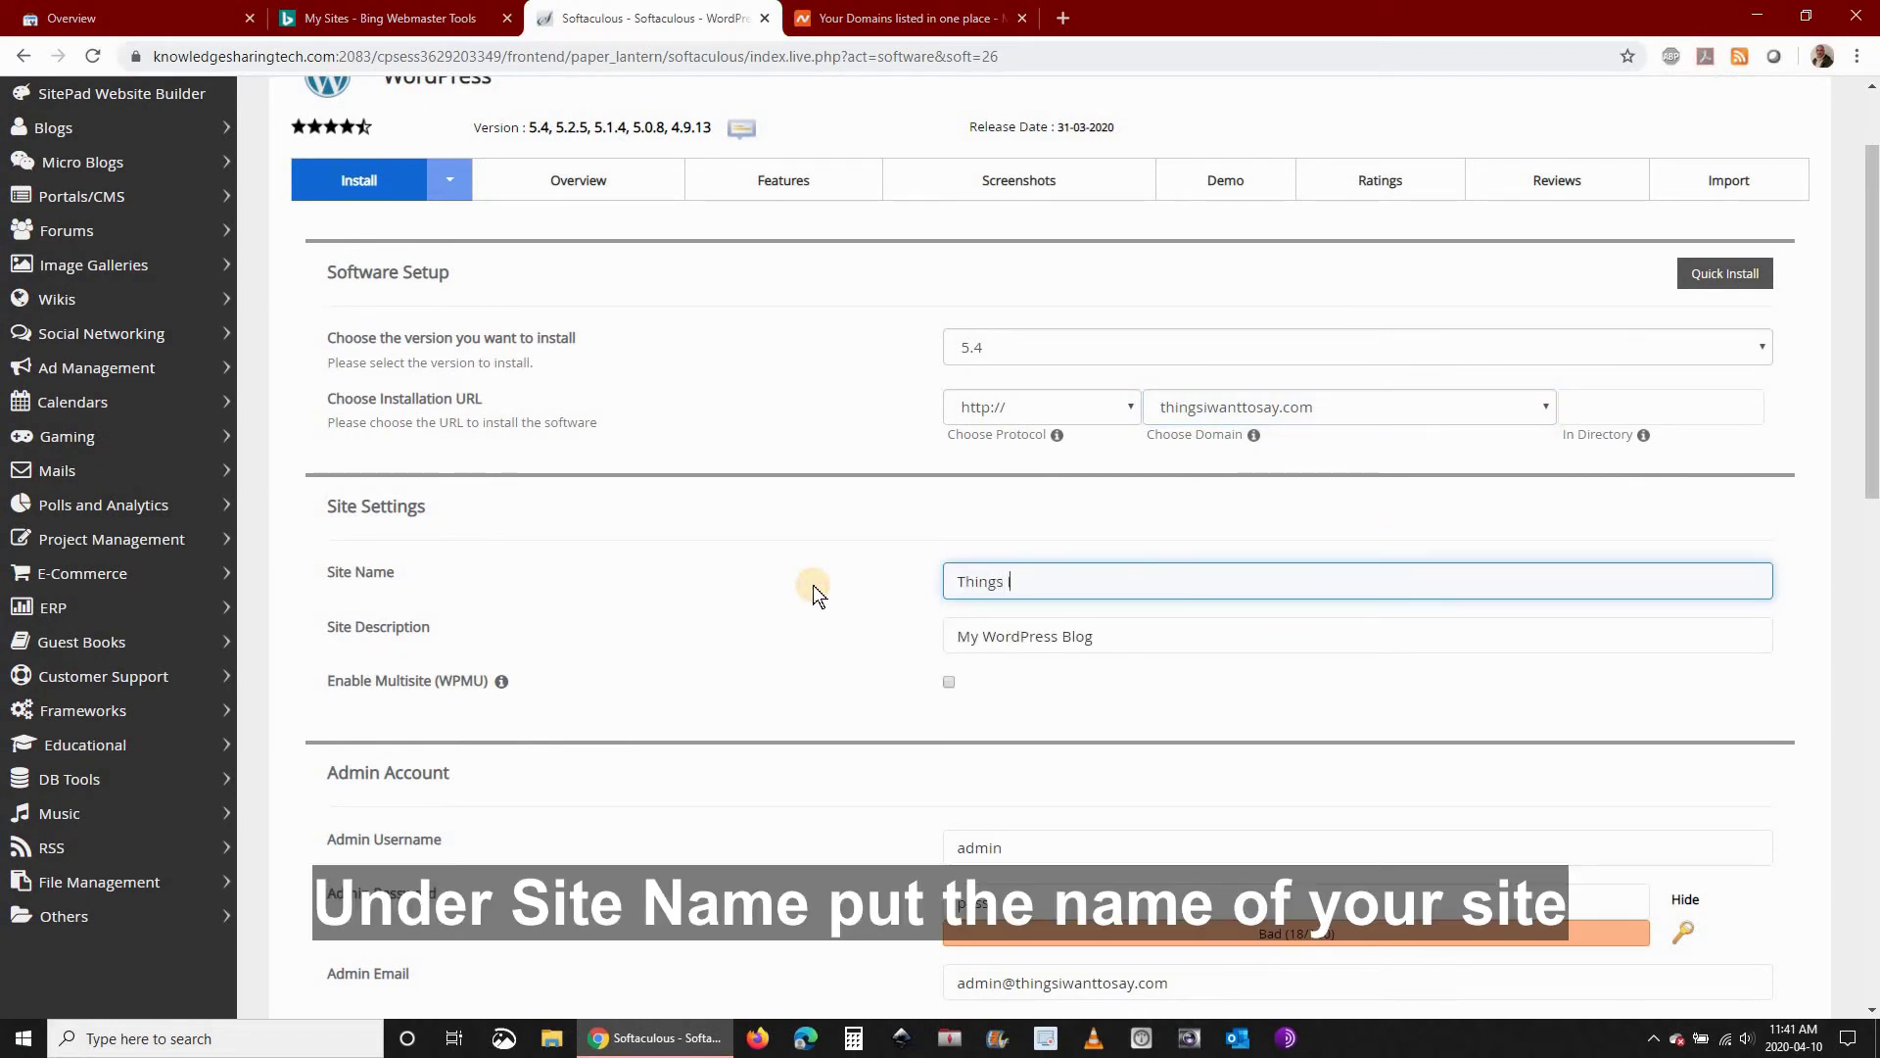
type("I want To Say")
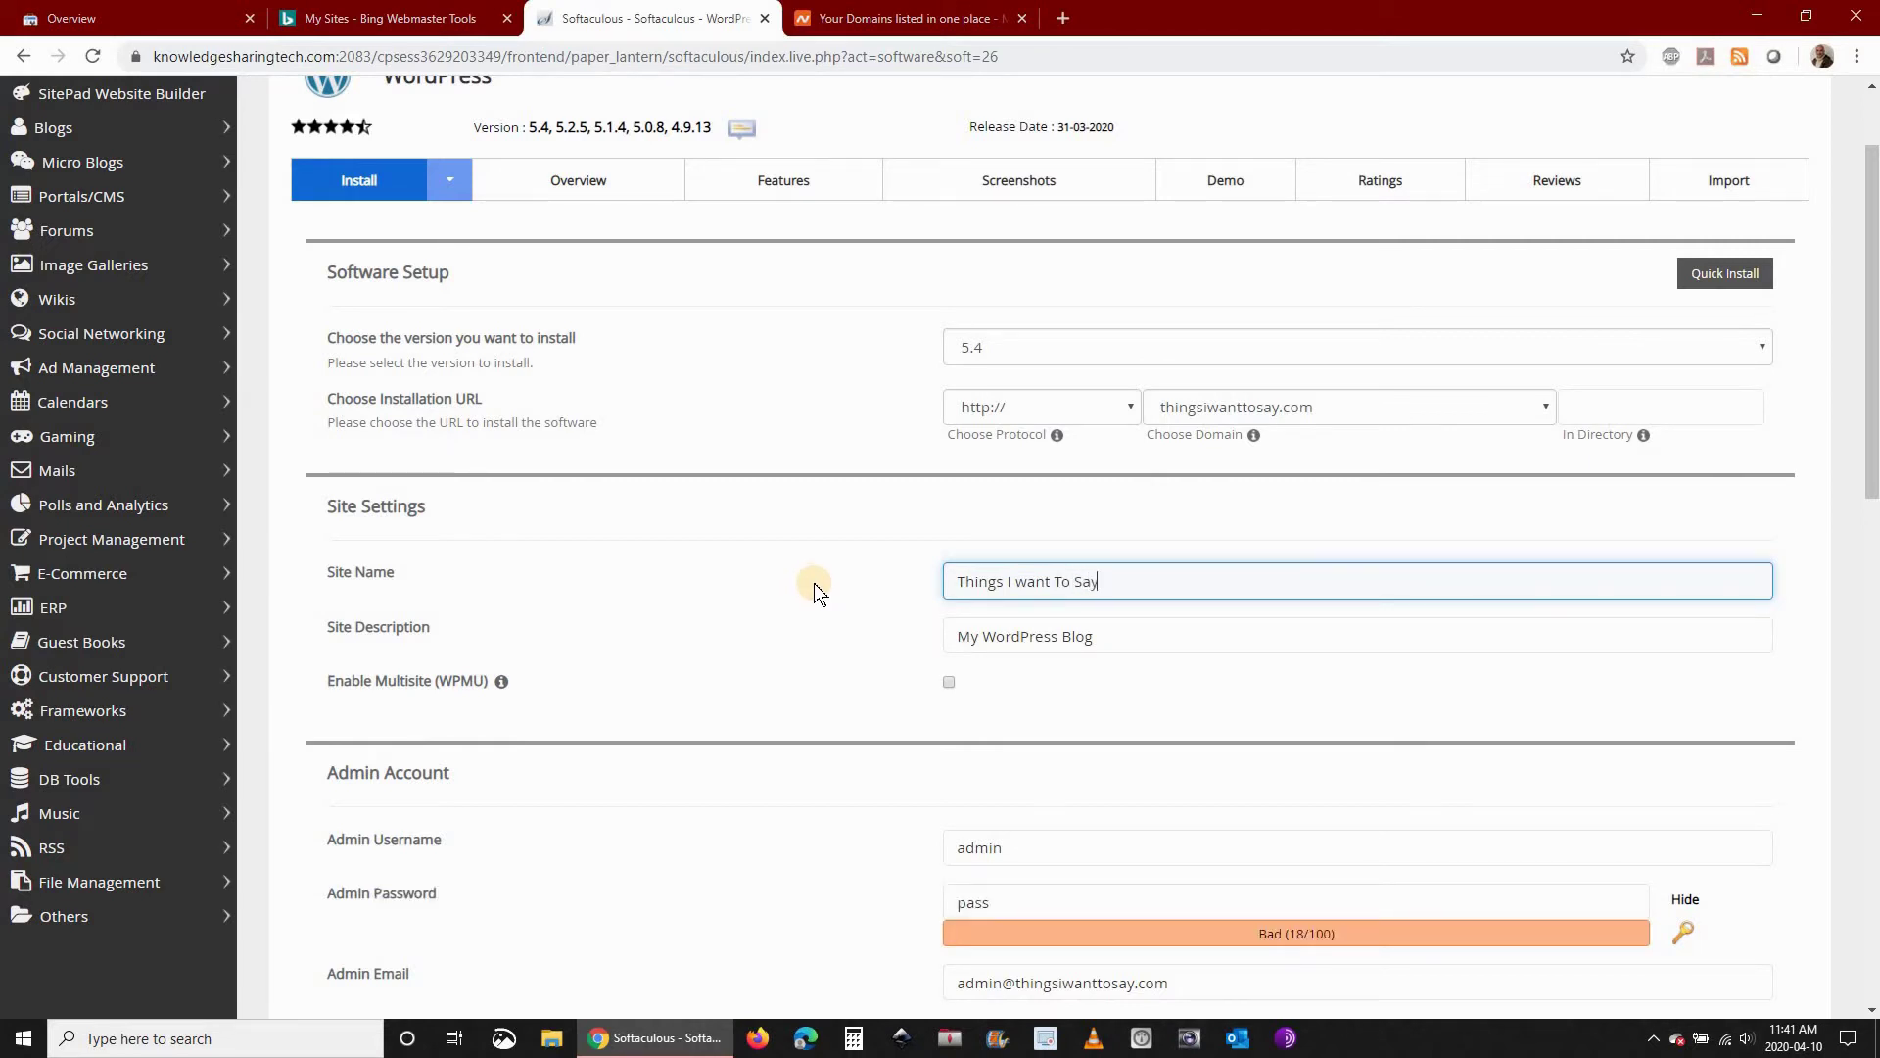
left_click_drag(1121, 641, 795, 637)
type("Fr")
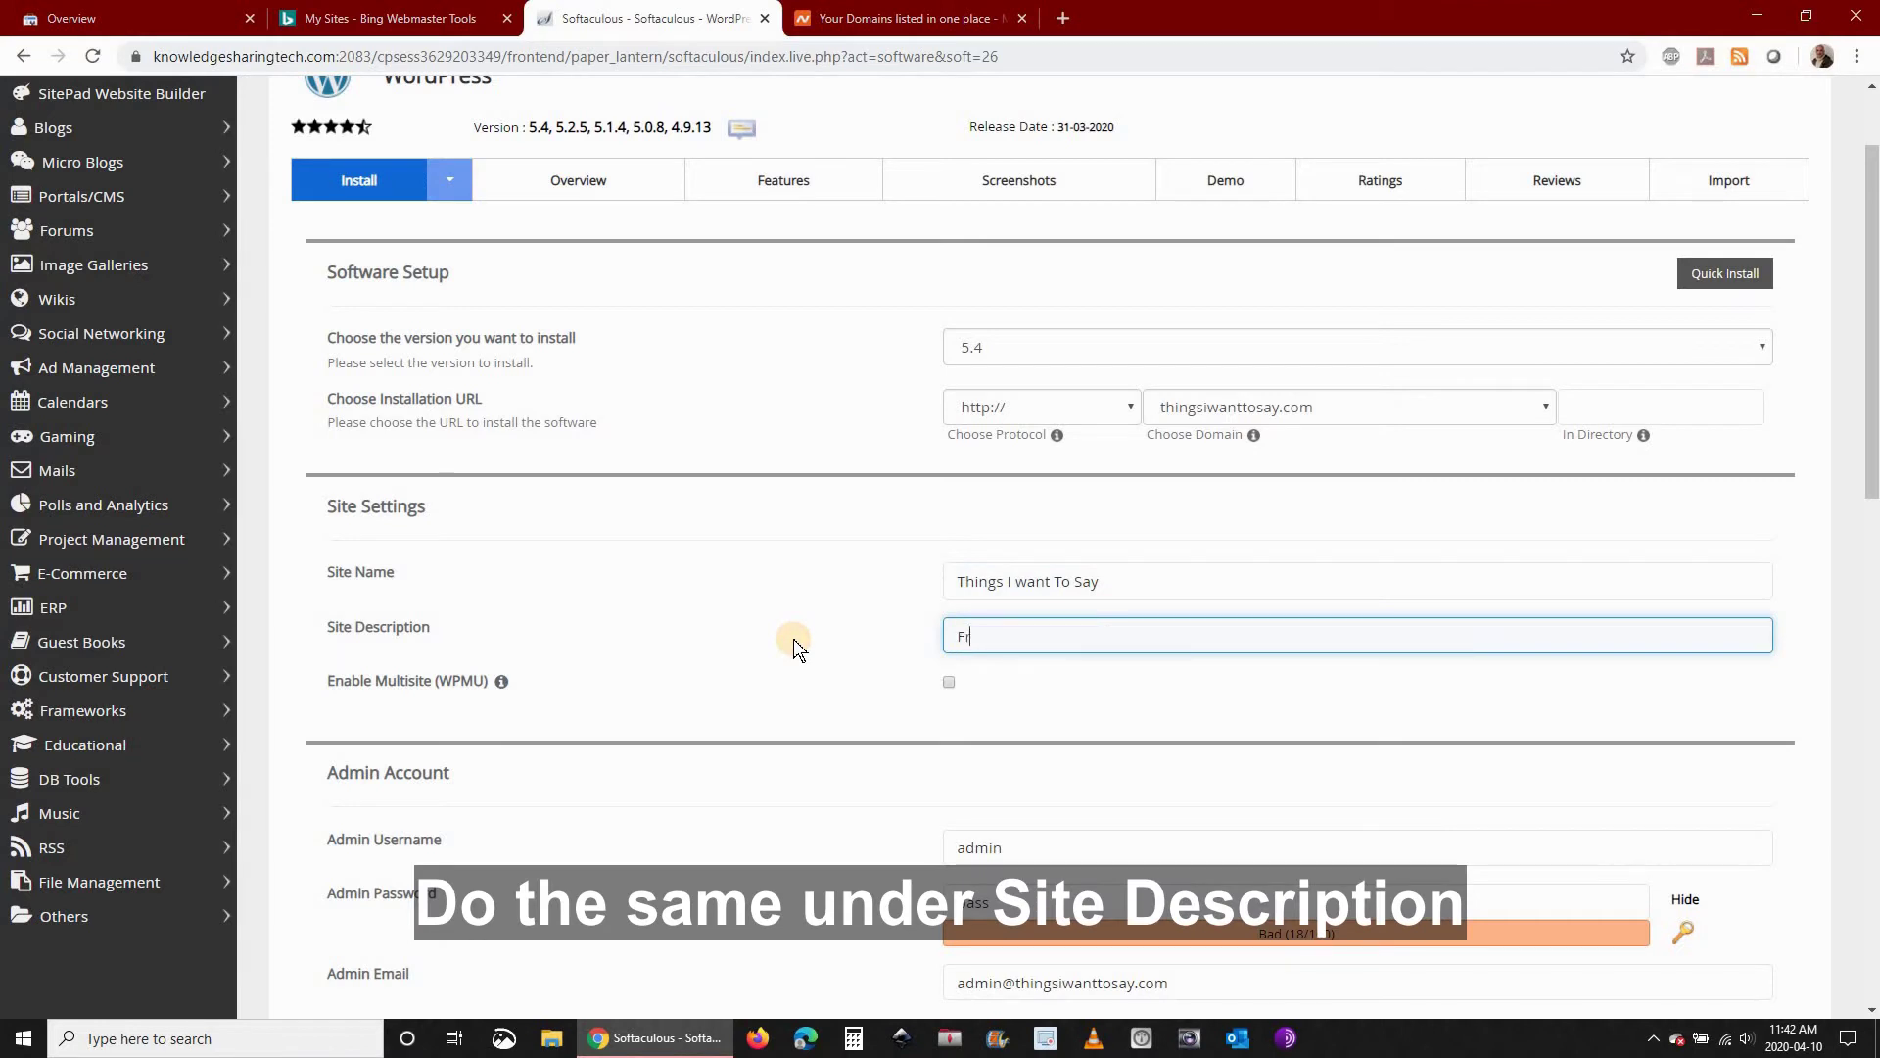
type("ee speech blog")
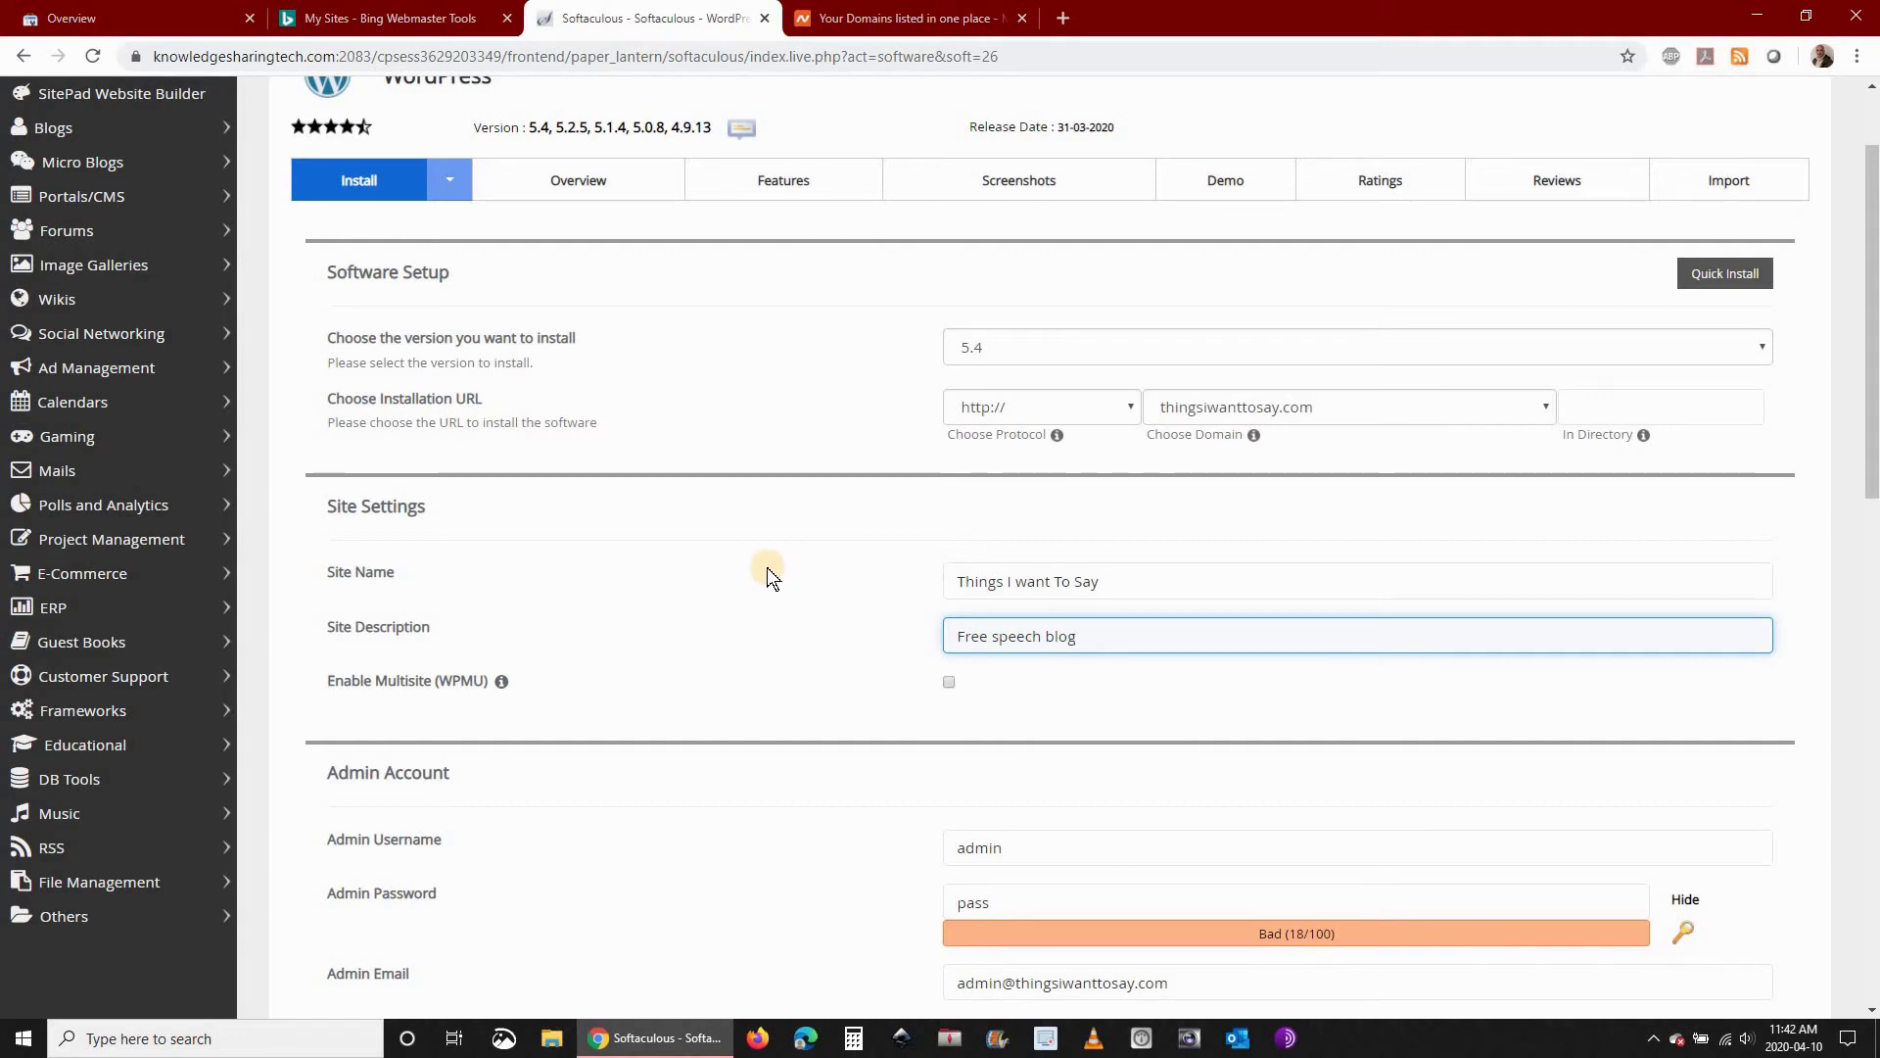
scroll(767, 567, "down", 2)
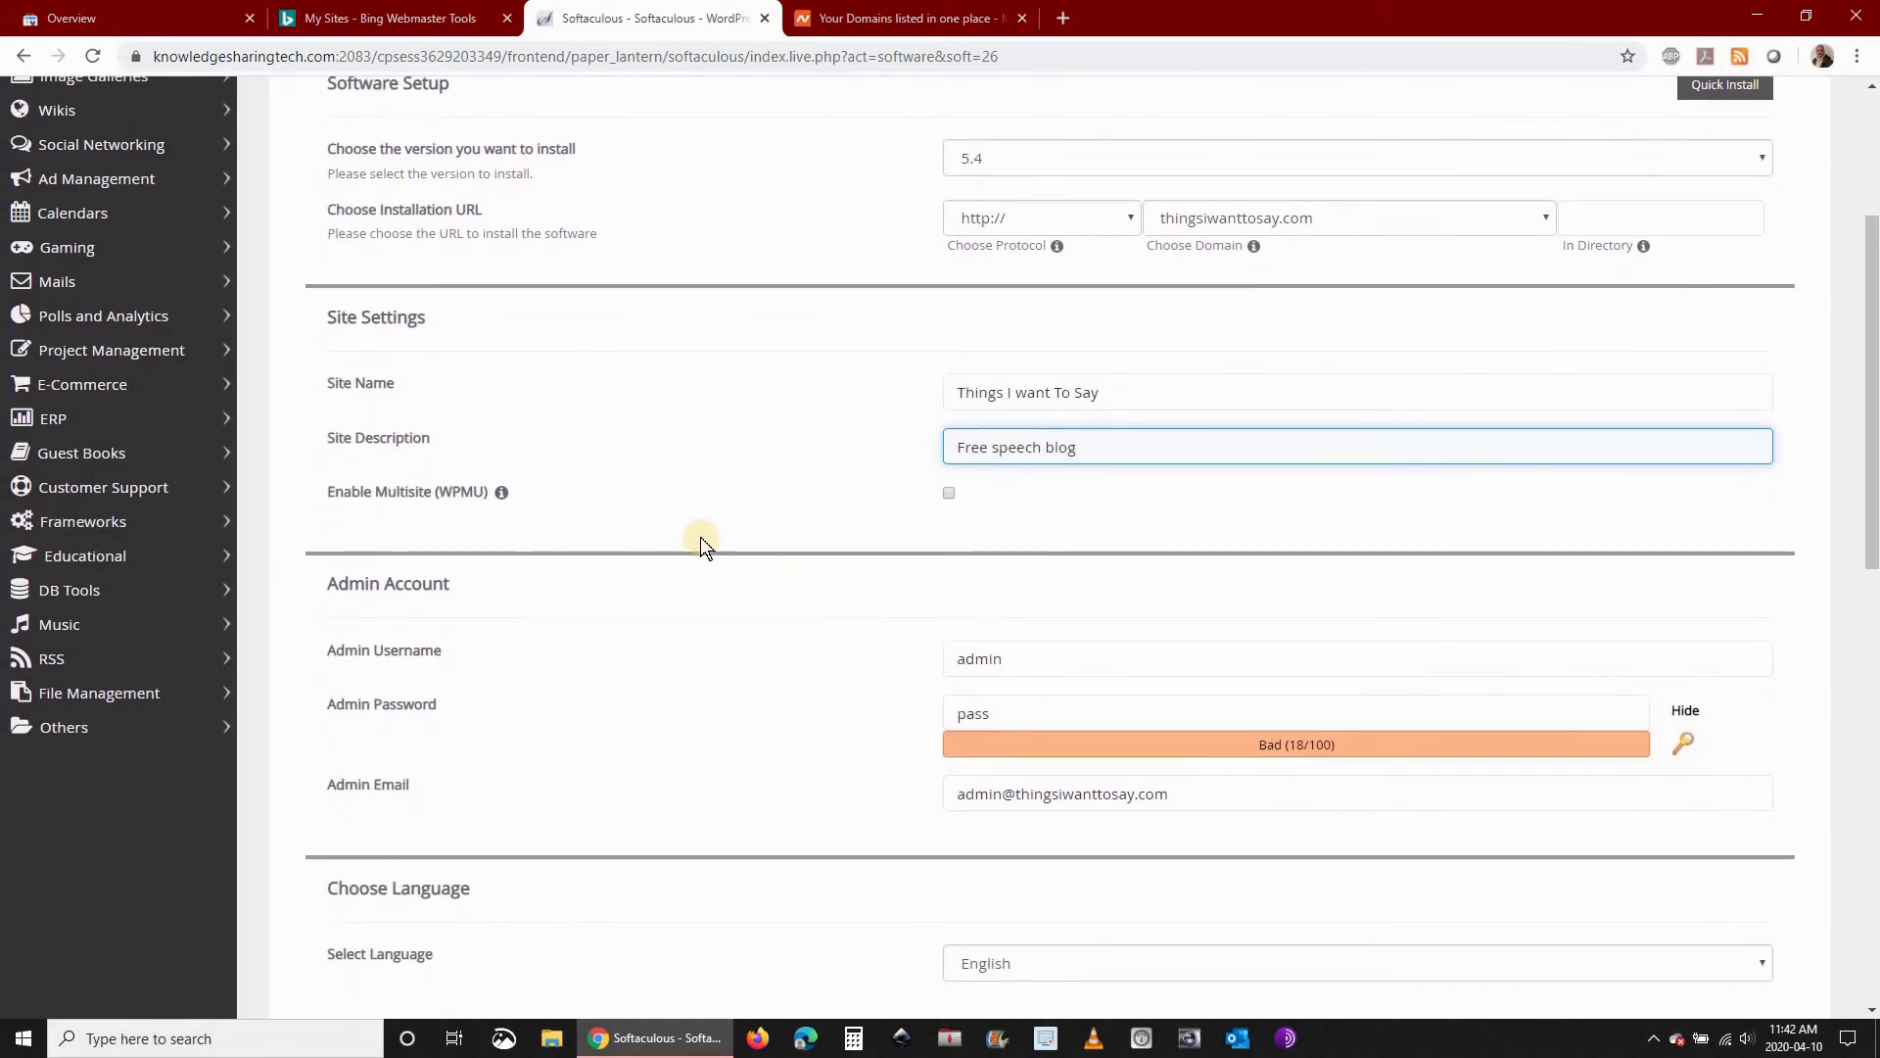
Replace the default WordPress admin password with a new one
scroll(696, 535, "down", 1)
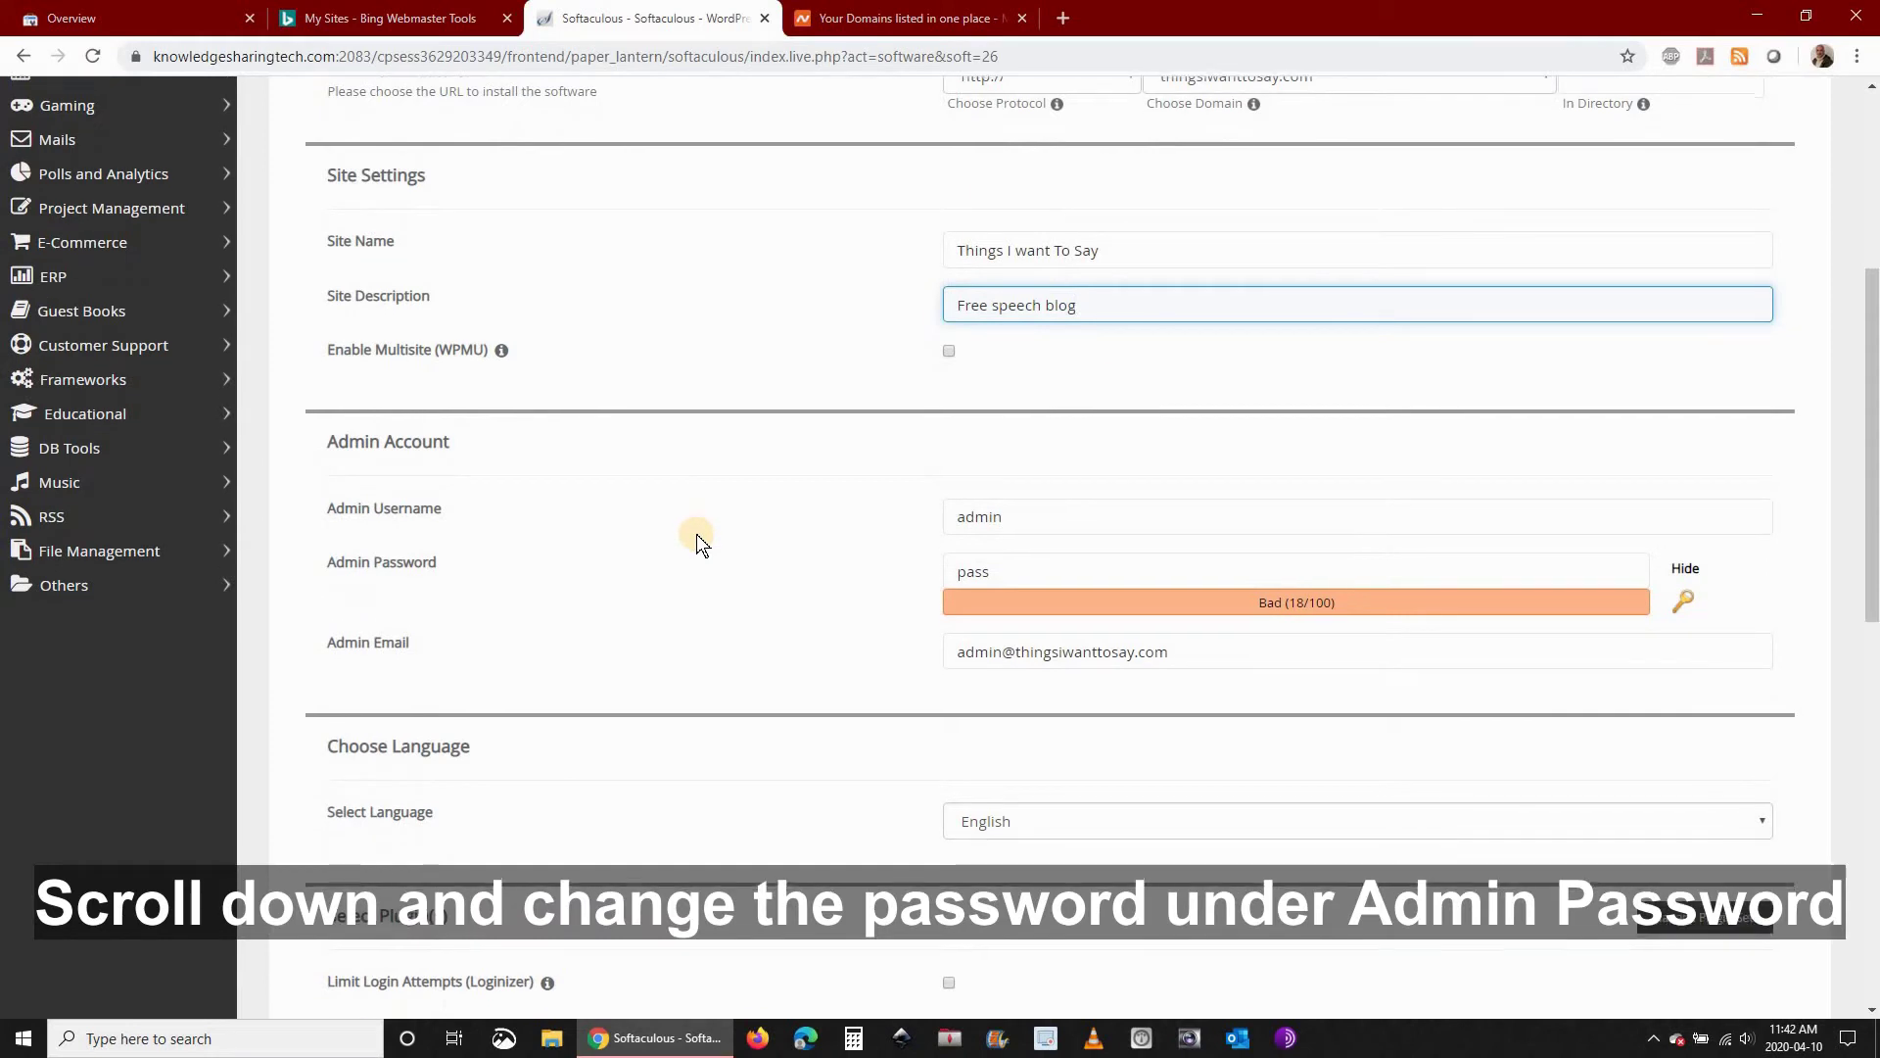
scroll(697, 534, "down", 1)
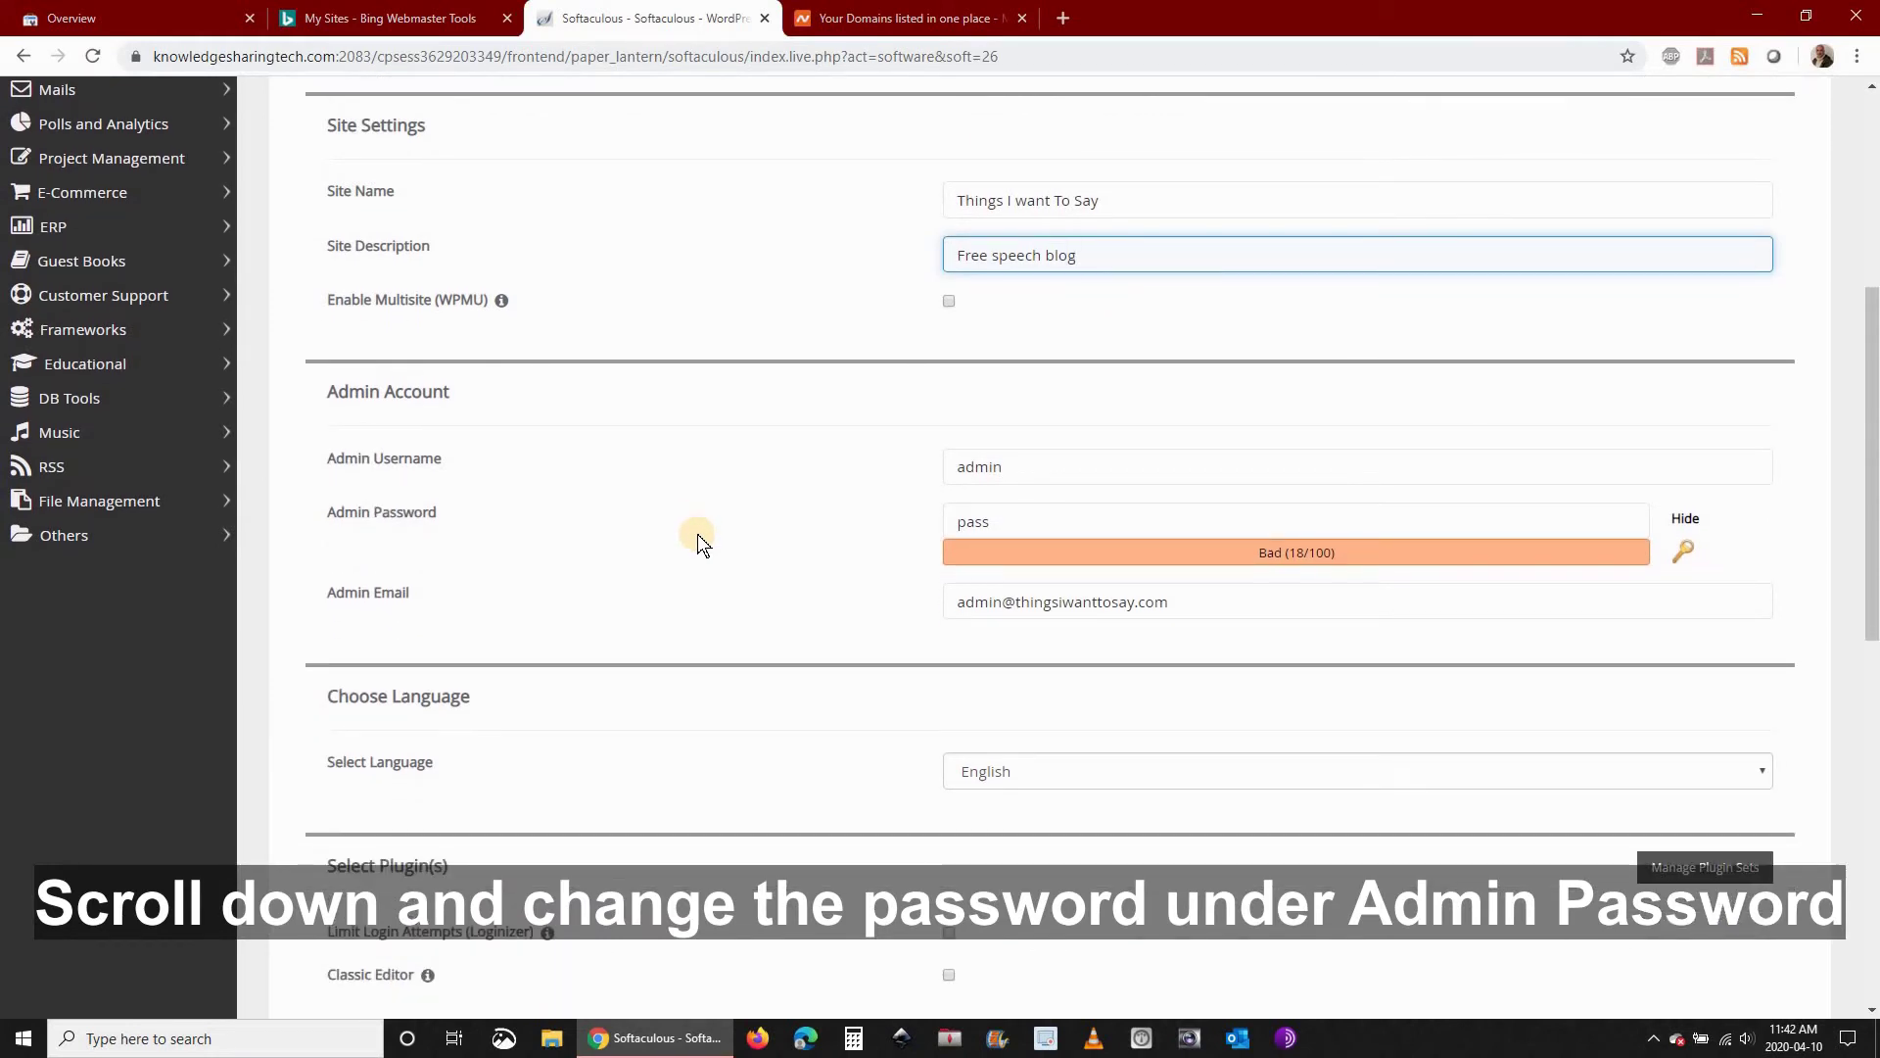
scroll(698, 536, "down", 1)
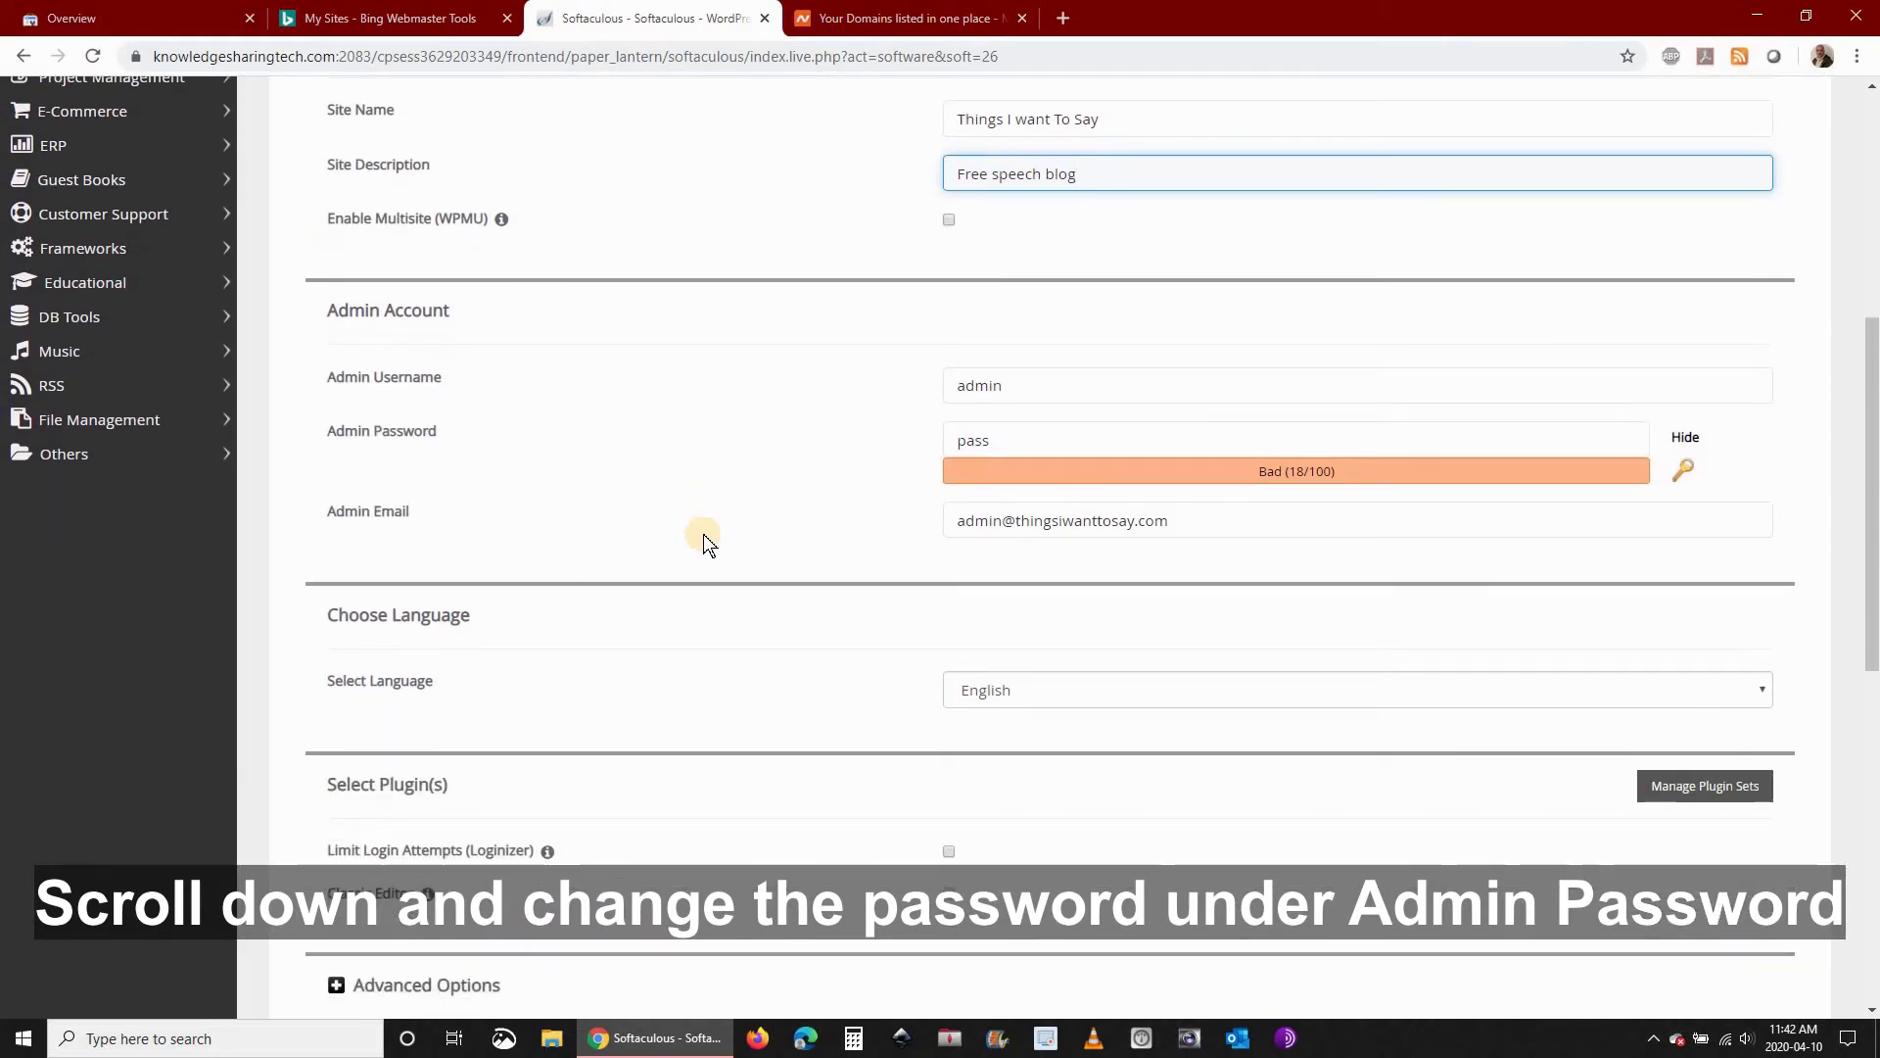
scroll(705, 534, "down", 2)
left_click(1018, 296)
left_click_drag(1018, 296, 881, 311)
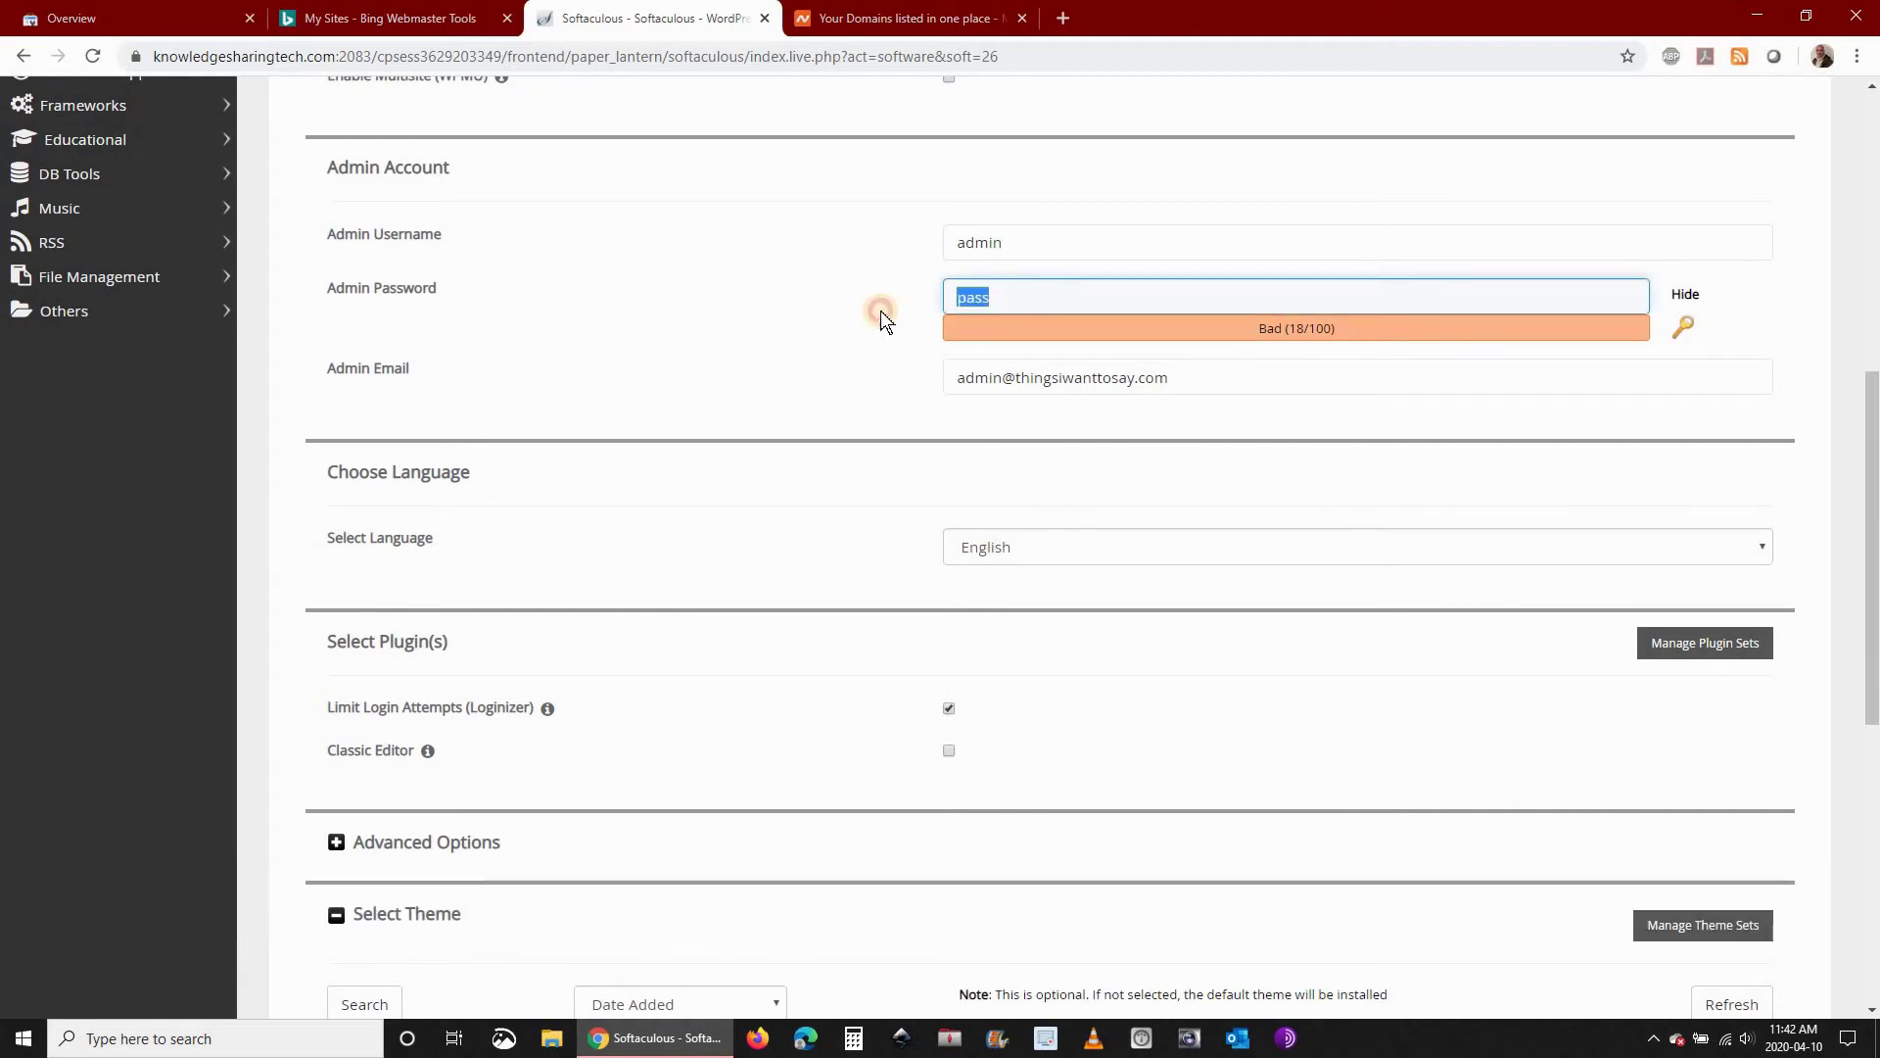
type("P")
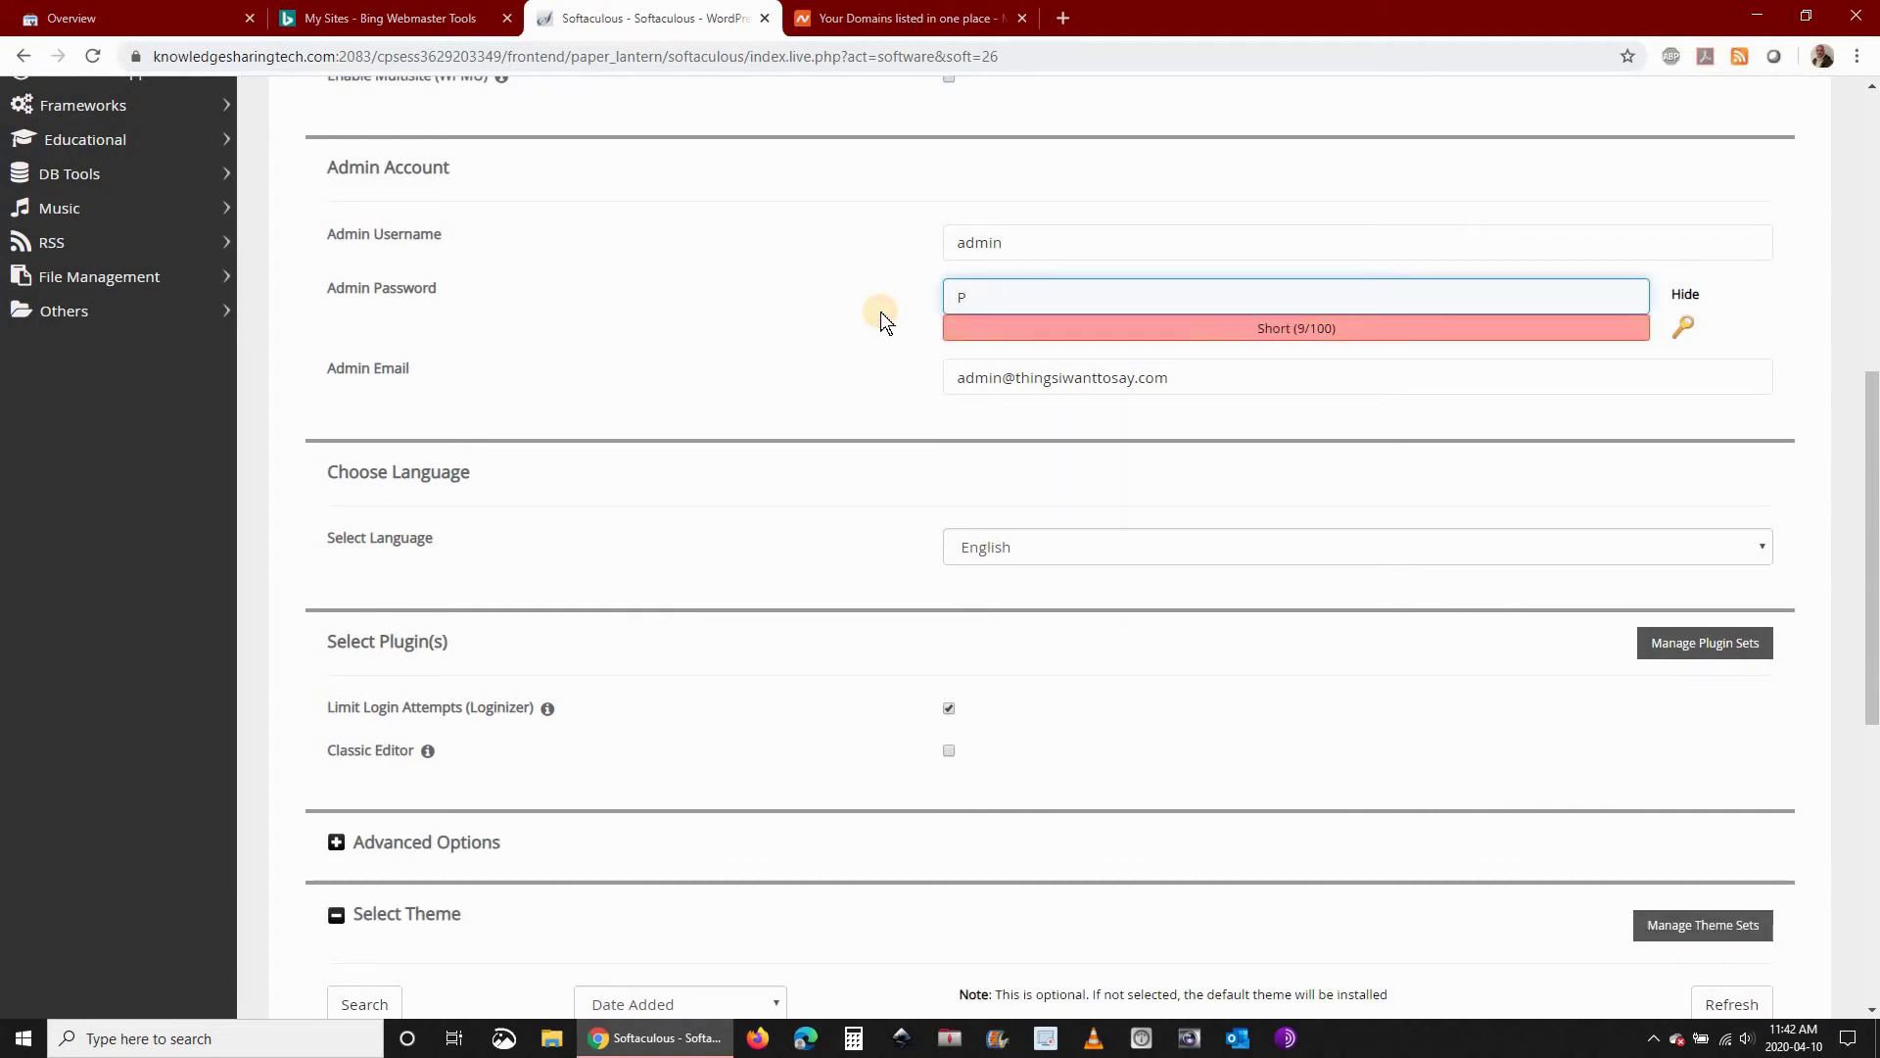
type("@ss")
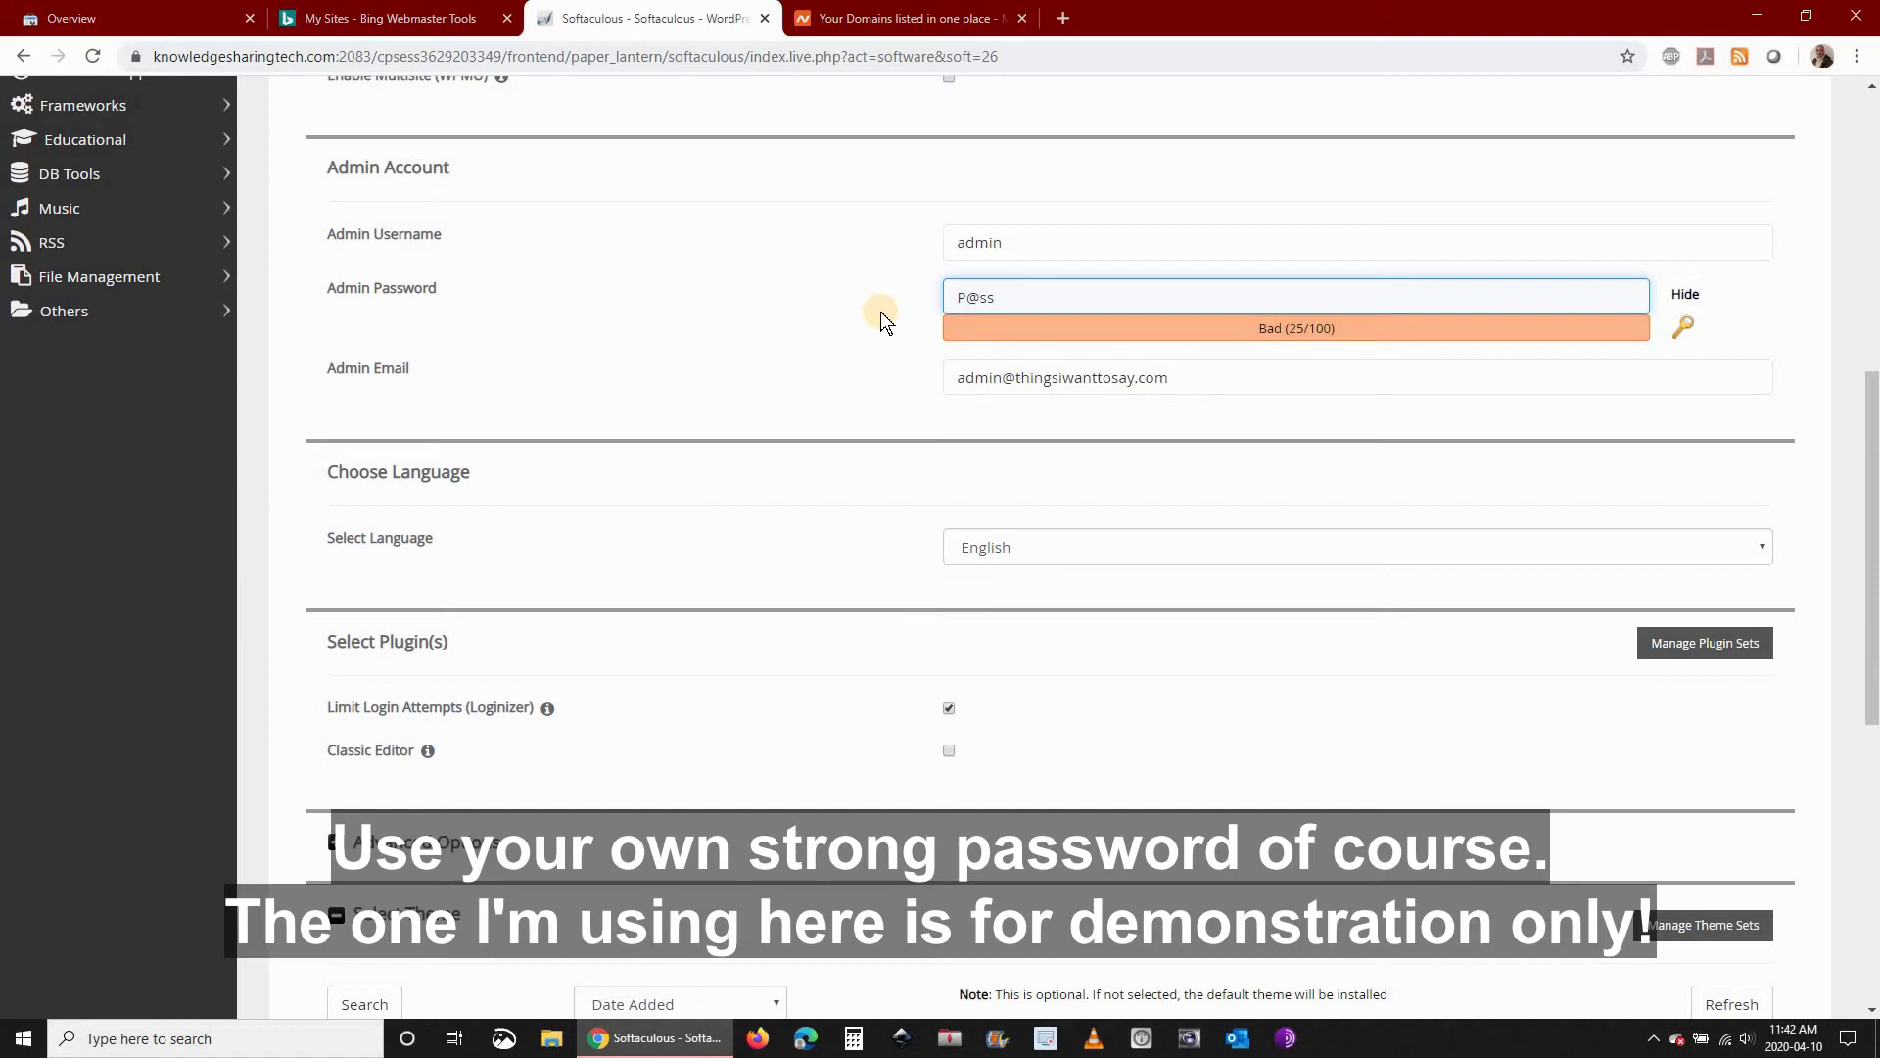
type("w0rd")
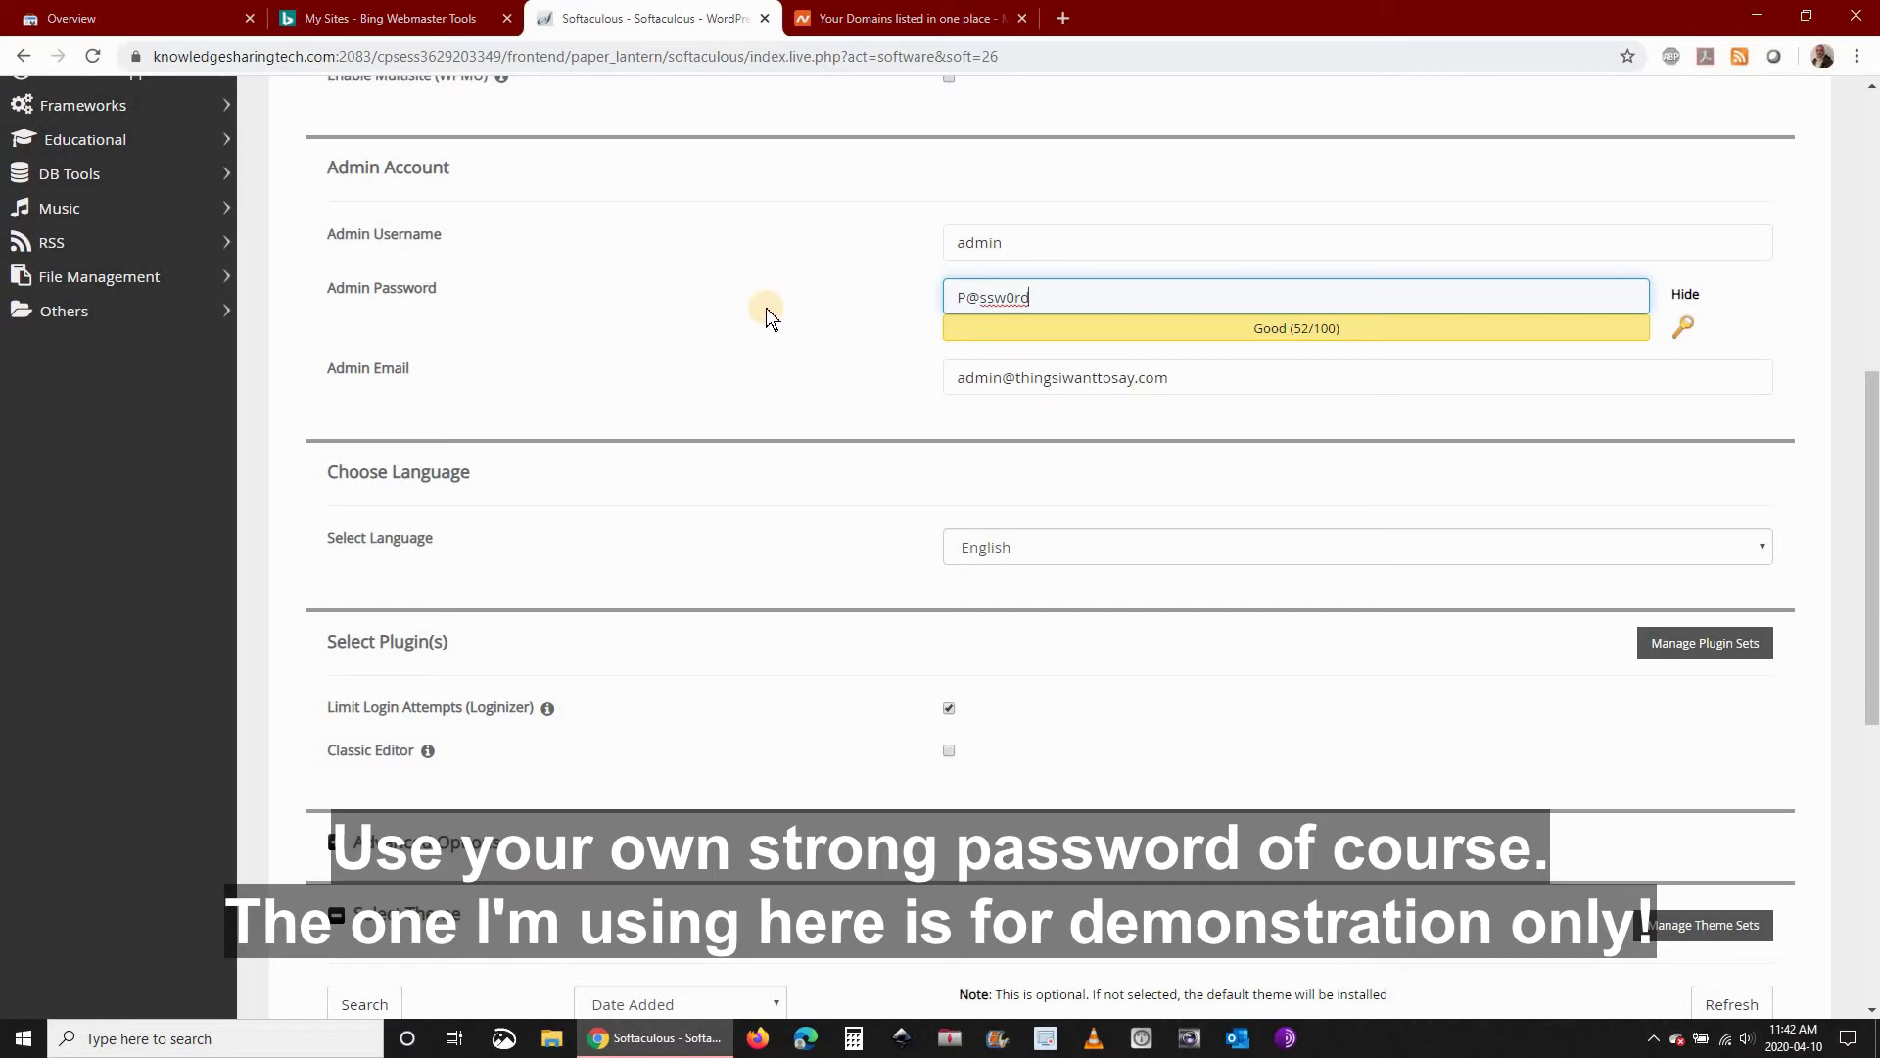
Keep the default theme settings and launch the WordPress installation
scroll(760, 308, "down", 6)
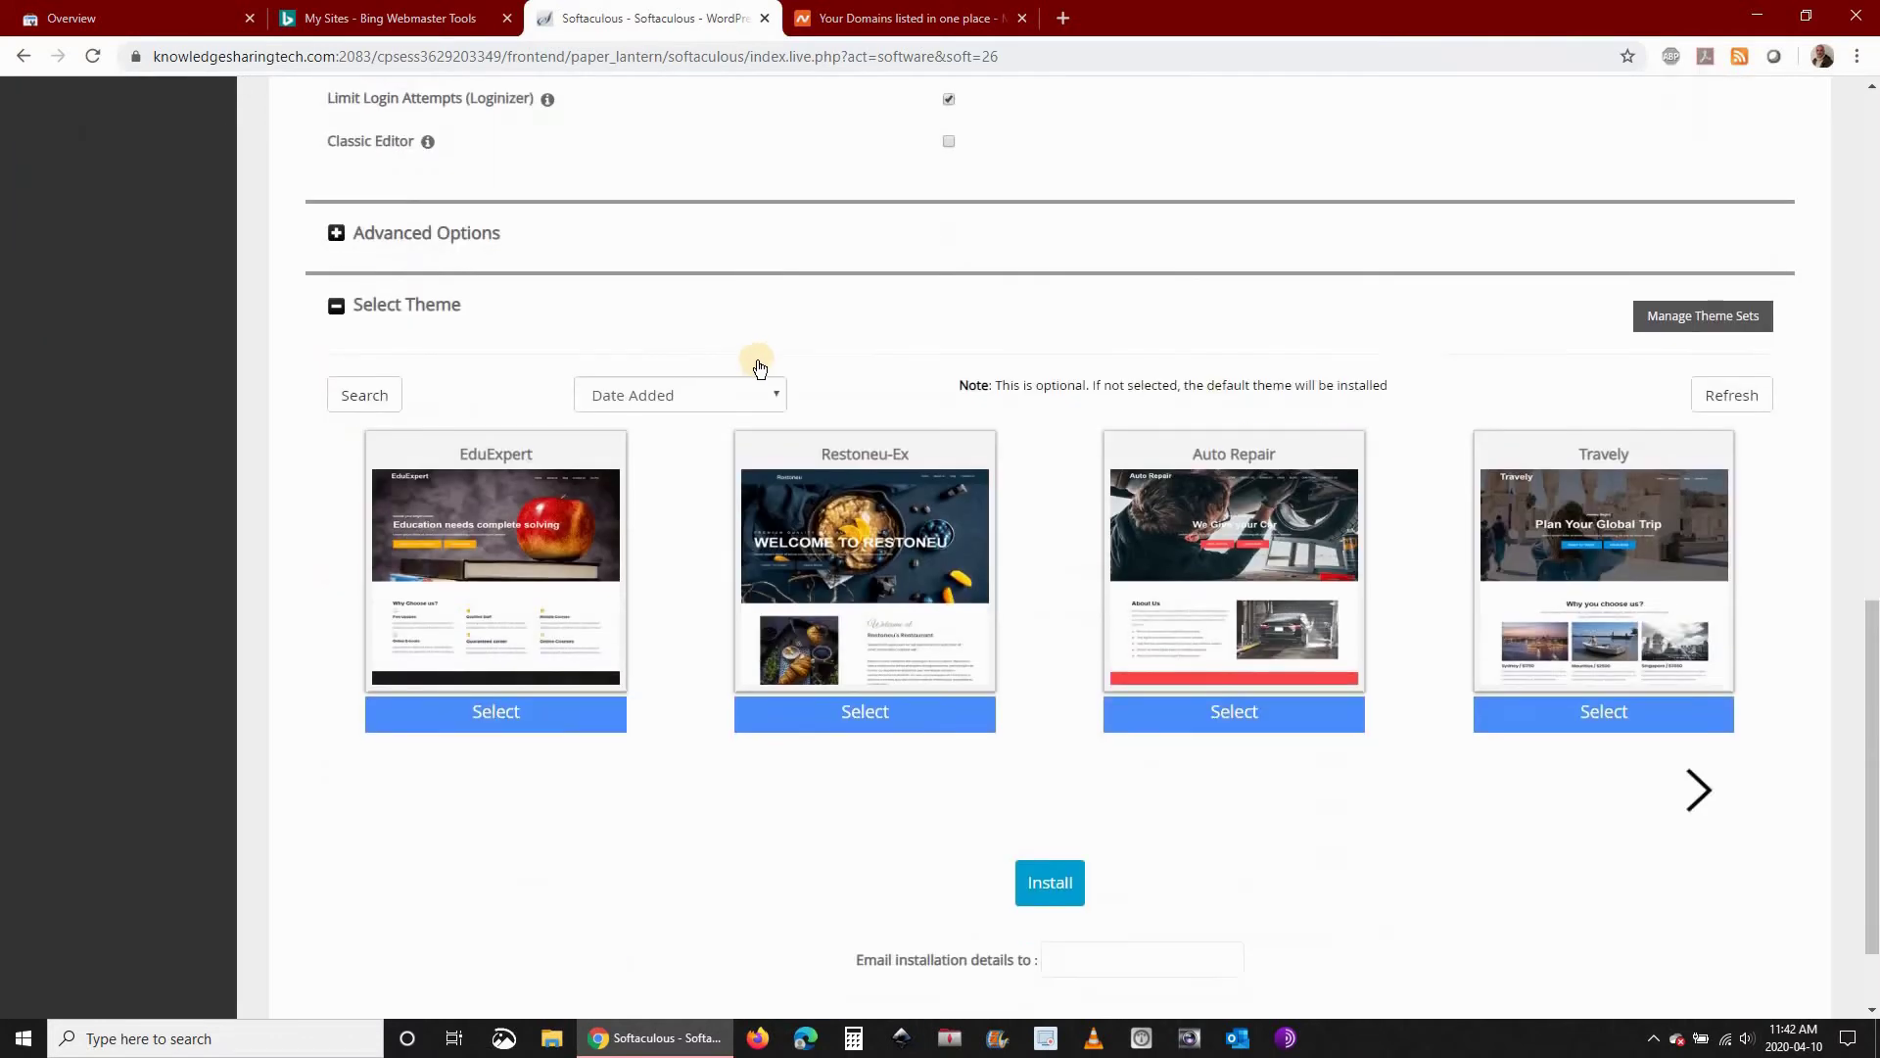
scroll(760, 367, "down", 1)
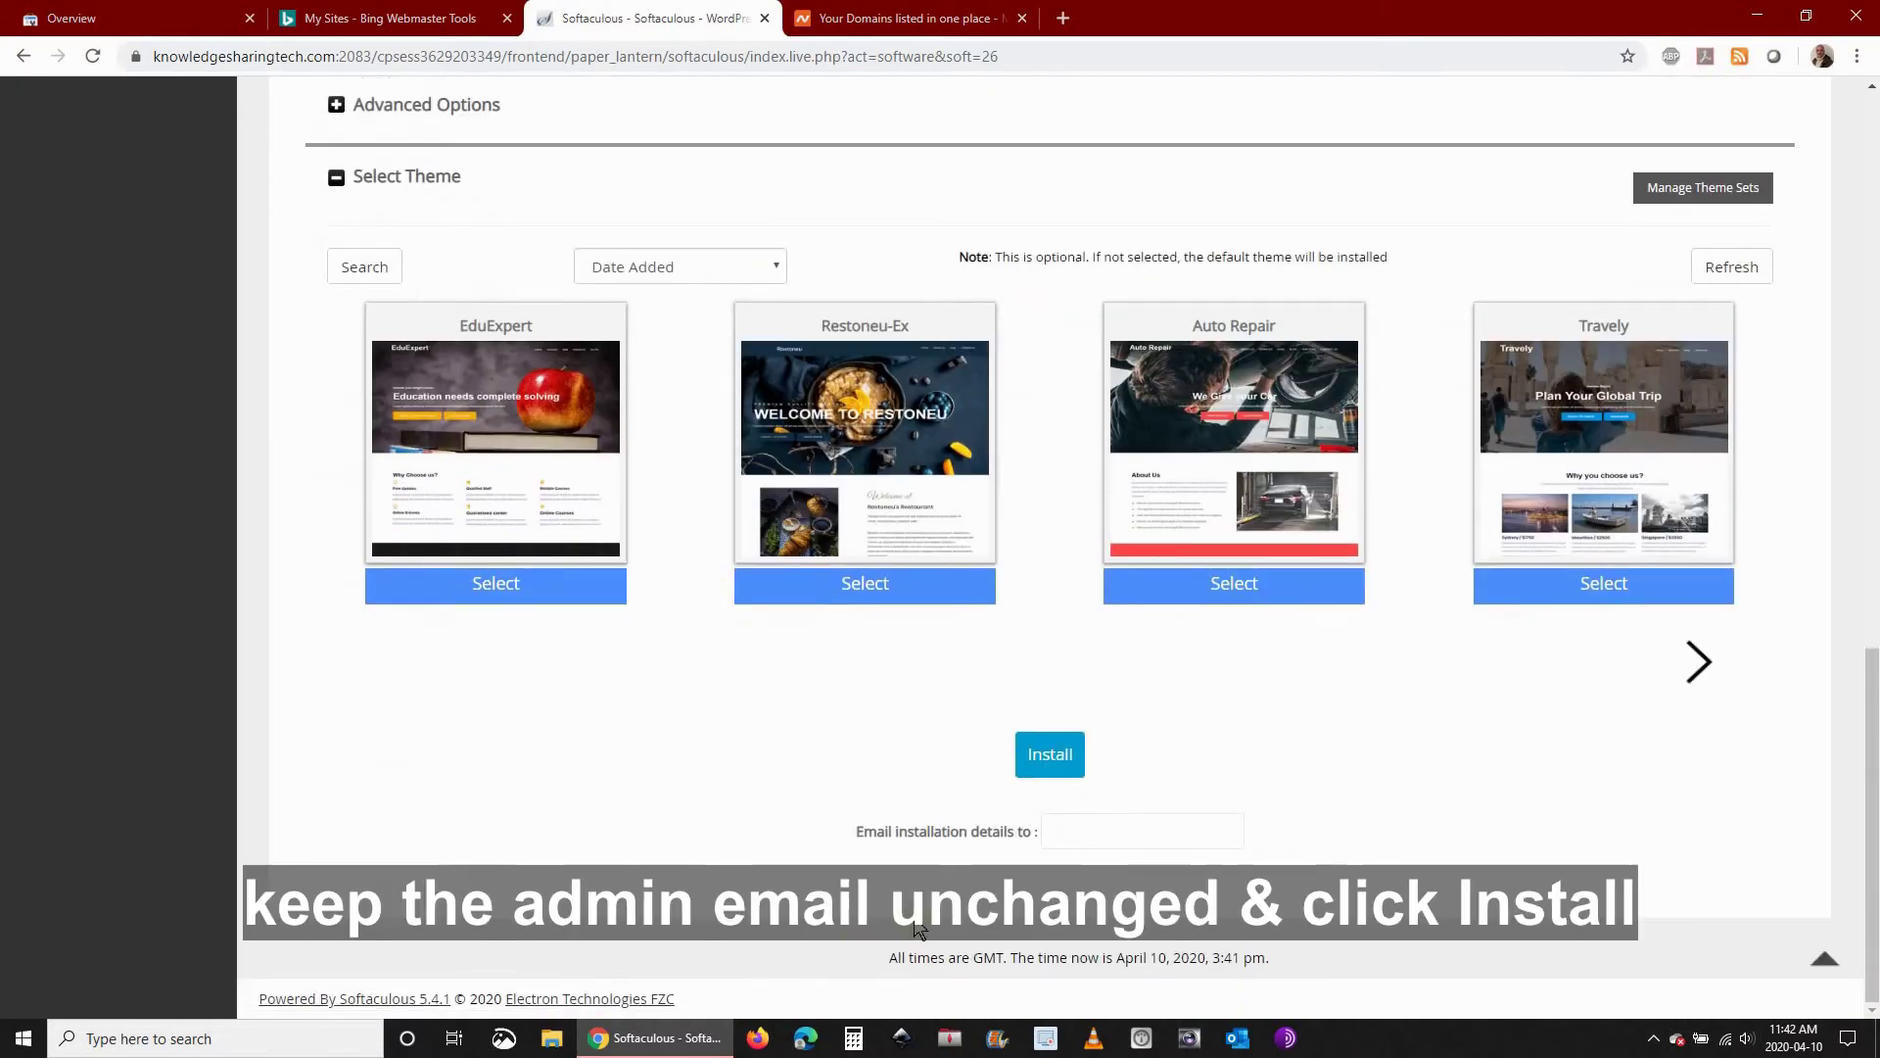
left_click(1051, 754)
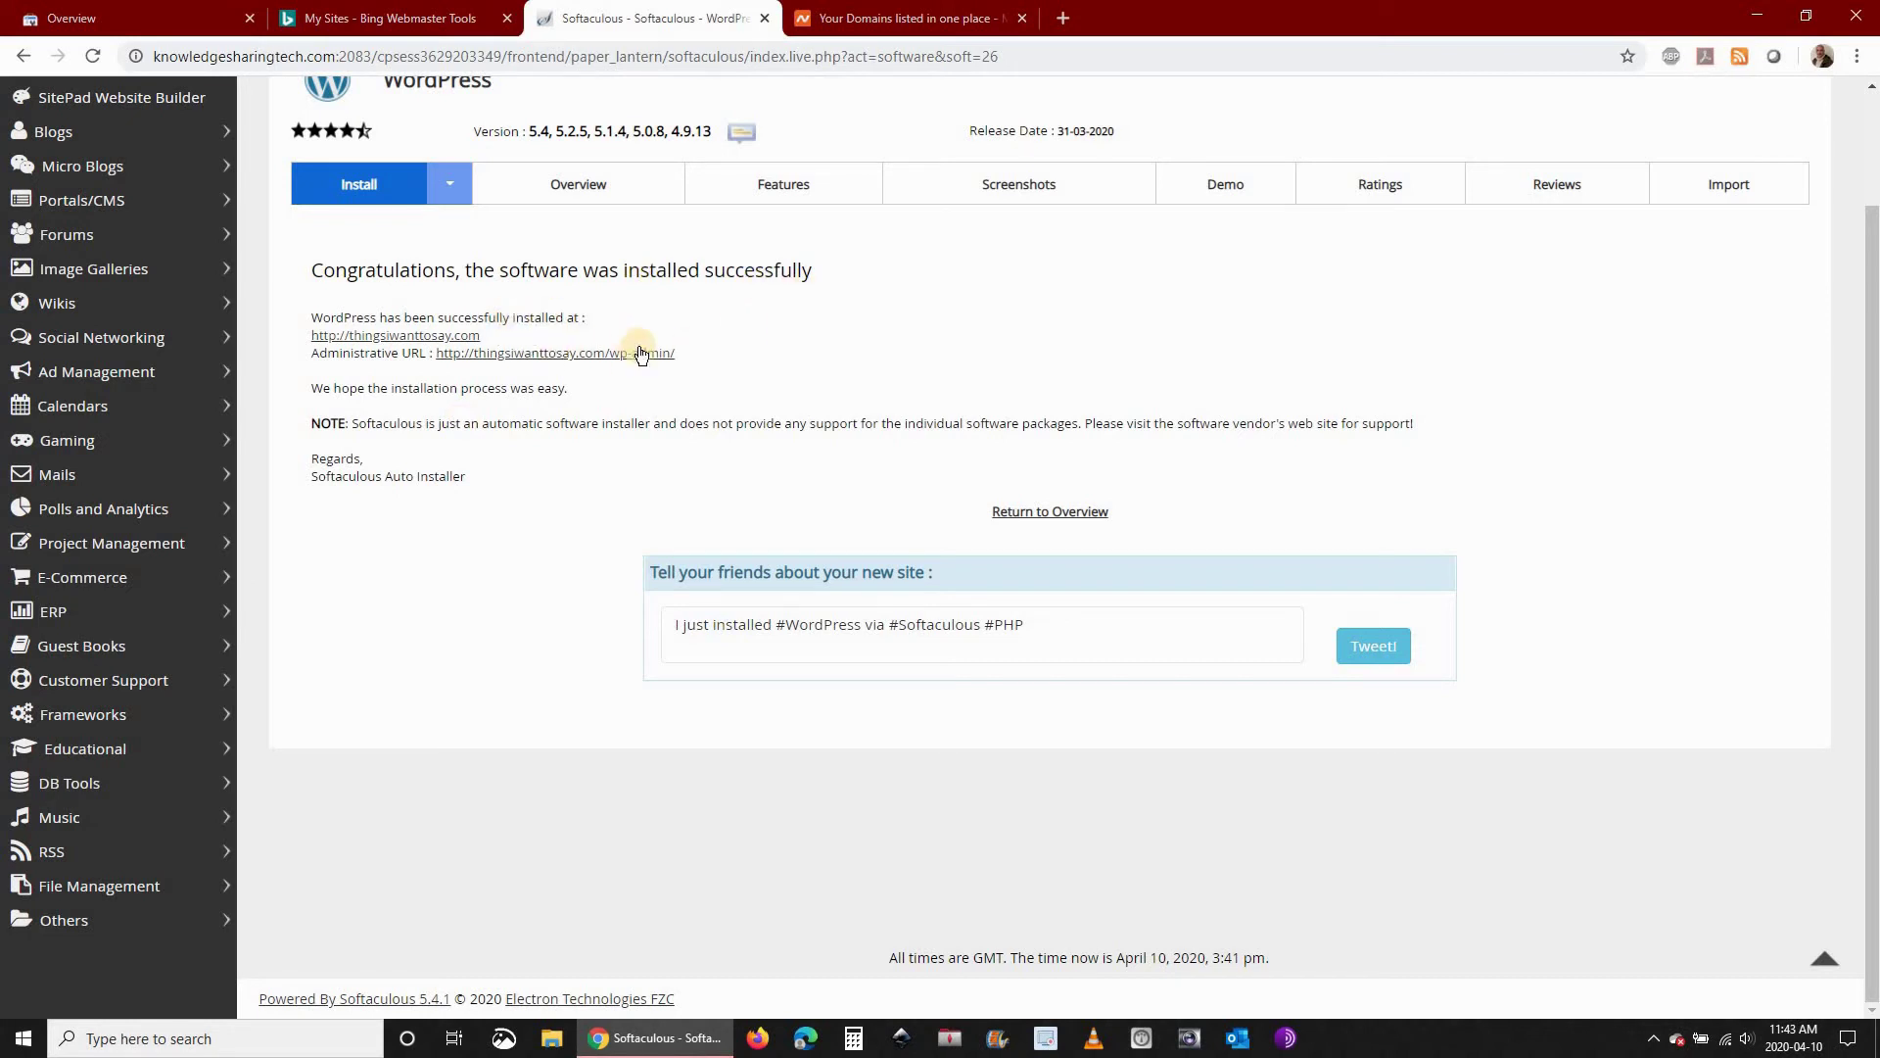
Open the newly installed thingsiwanttosay.com blog and check that its front page loads
left_click(431, 337)
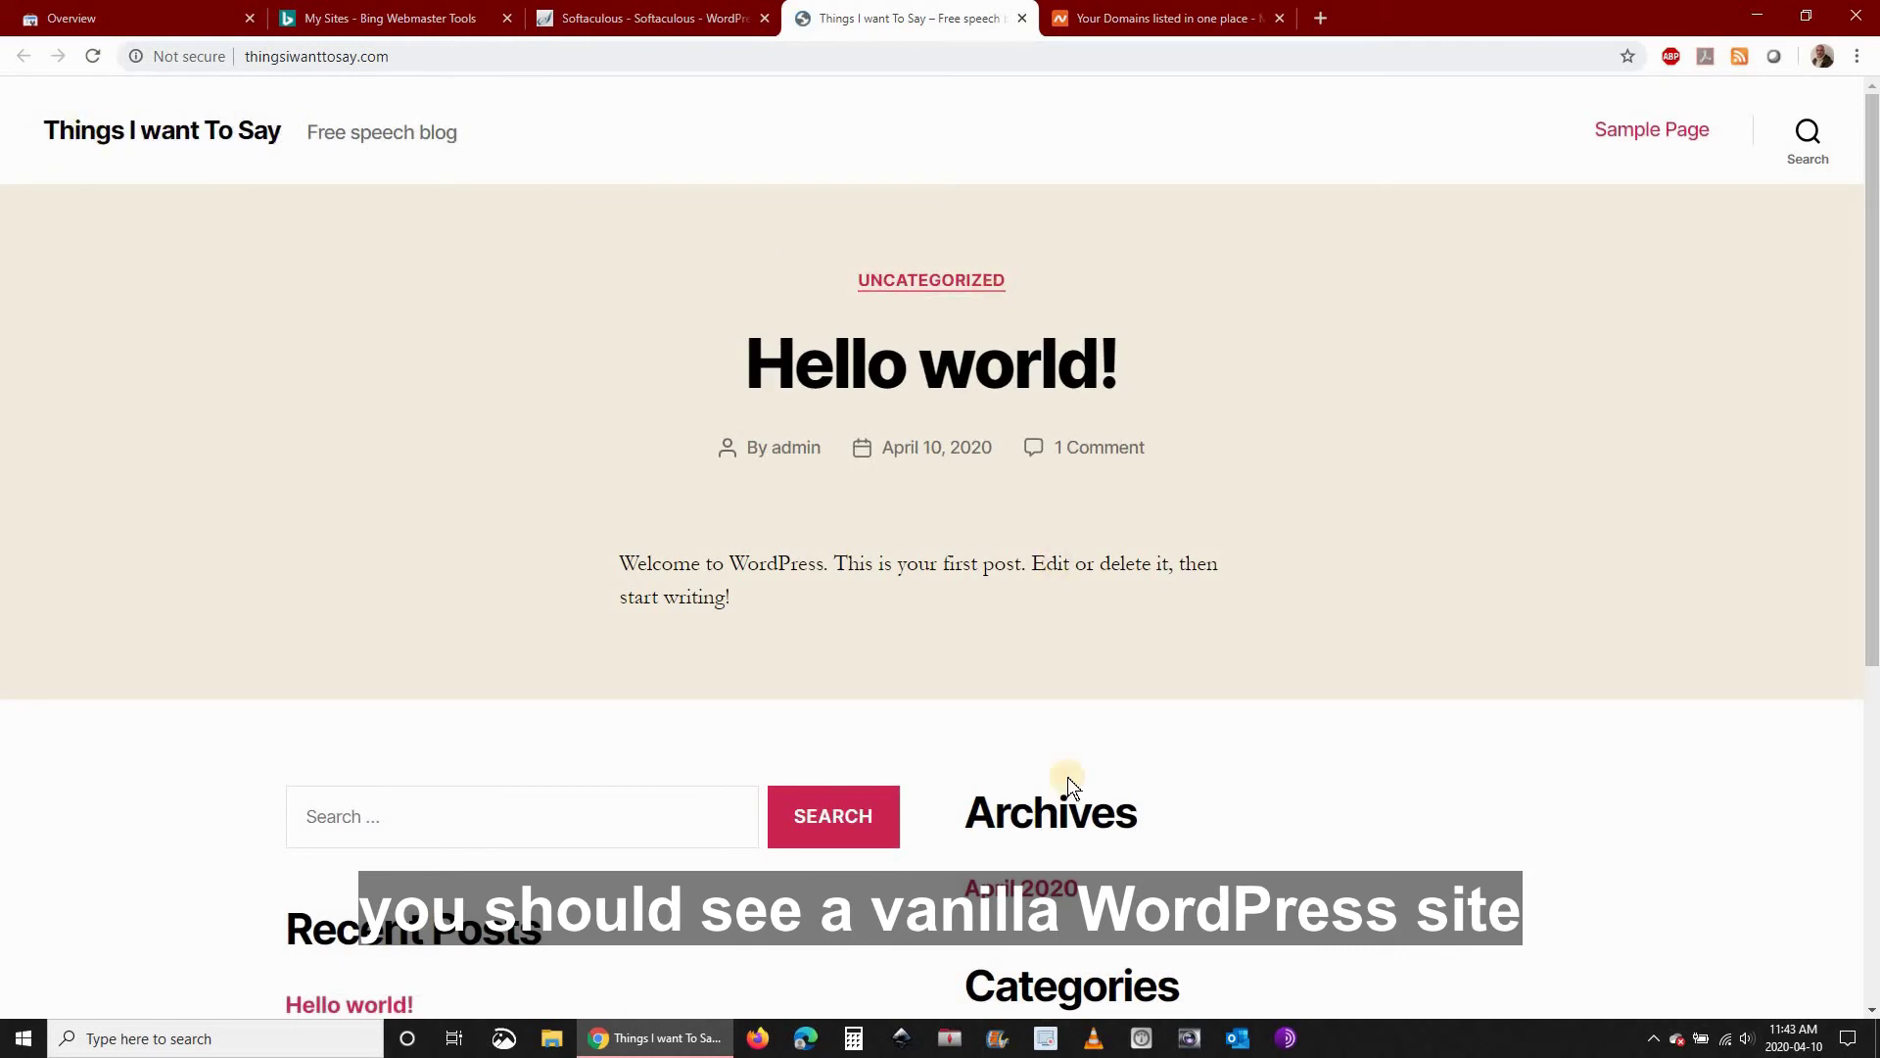
scroll(1018, 852, "down", 2)
scroll(1004, 784, "up", 6)
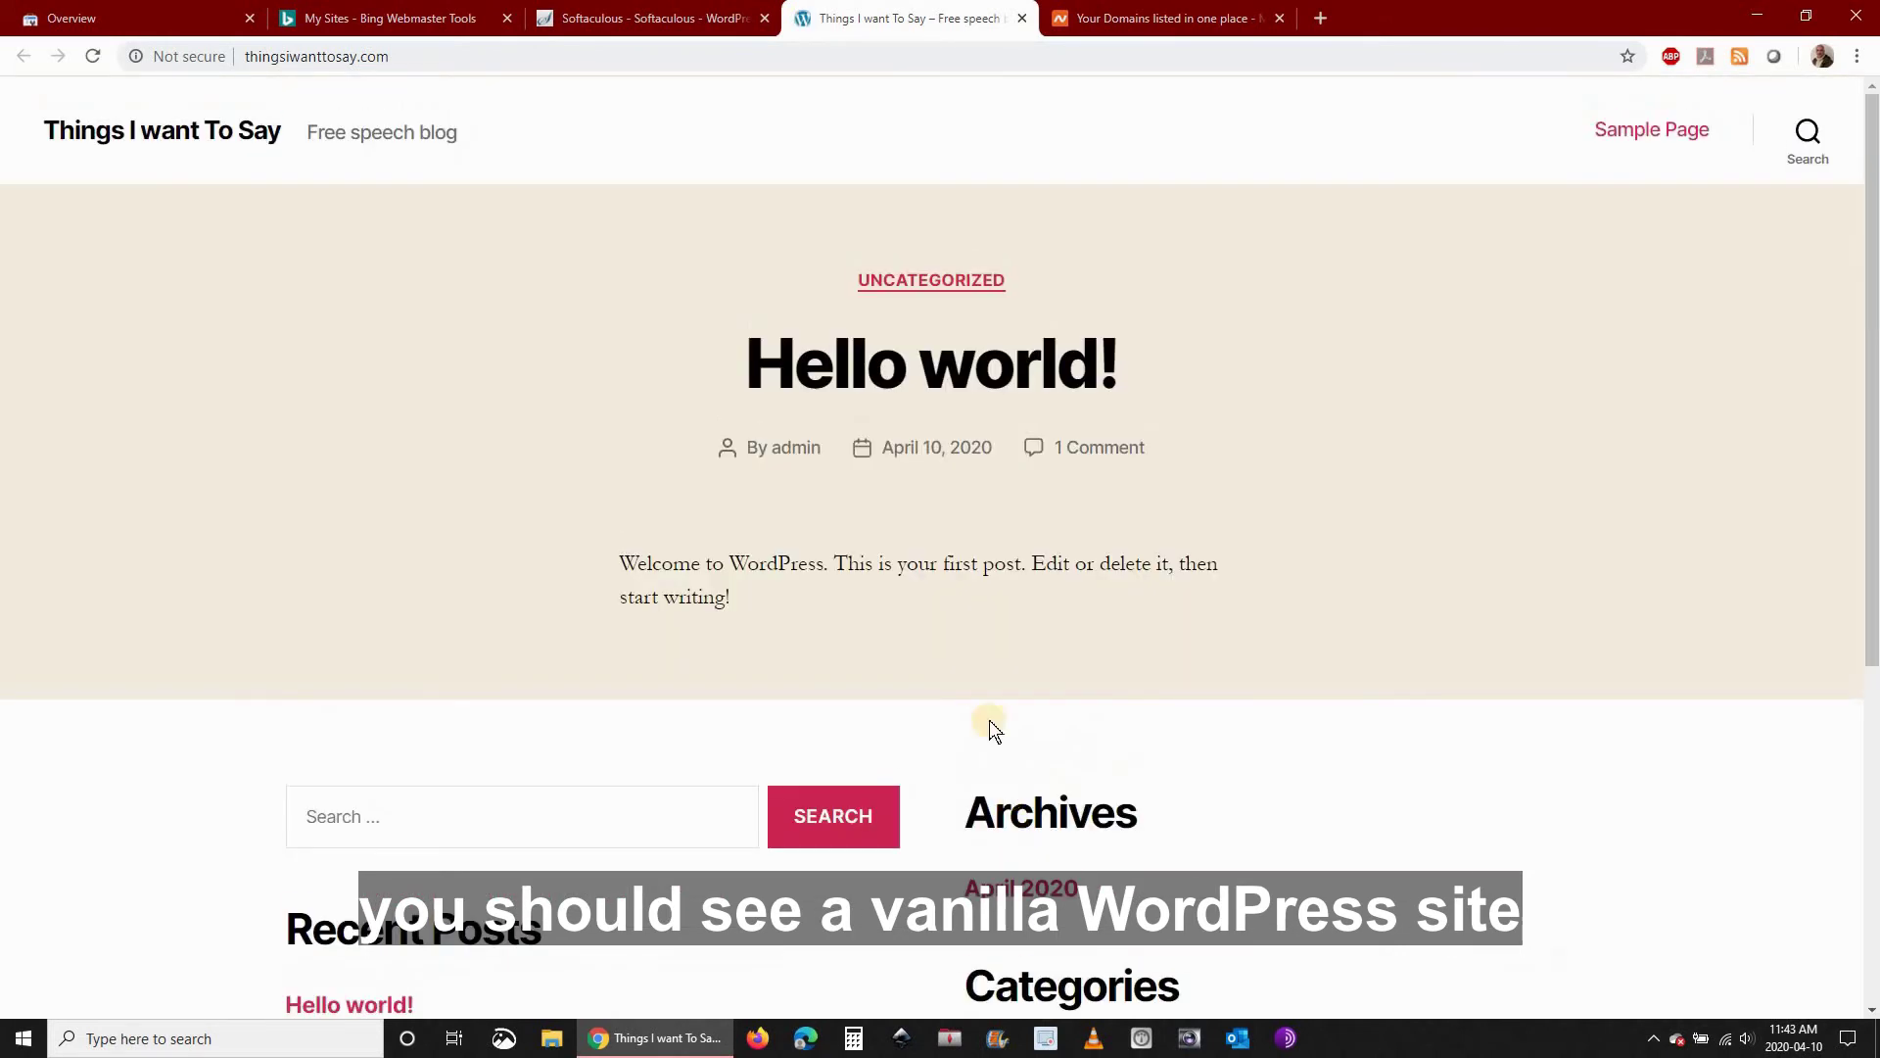
Open the site's wp-admin dashboard from the Softaculous success page's Administrative URL
left_click(658, 22)
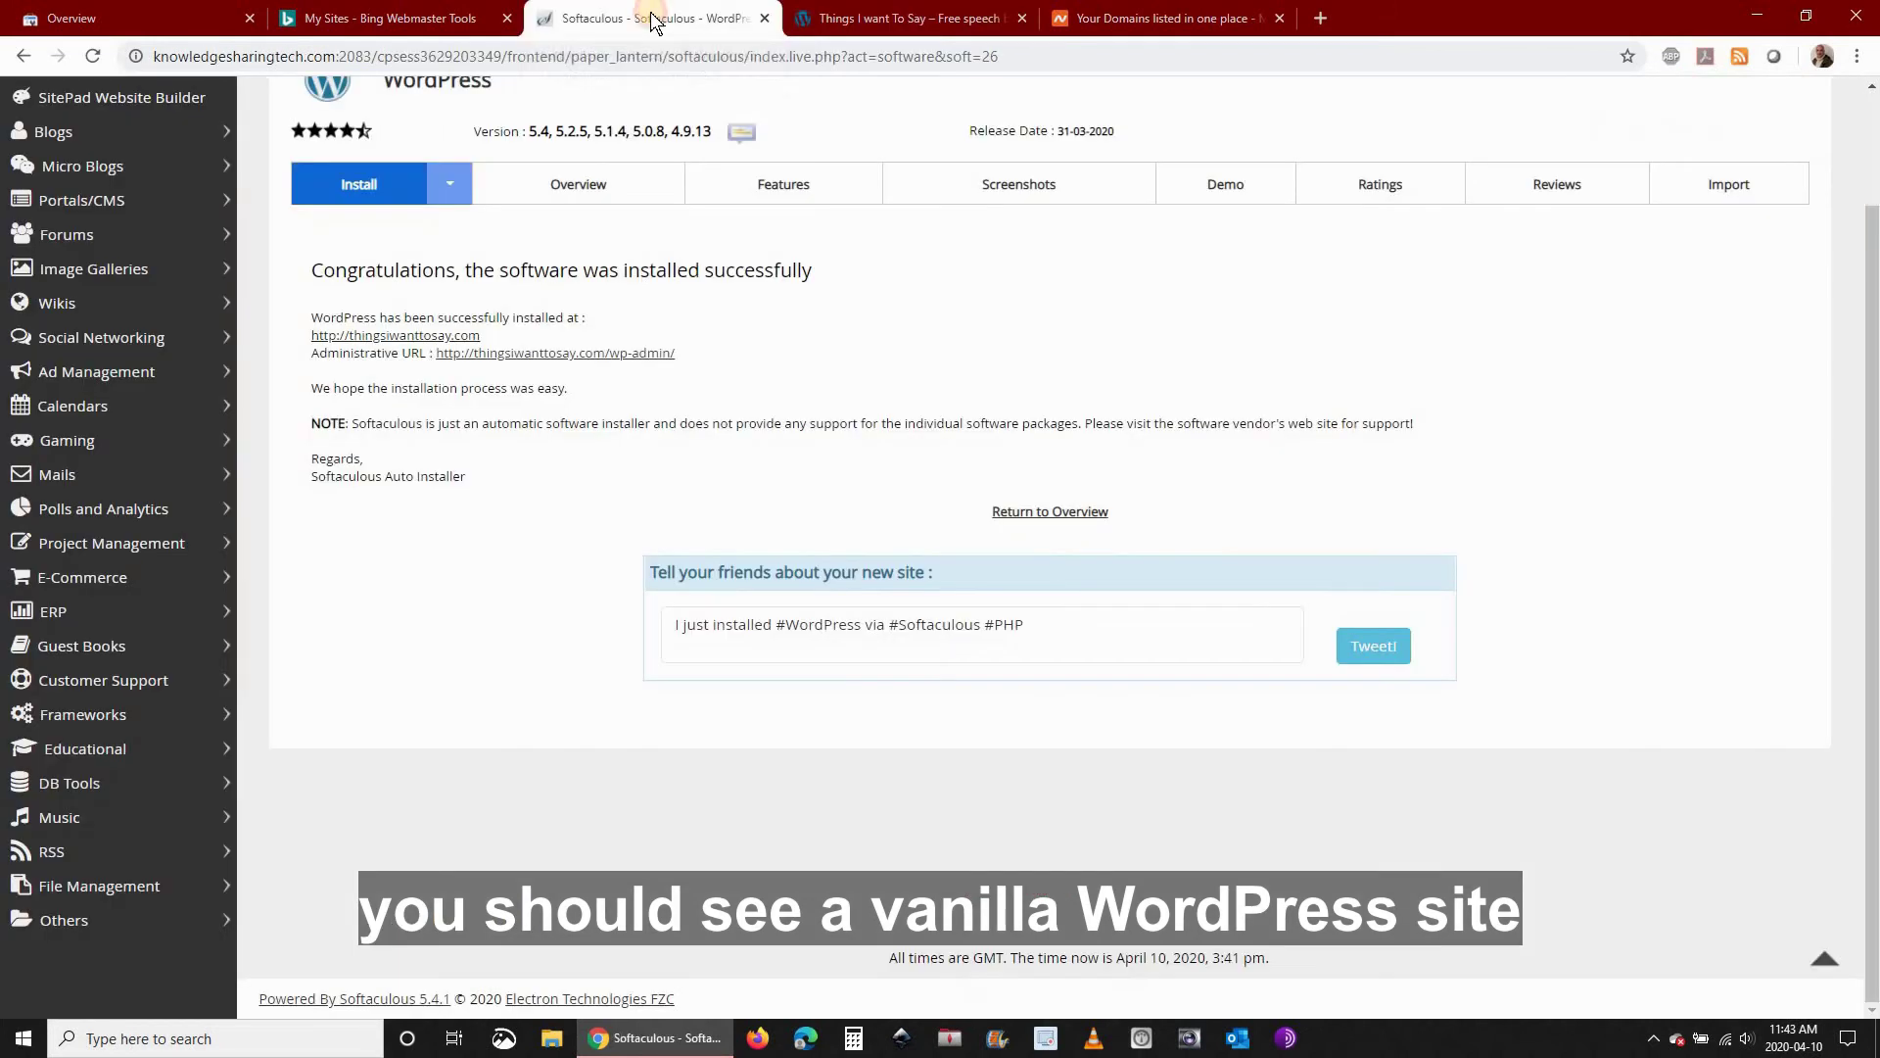
left_click(576, 353)
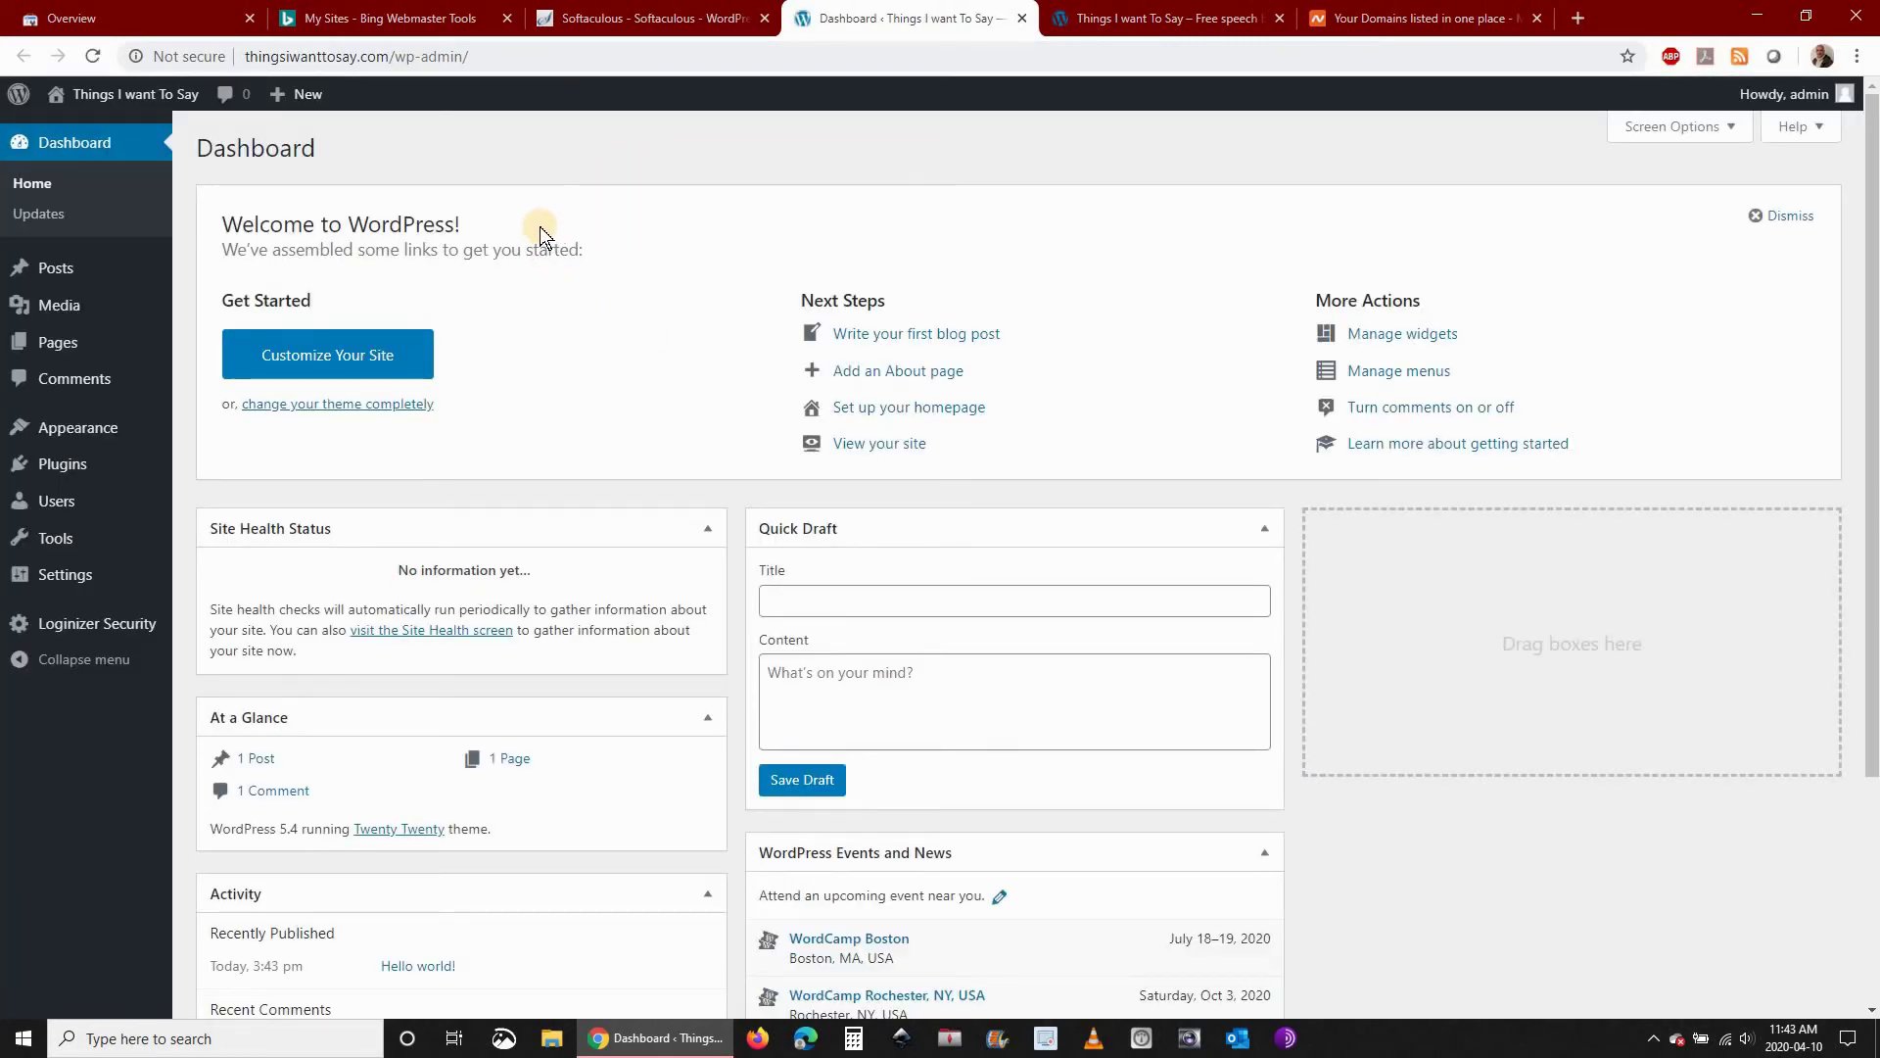
scroll(531, 332, "down", 3)
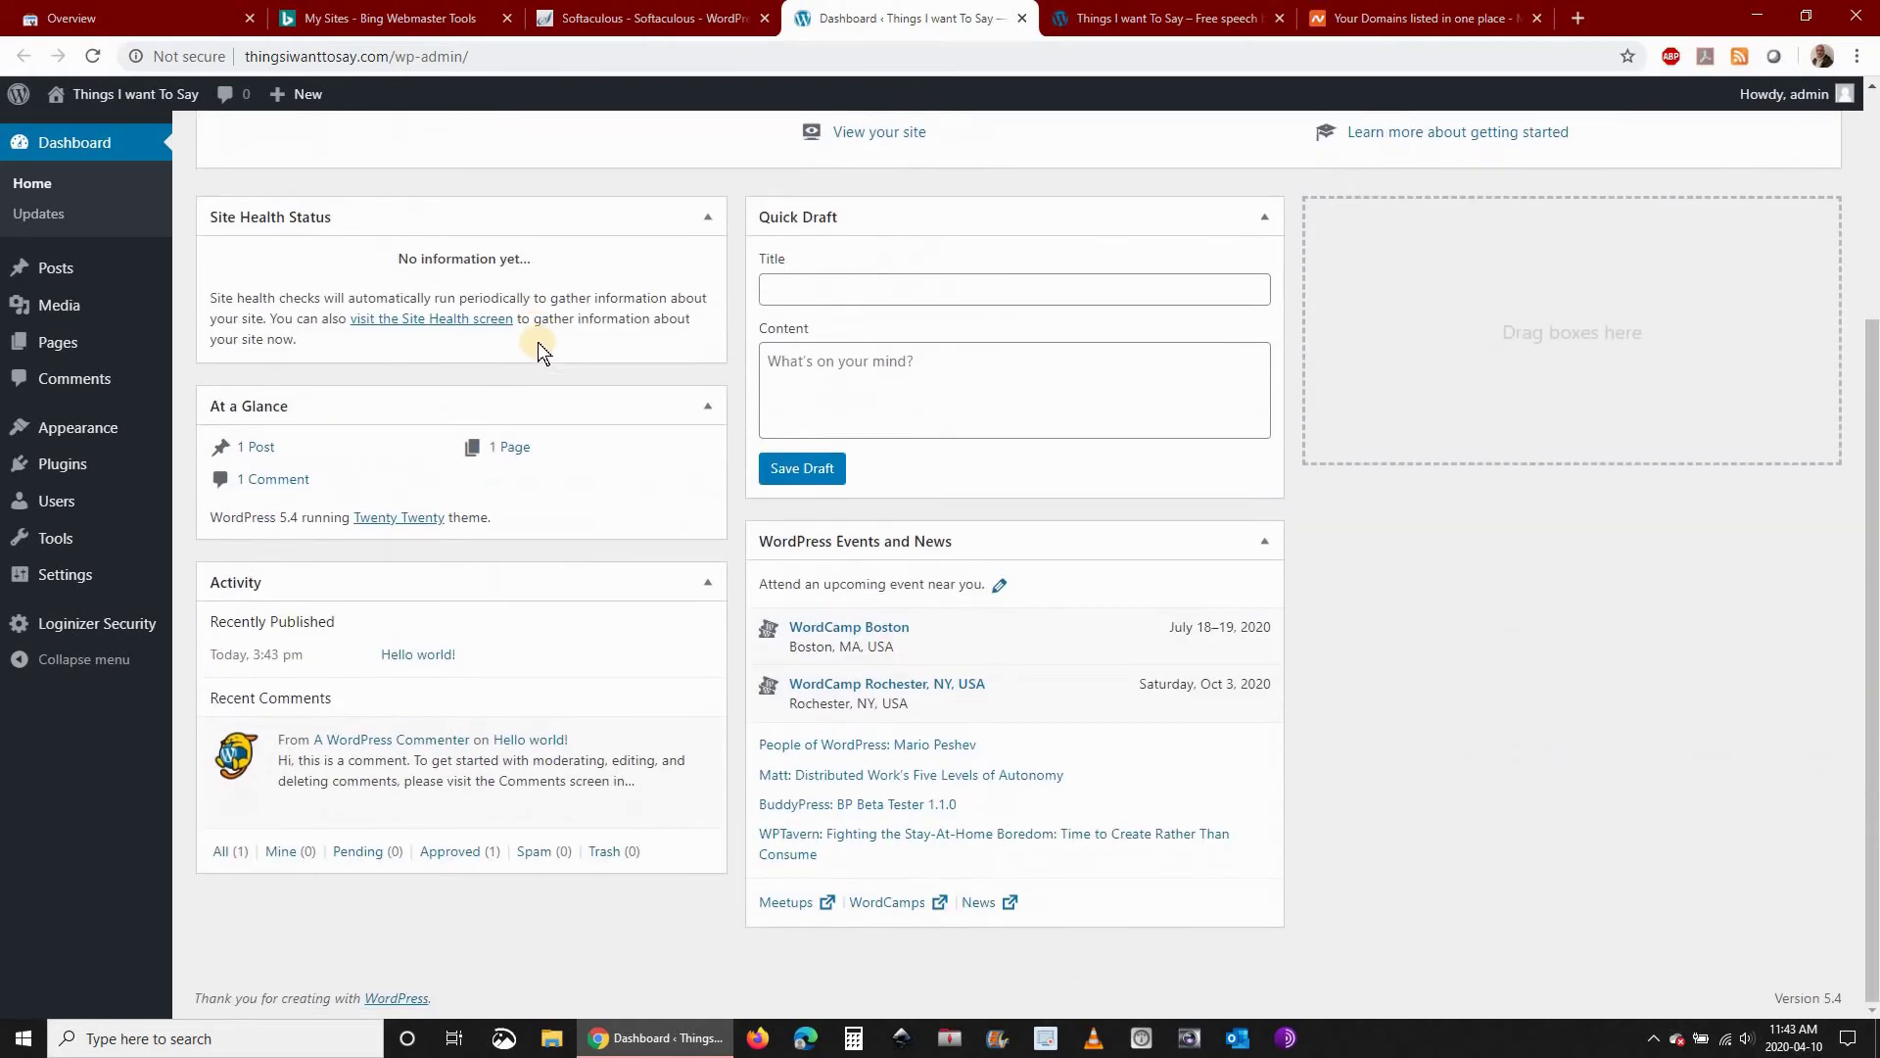
scroll(540, 347, "up", 3)
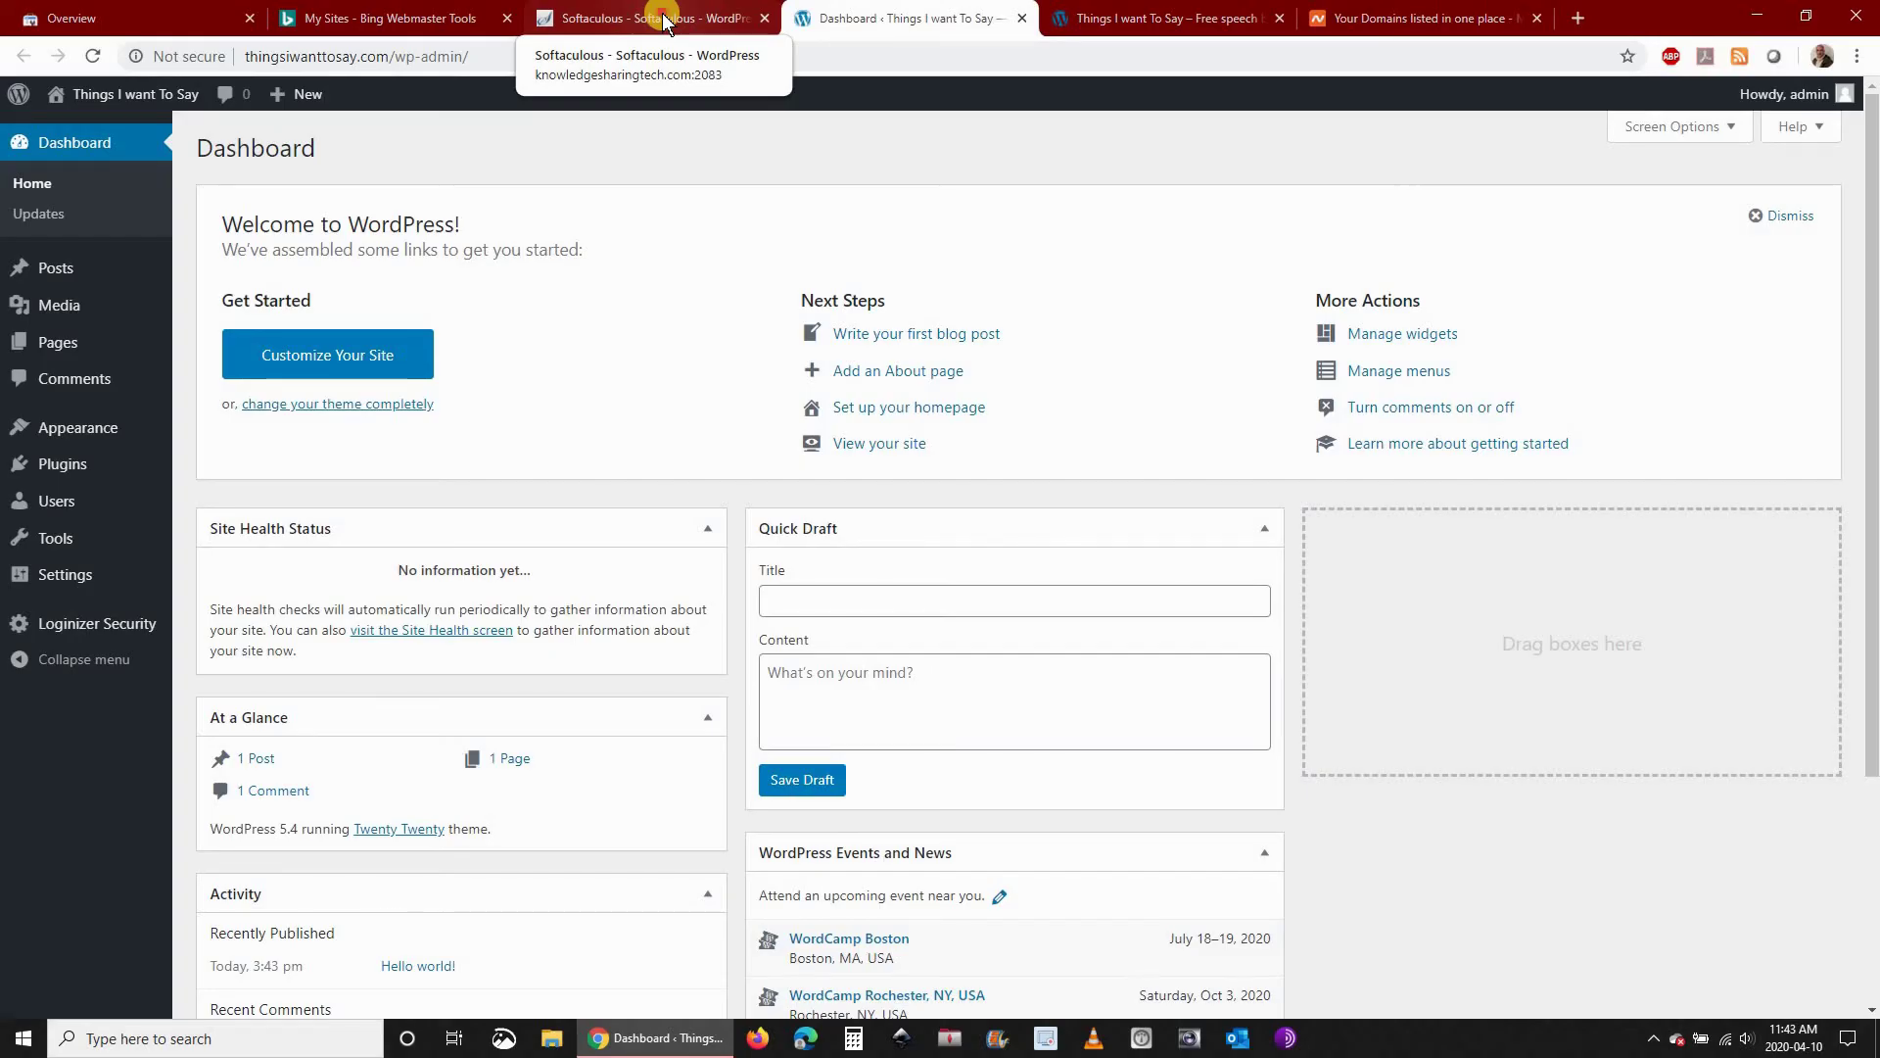
Go from the Softaculous success page back to cPanel home and open Email Accounts
left_click(664, 20)
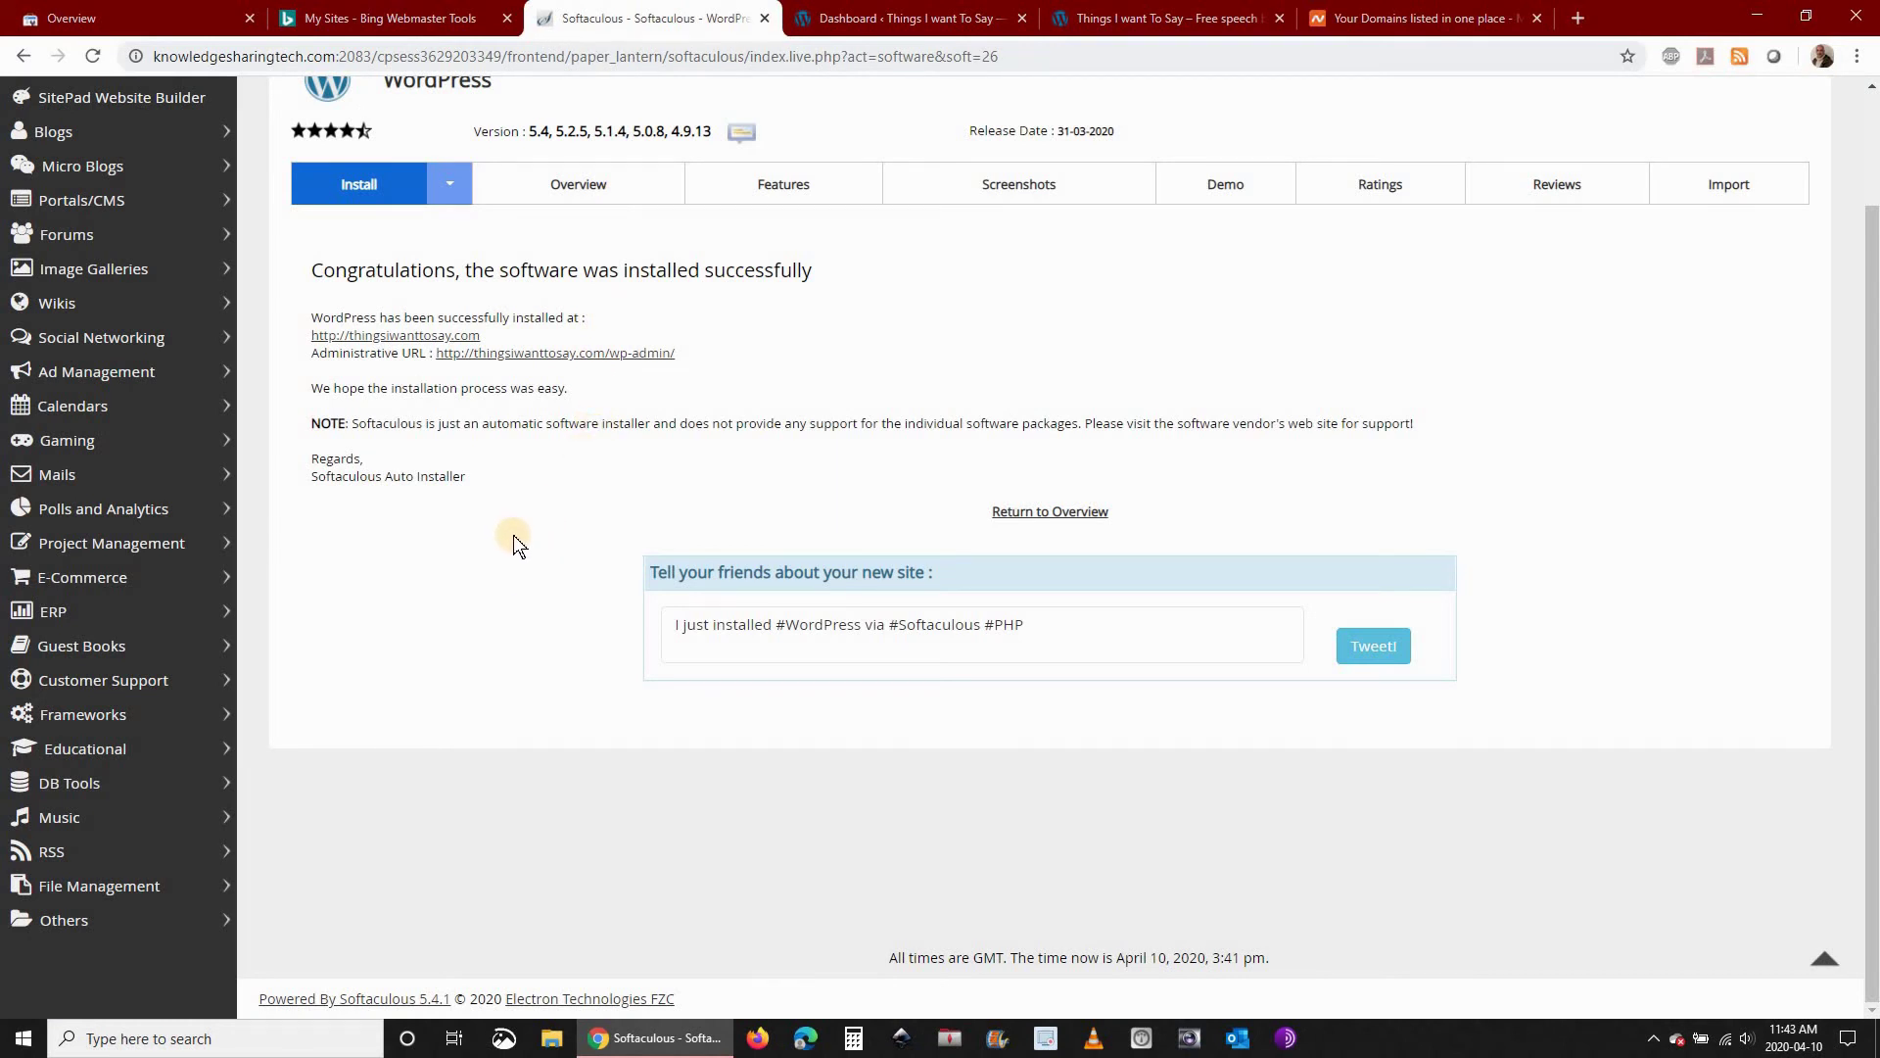
scroll(514, 535, "up", 3)
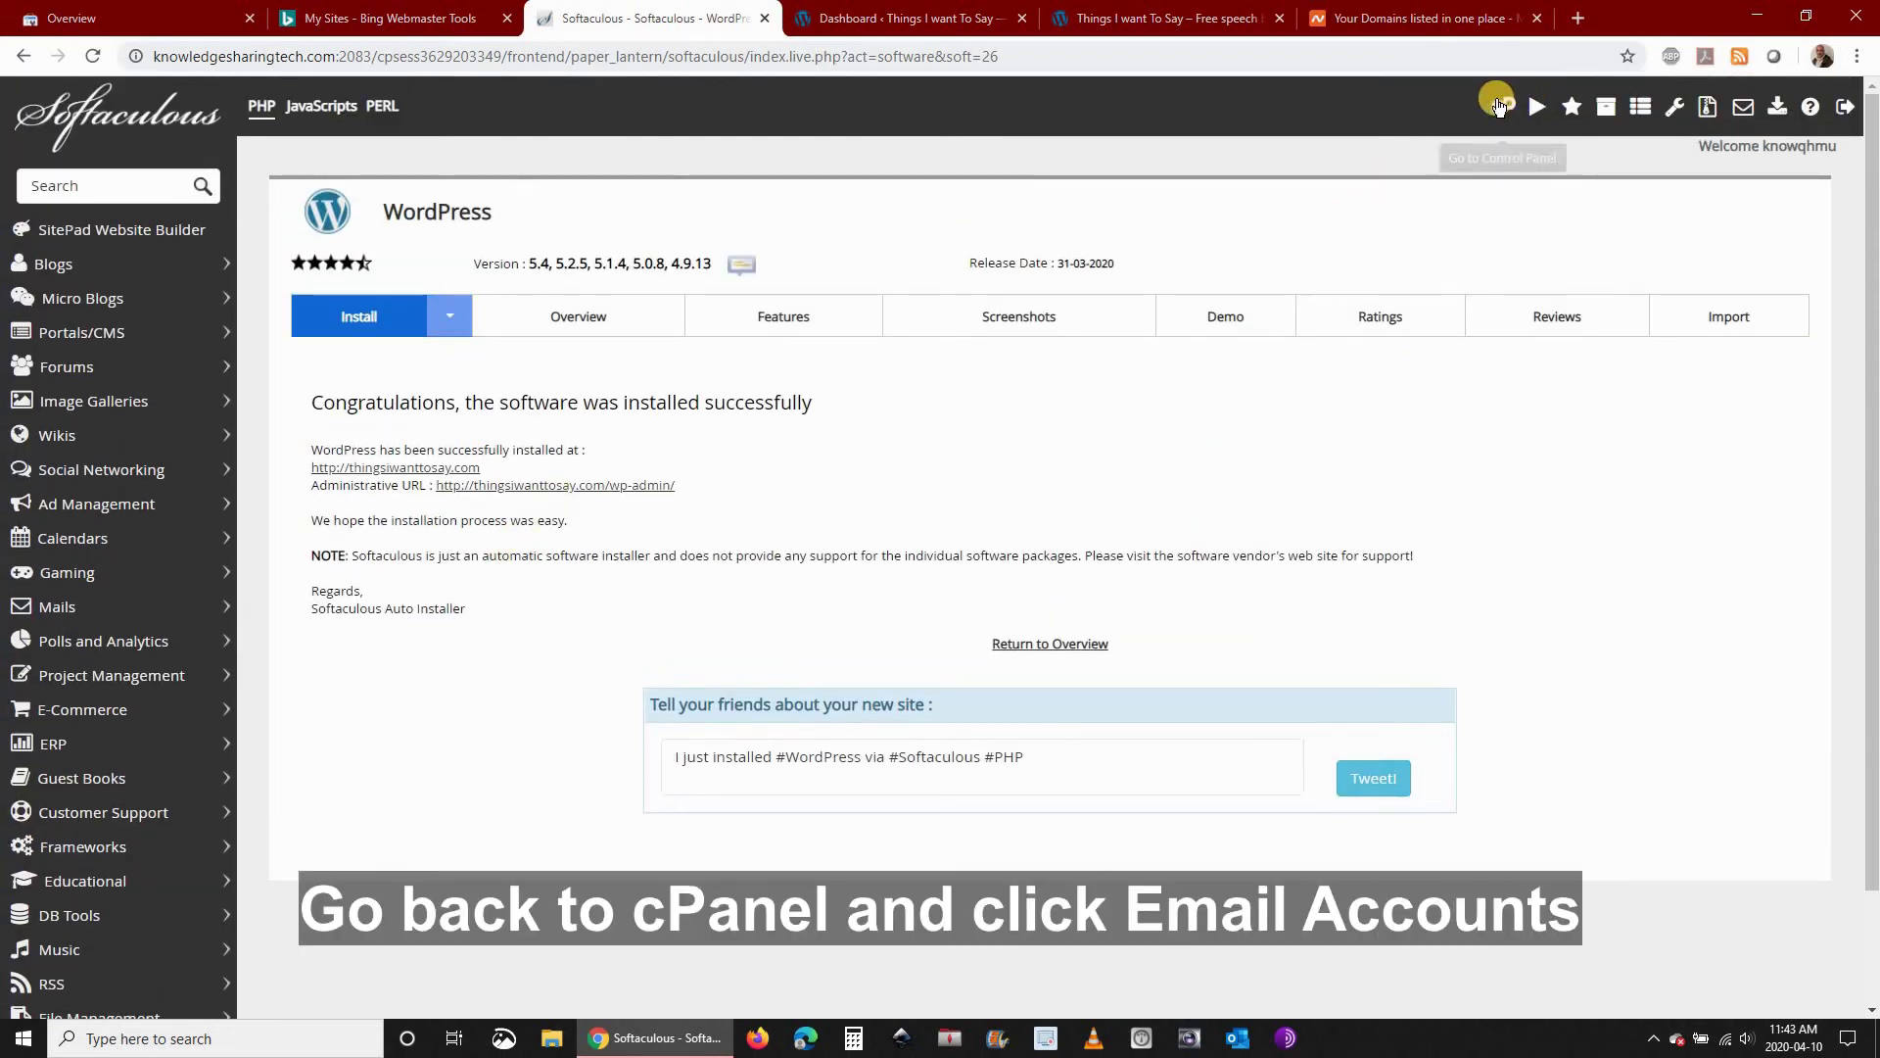
left_click(1503, 105)
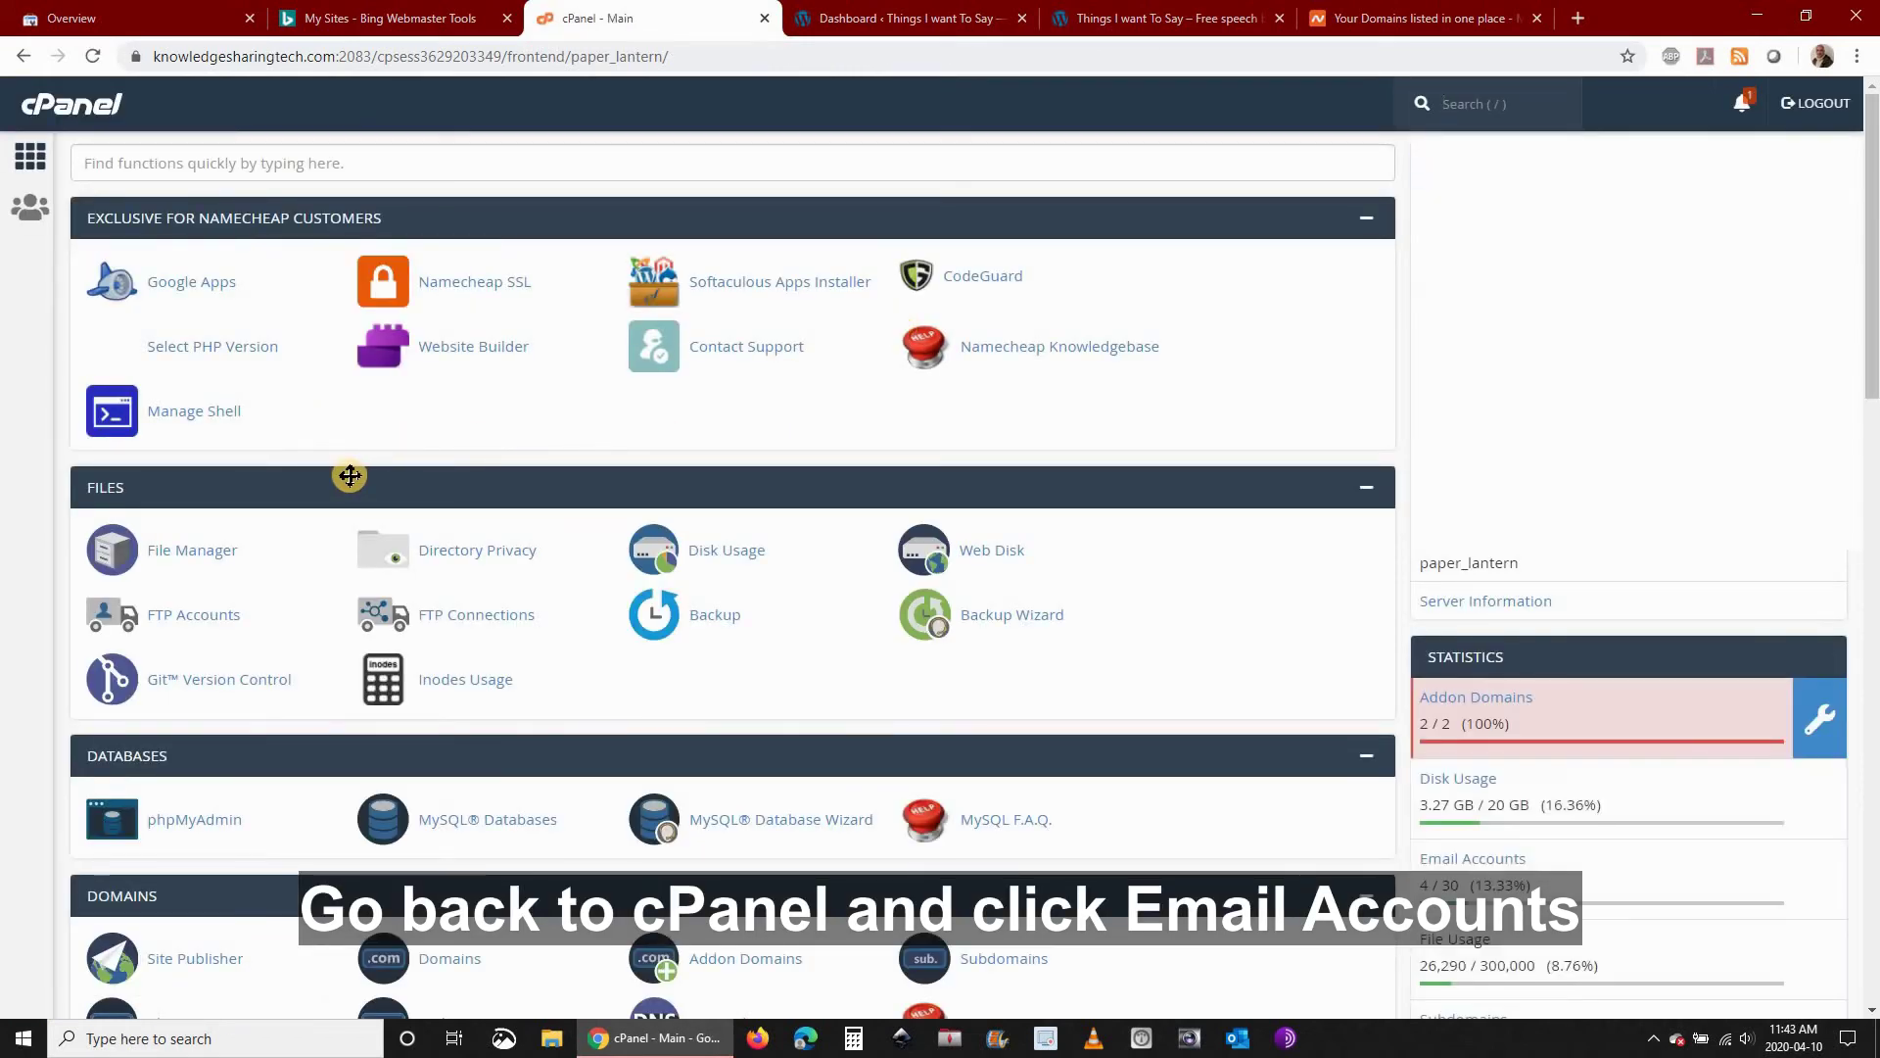
scroll(350, 475, "down", 3)
scroll(349, 475, "down", 4)
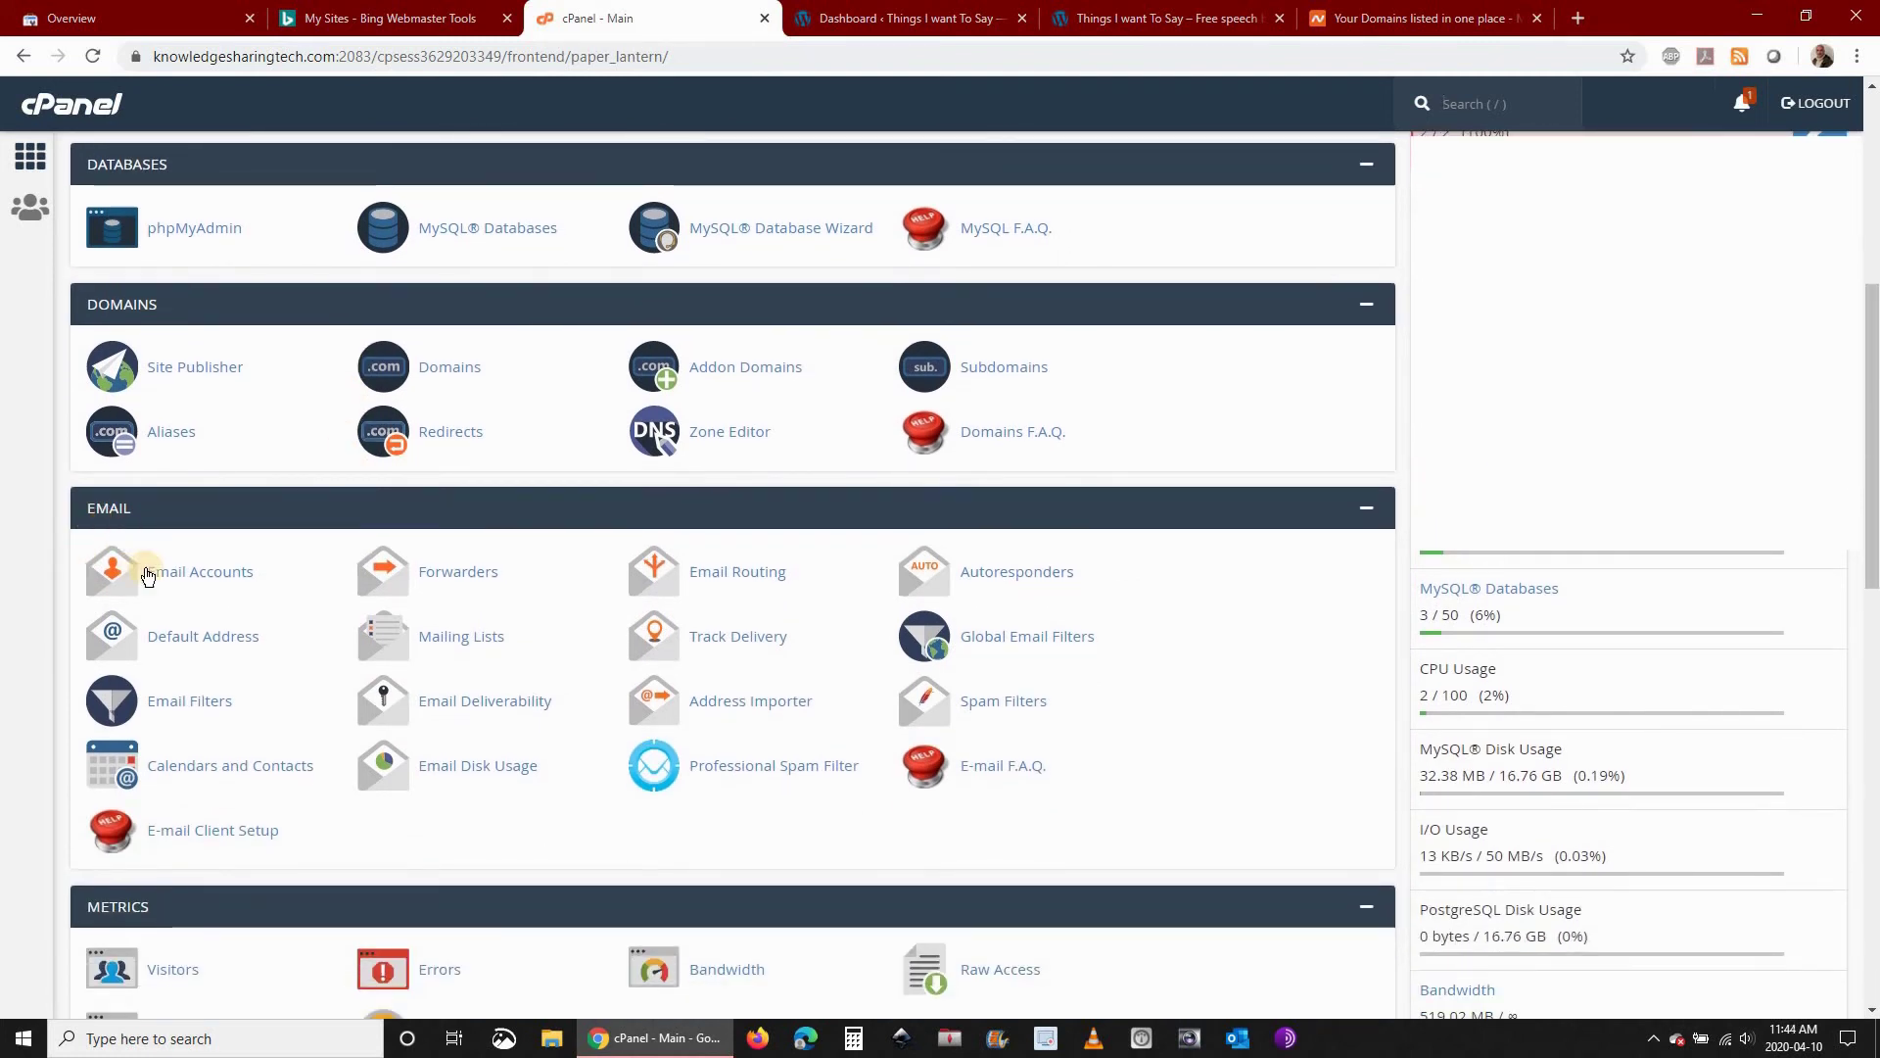
left_click(186, 578)
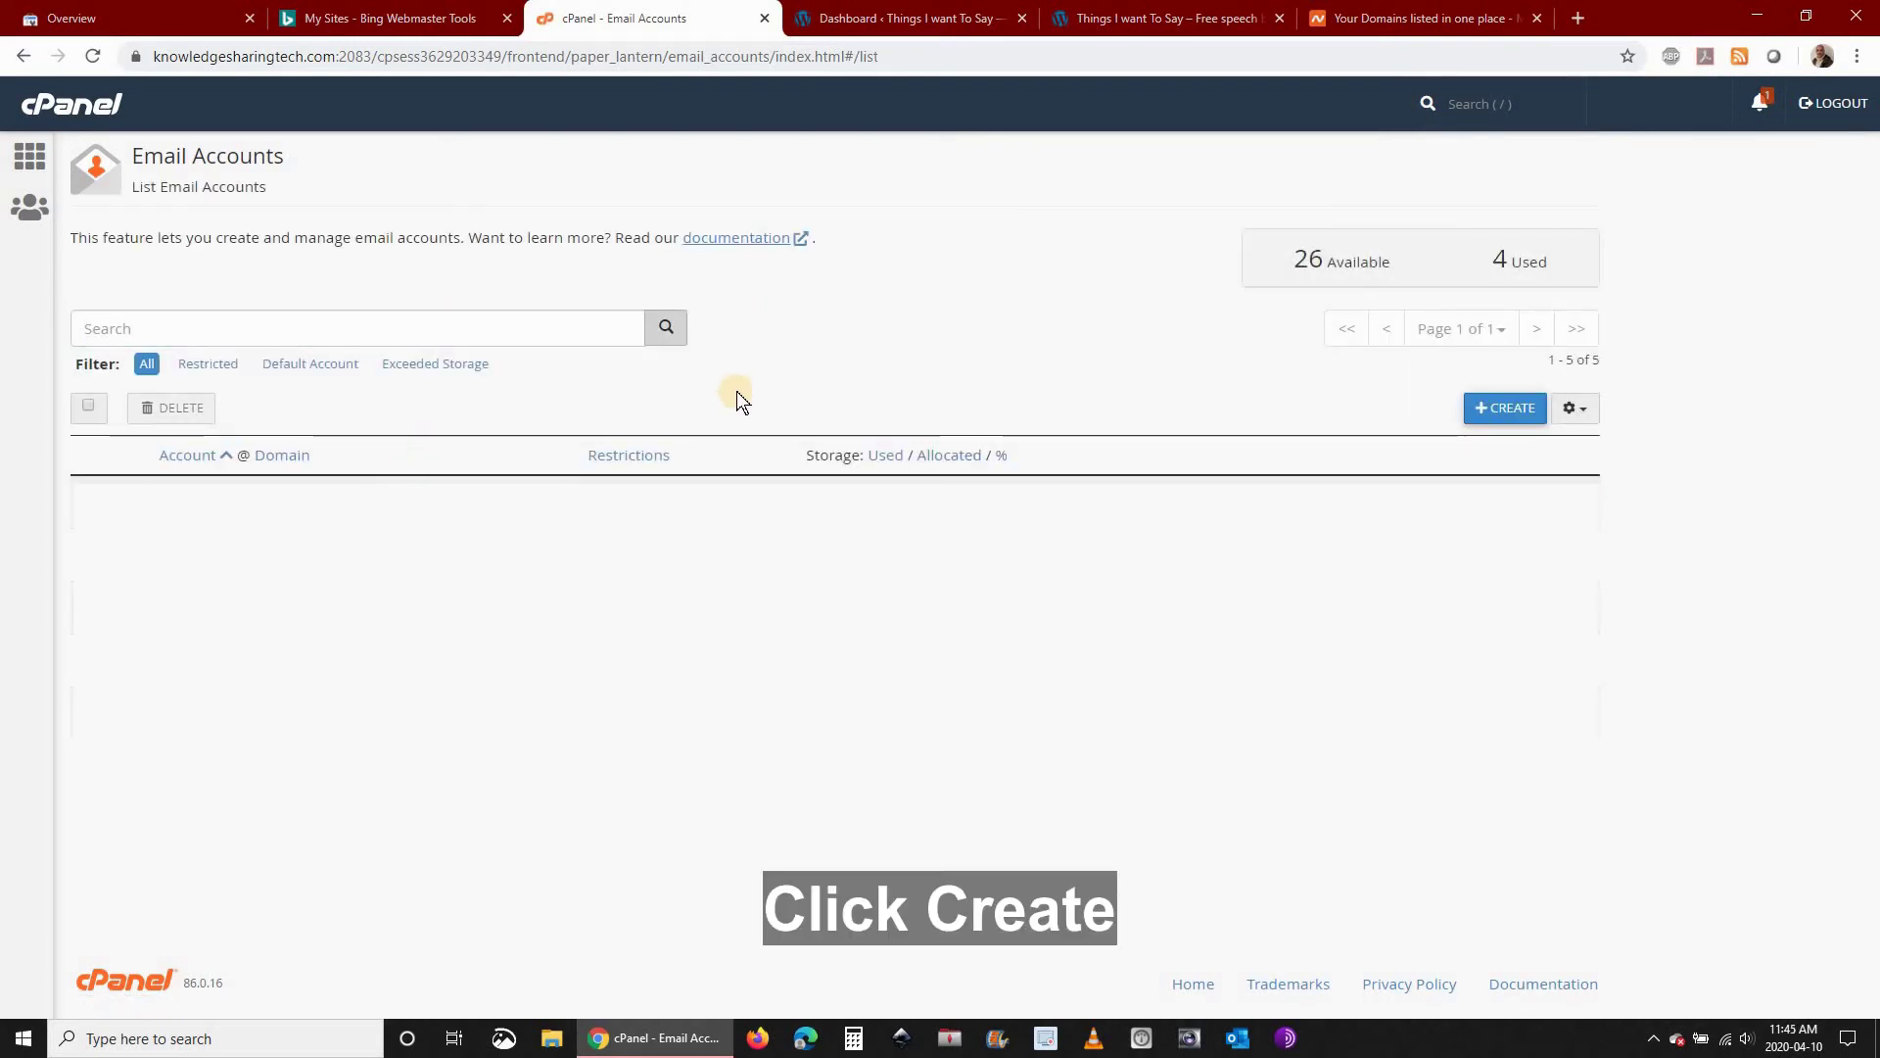
left_click(1499, 405)
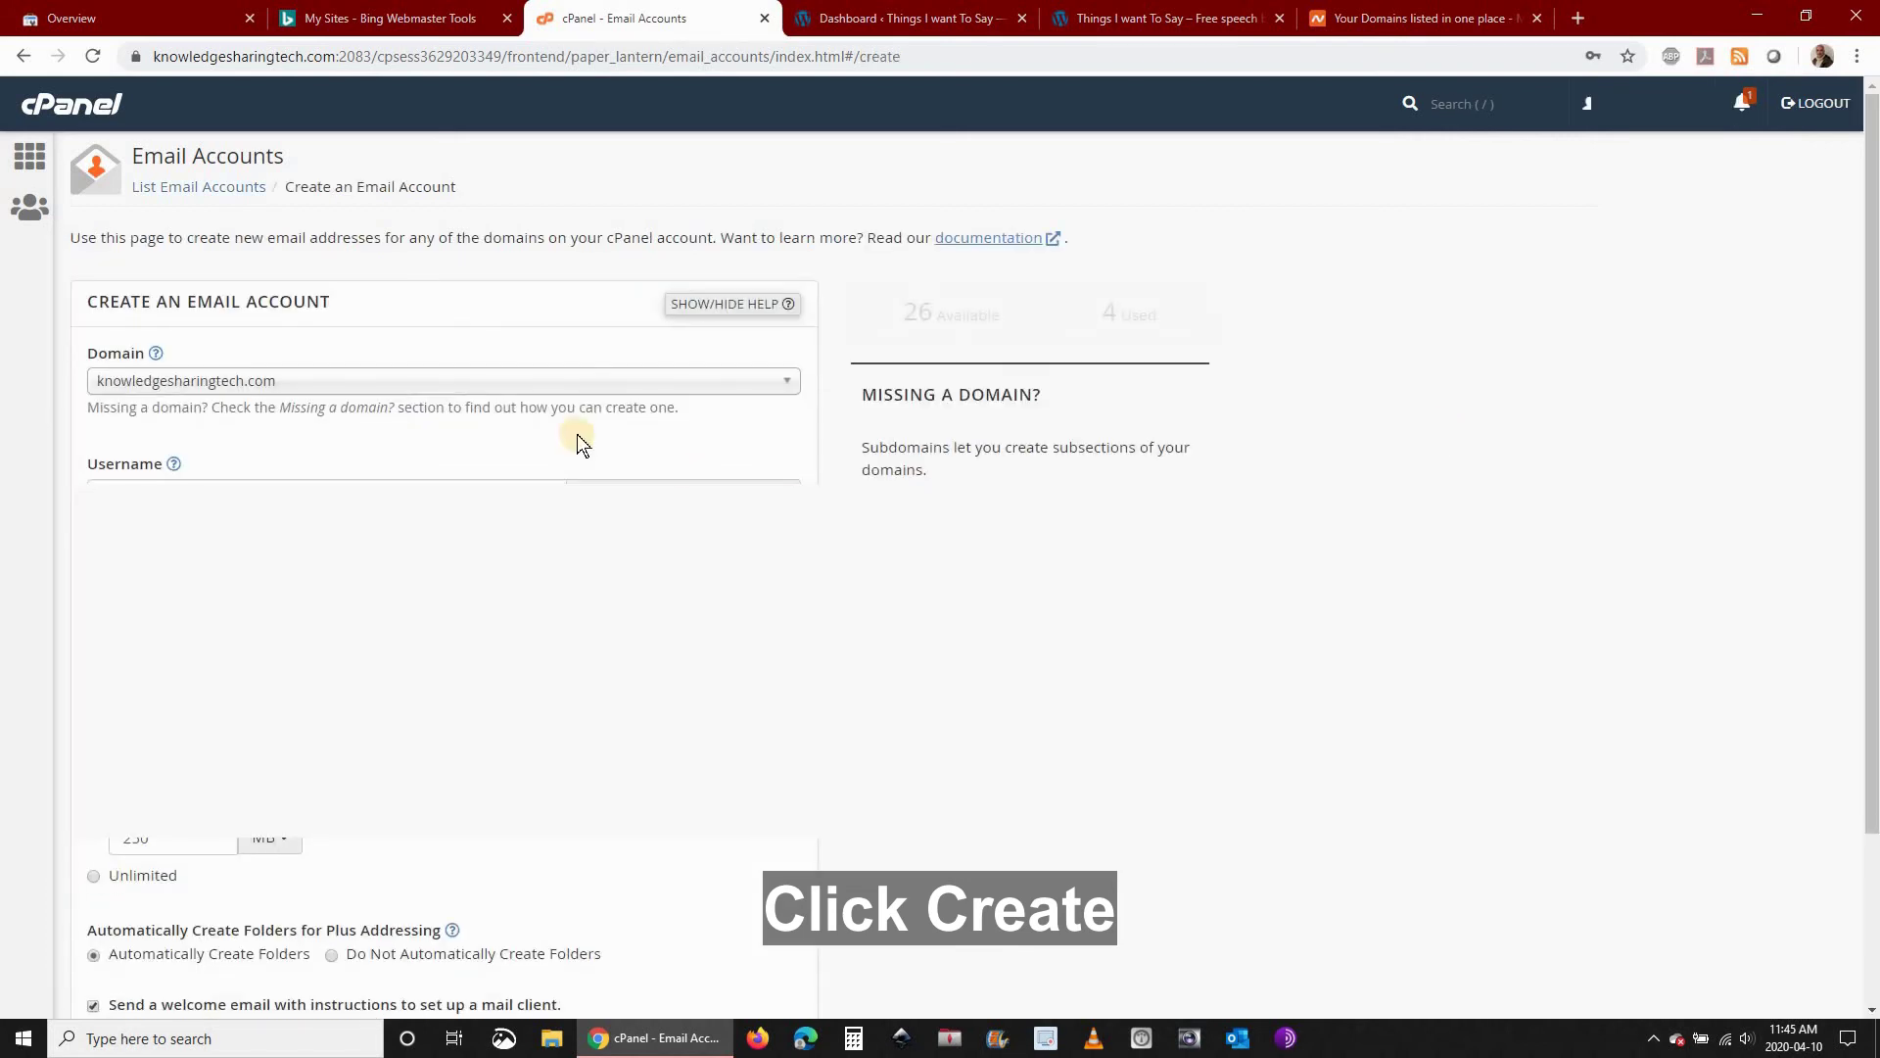
left_click(559, 381)
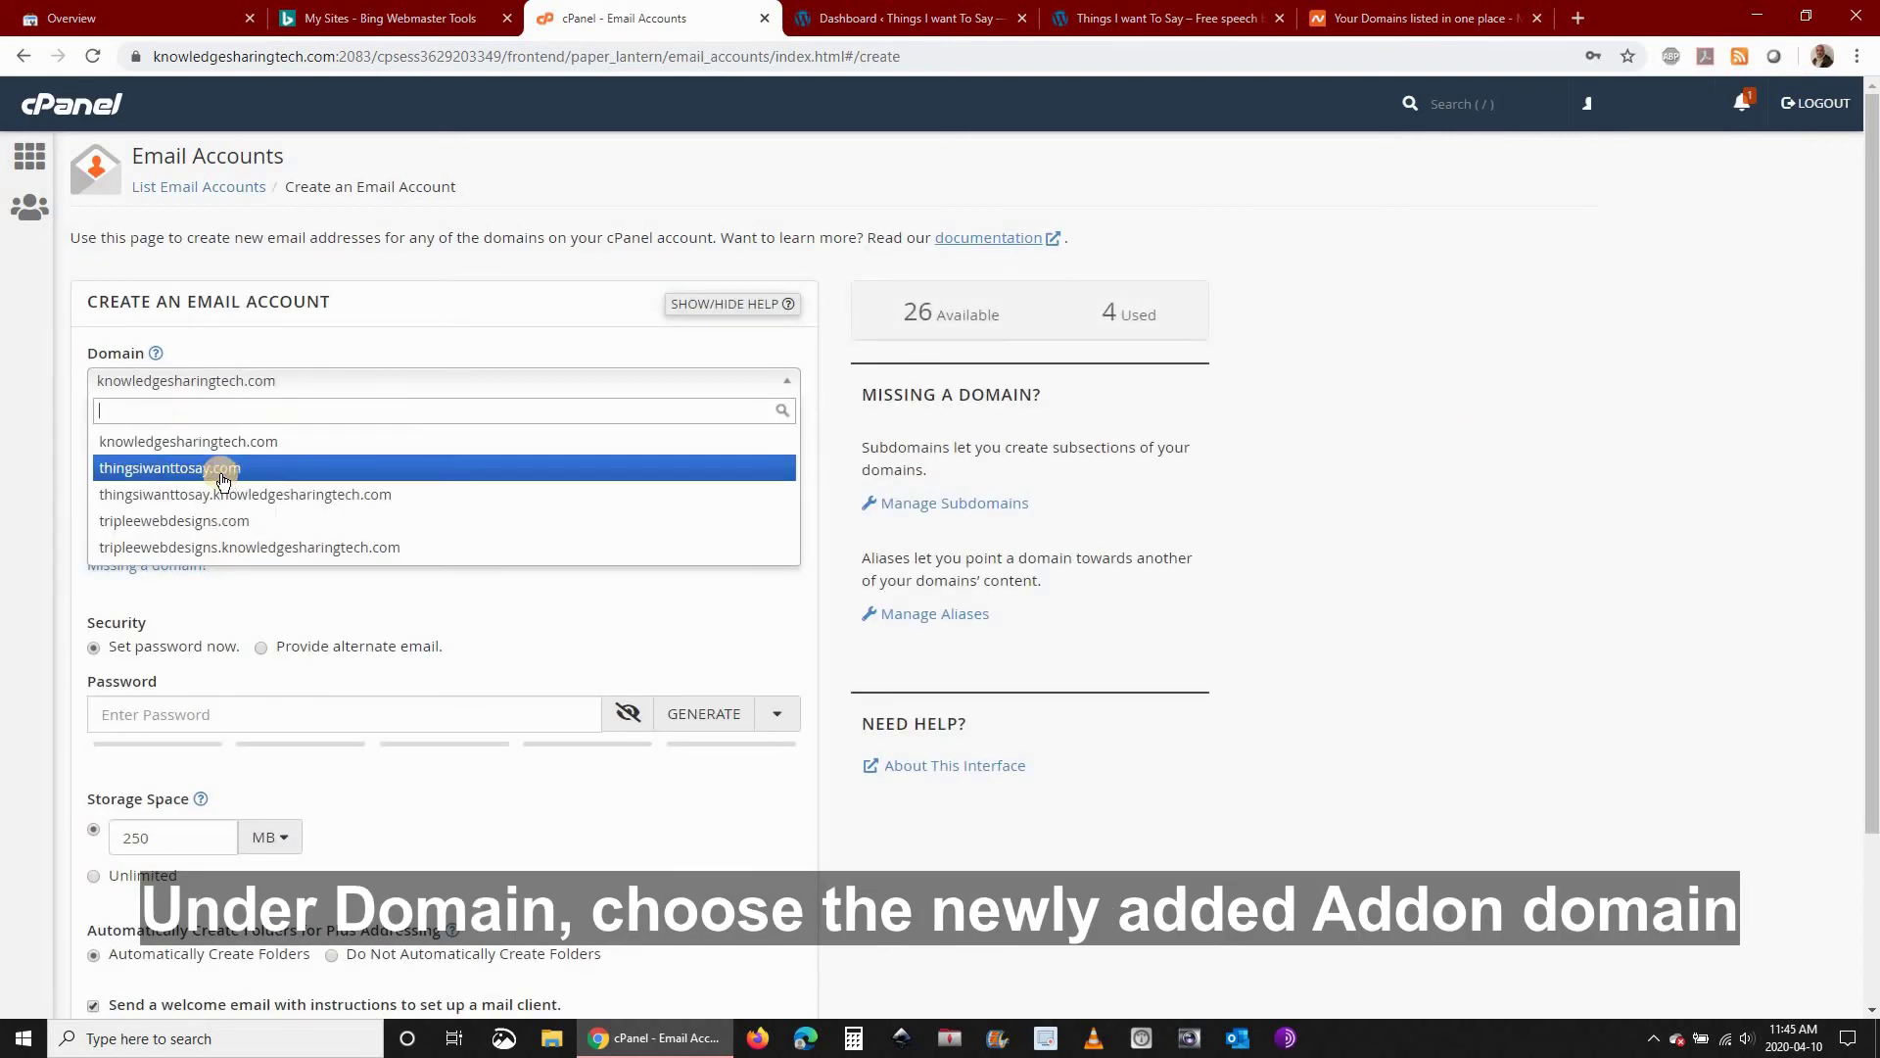
left_click(208, 470)
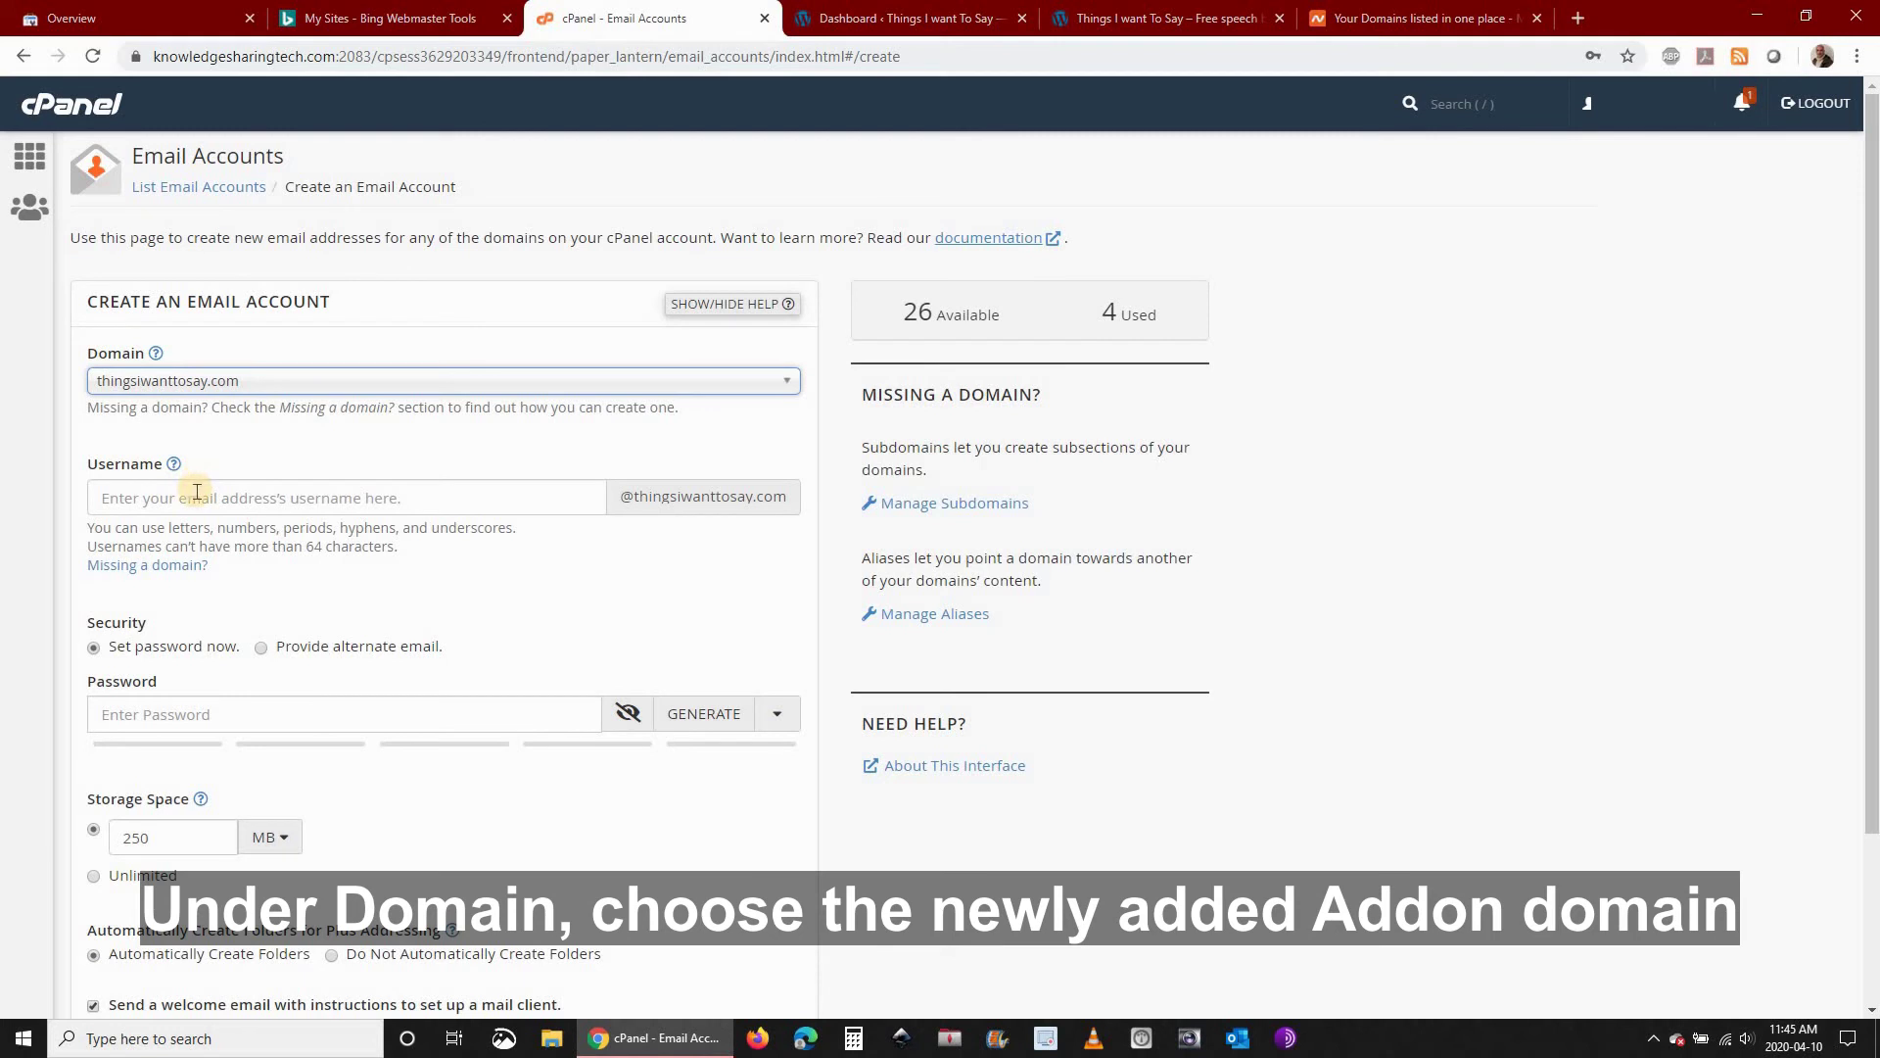
left_click(197, 492)
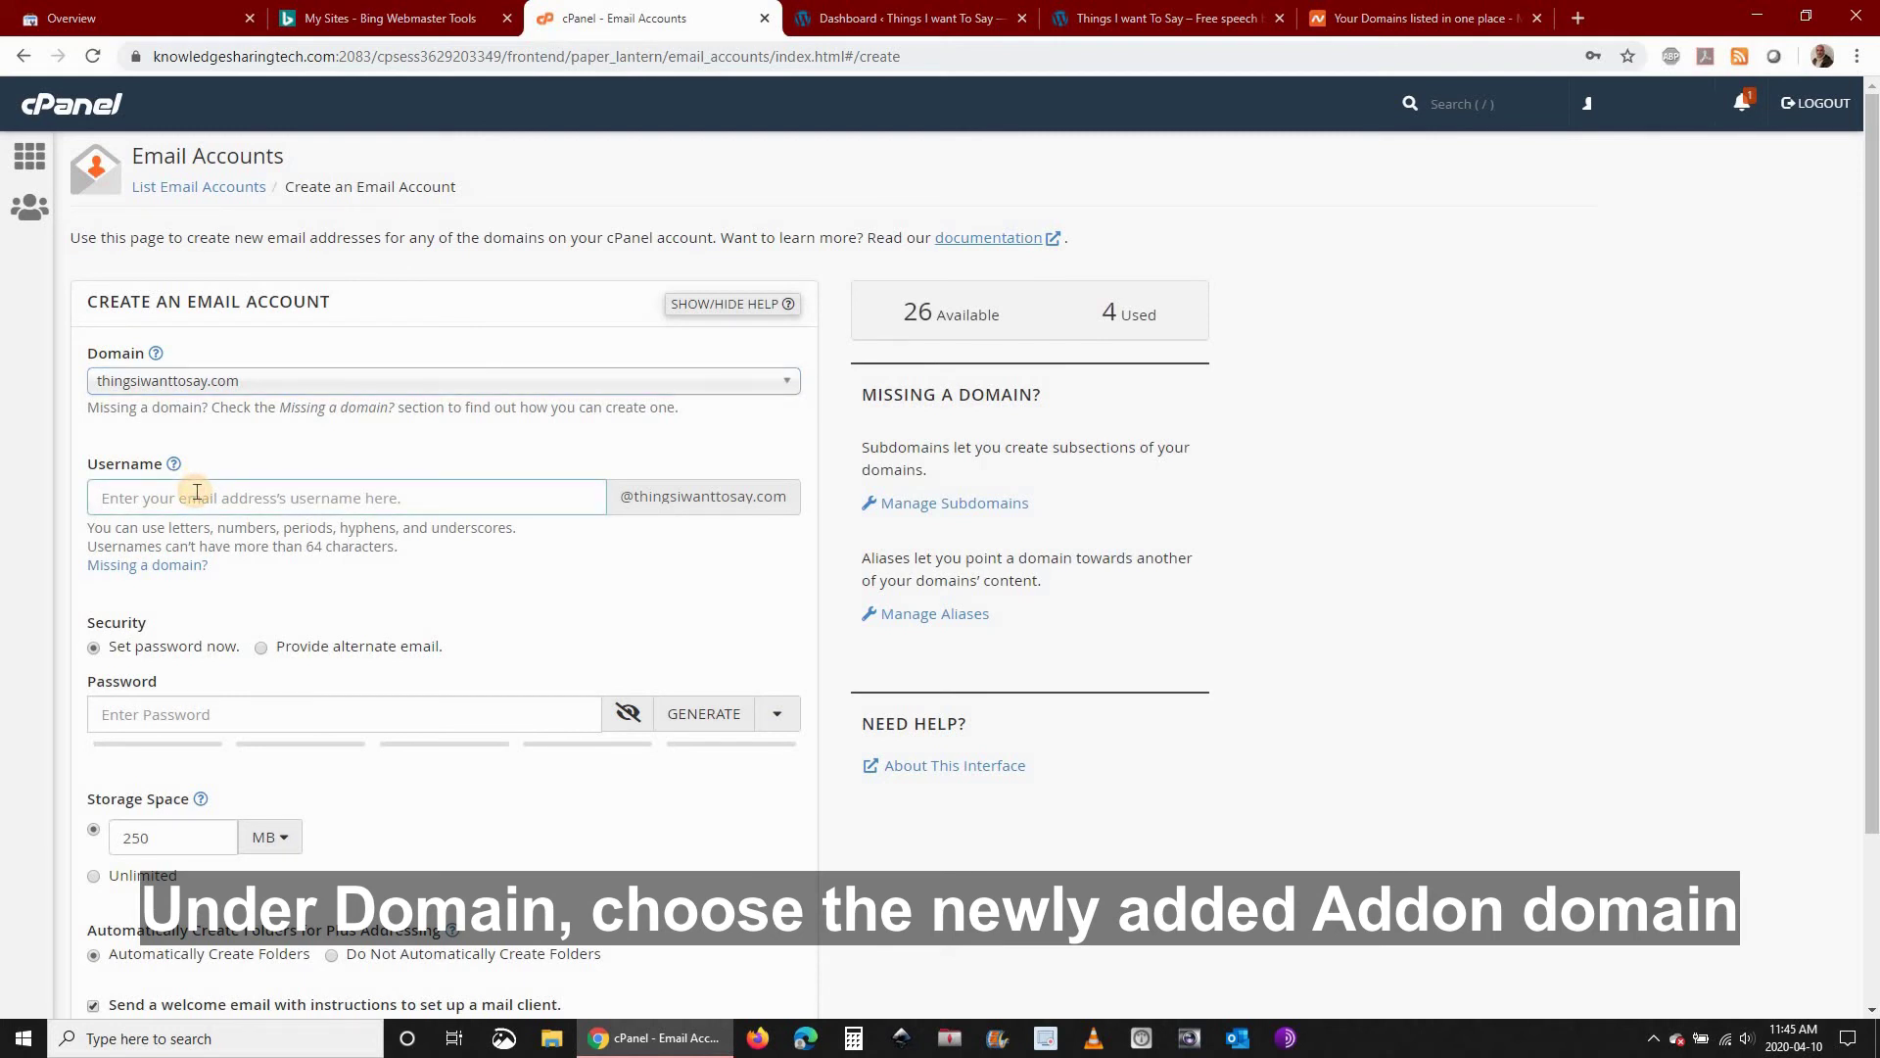
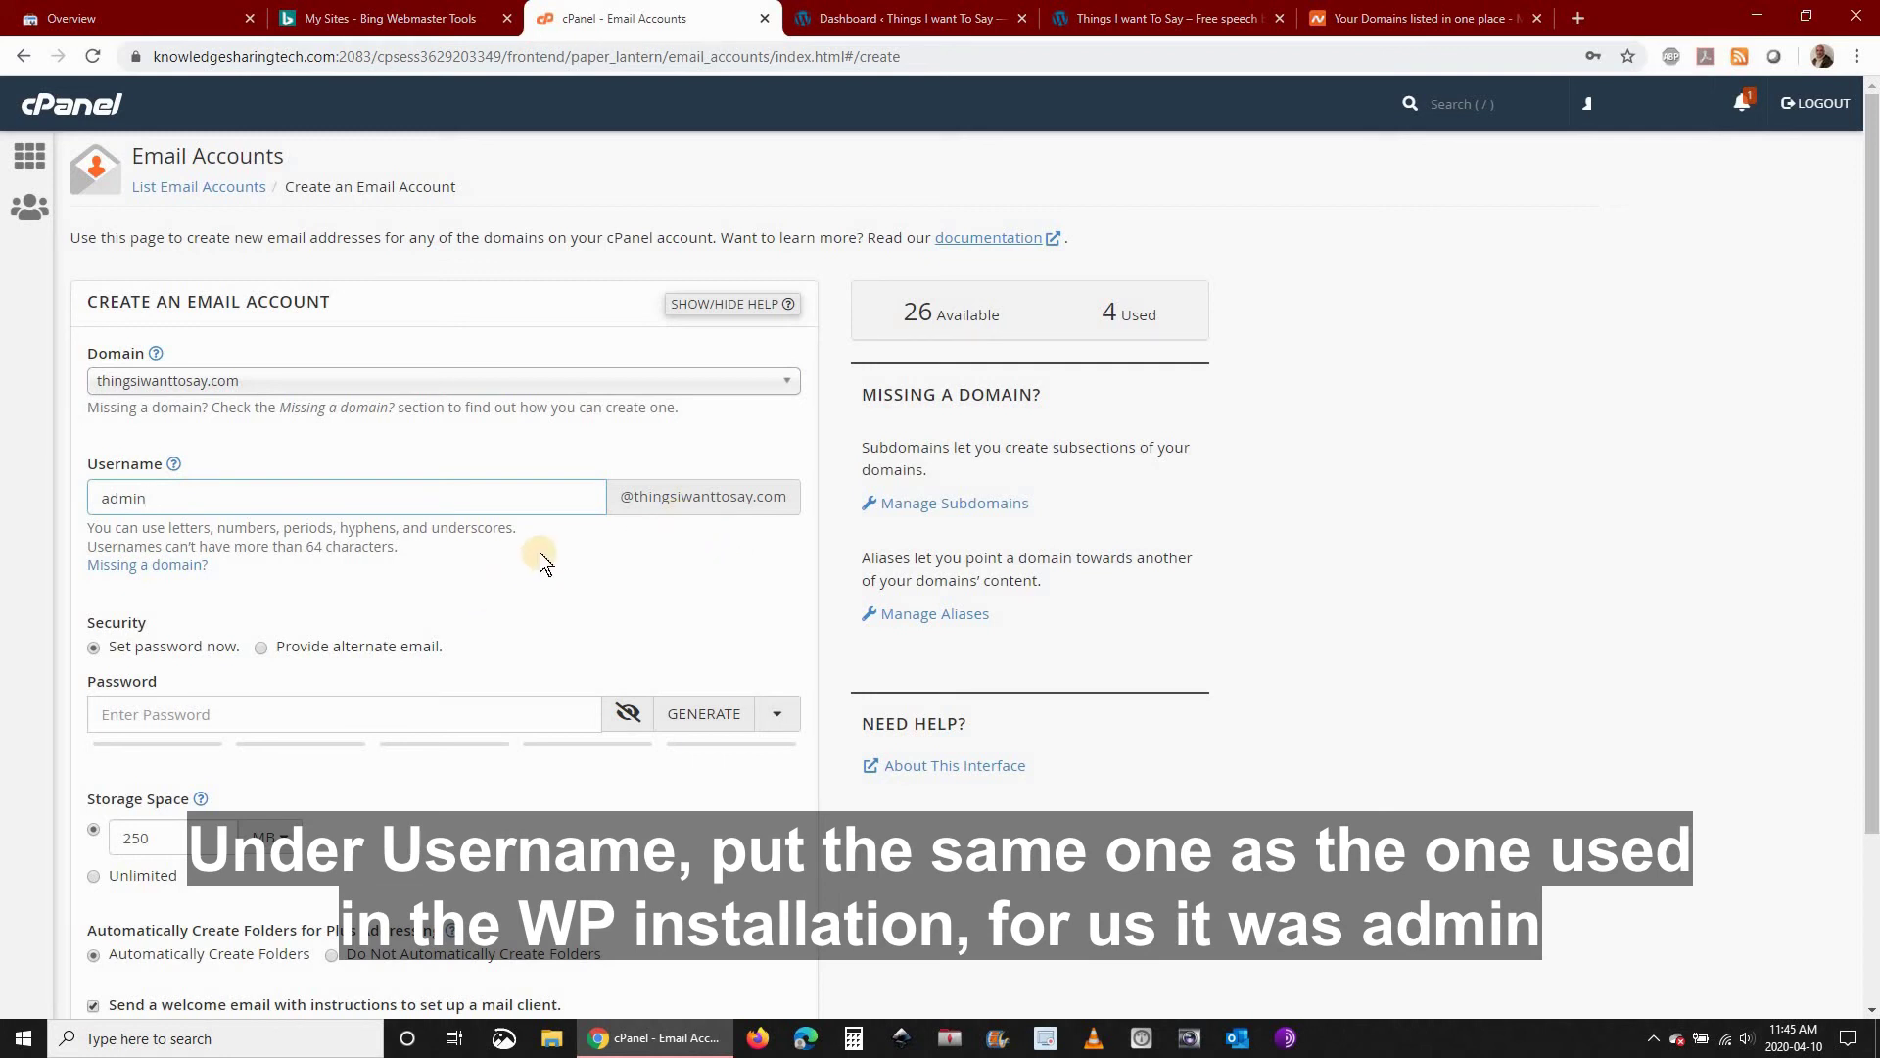
left_click(202, 716)
type("•••••••••")
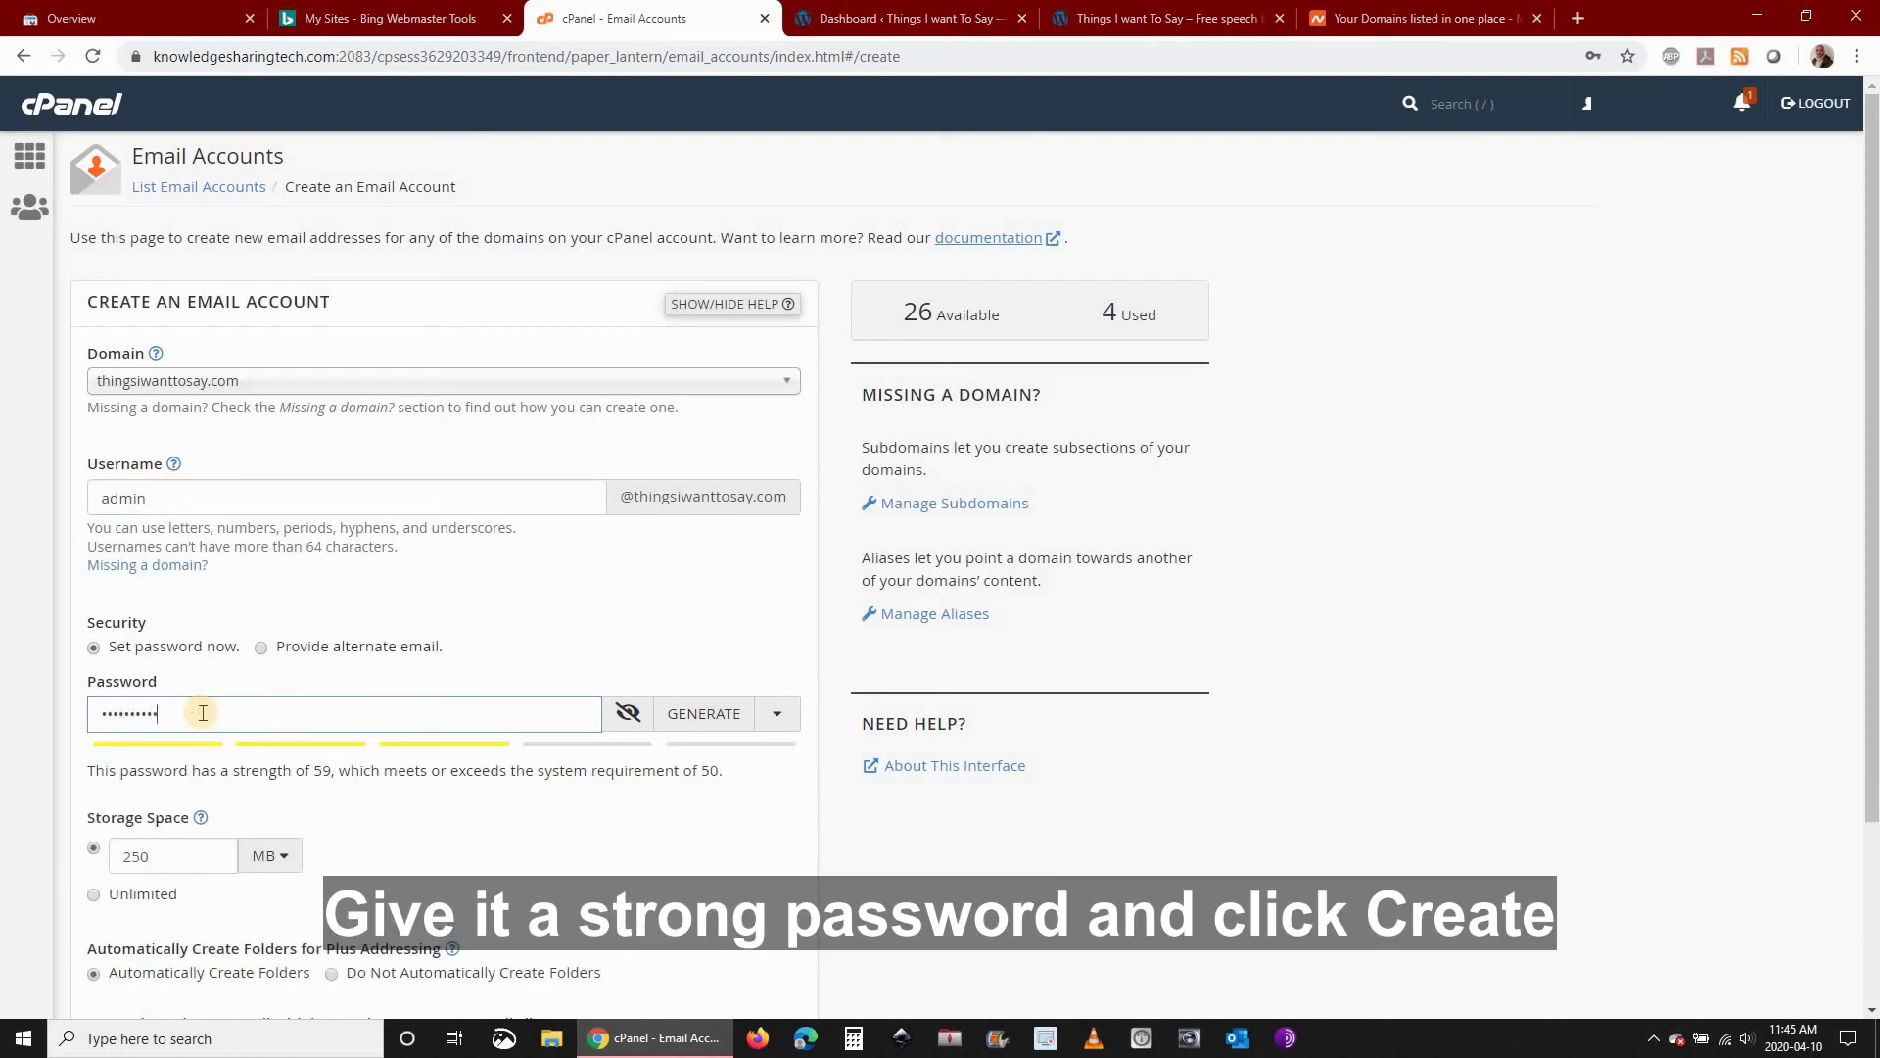
type("••")
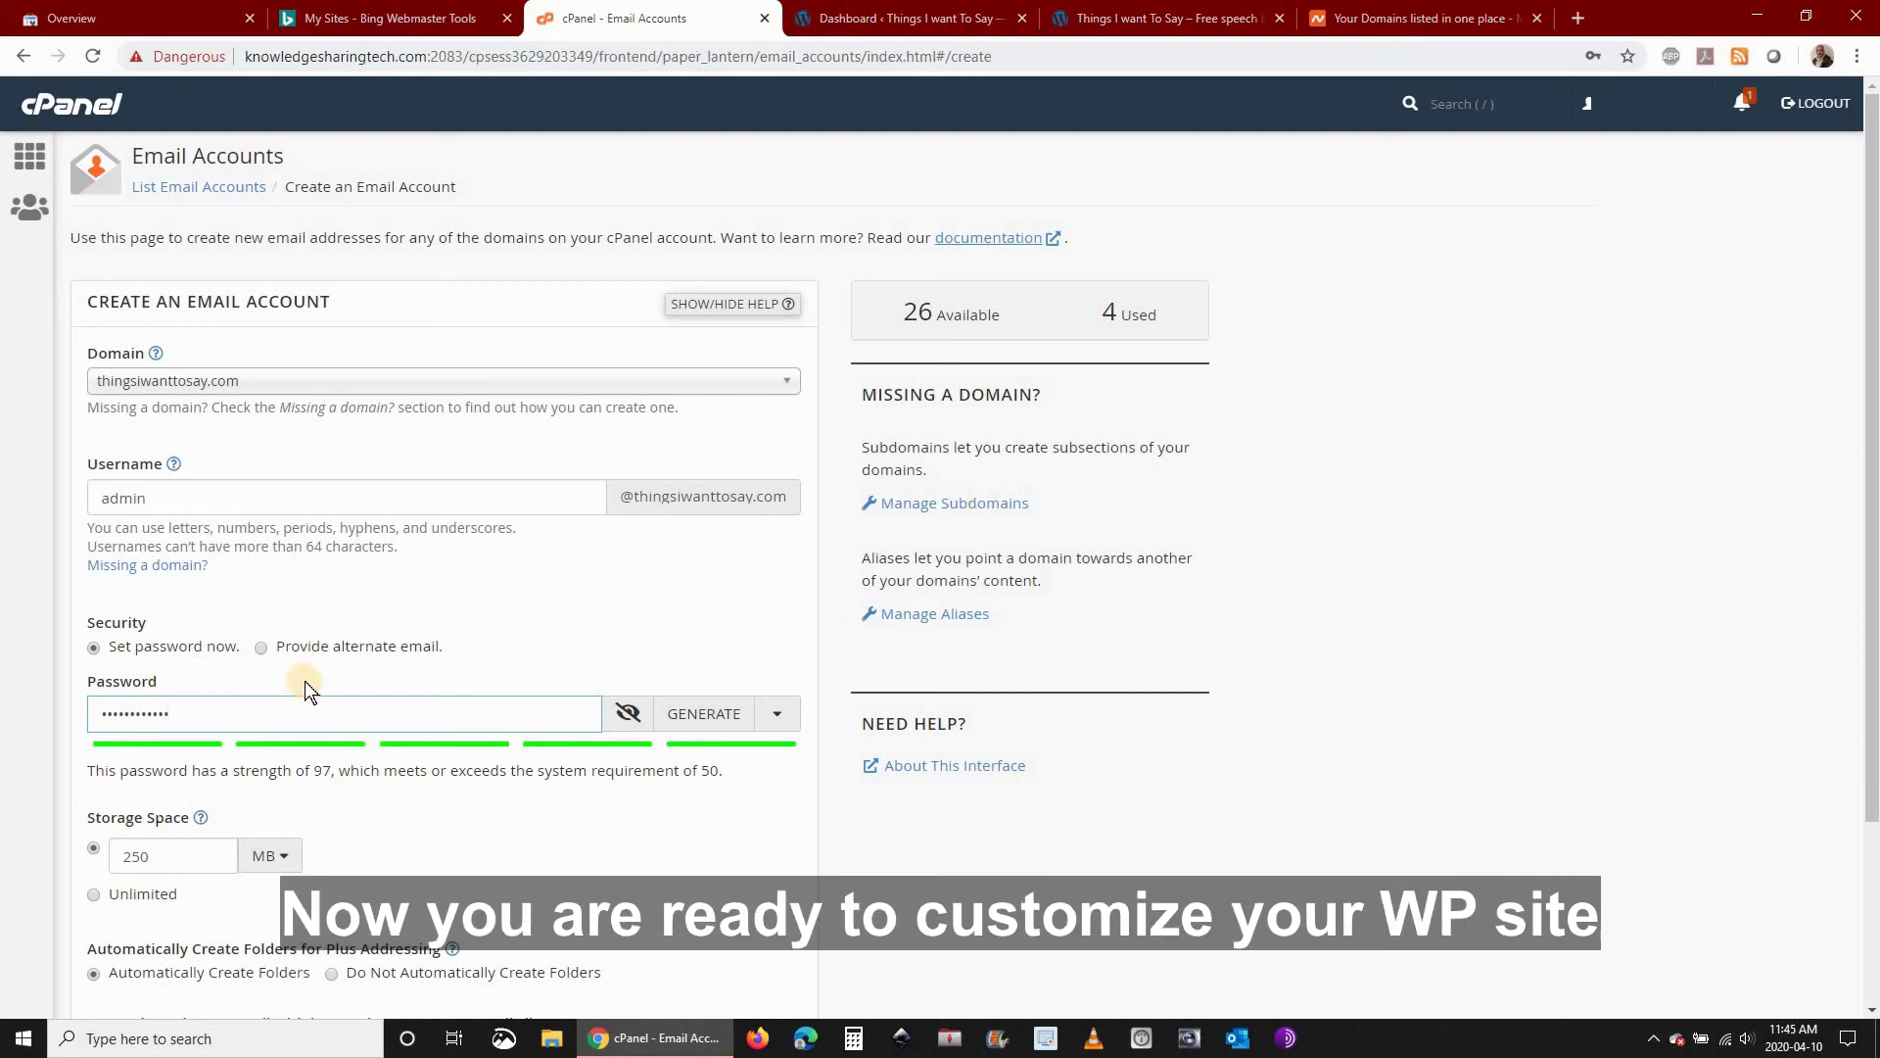
Skip the welcome email, create the mailbox, and save its password in Chrome
scroll(304, 685, "down", 2)
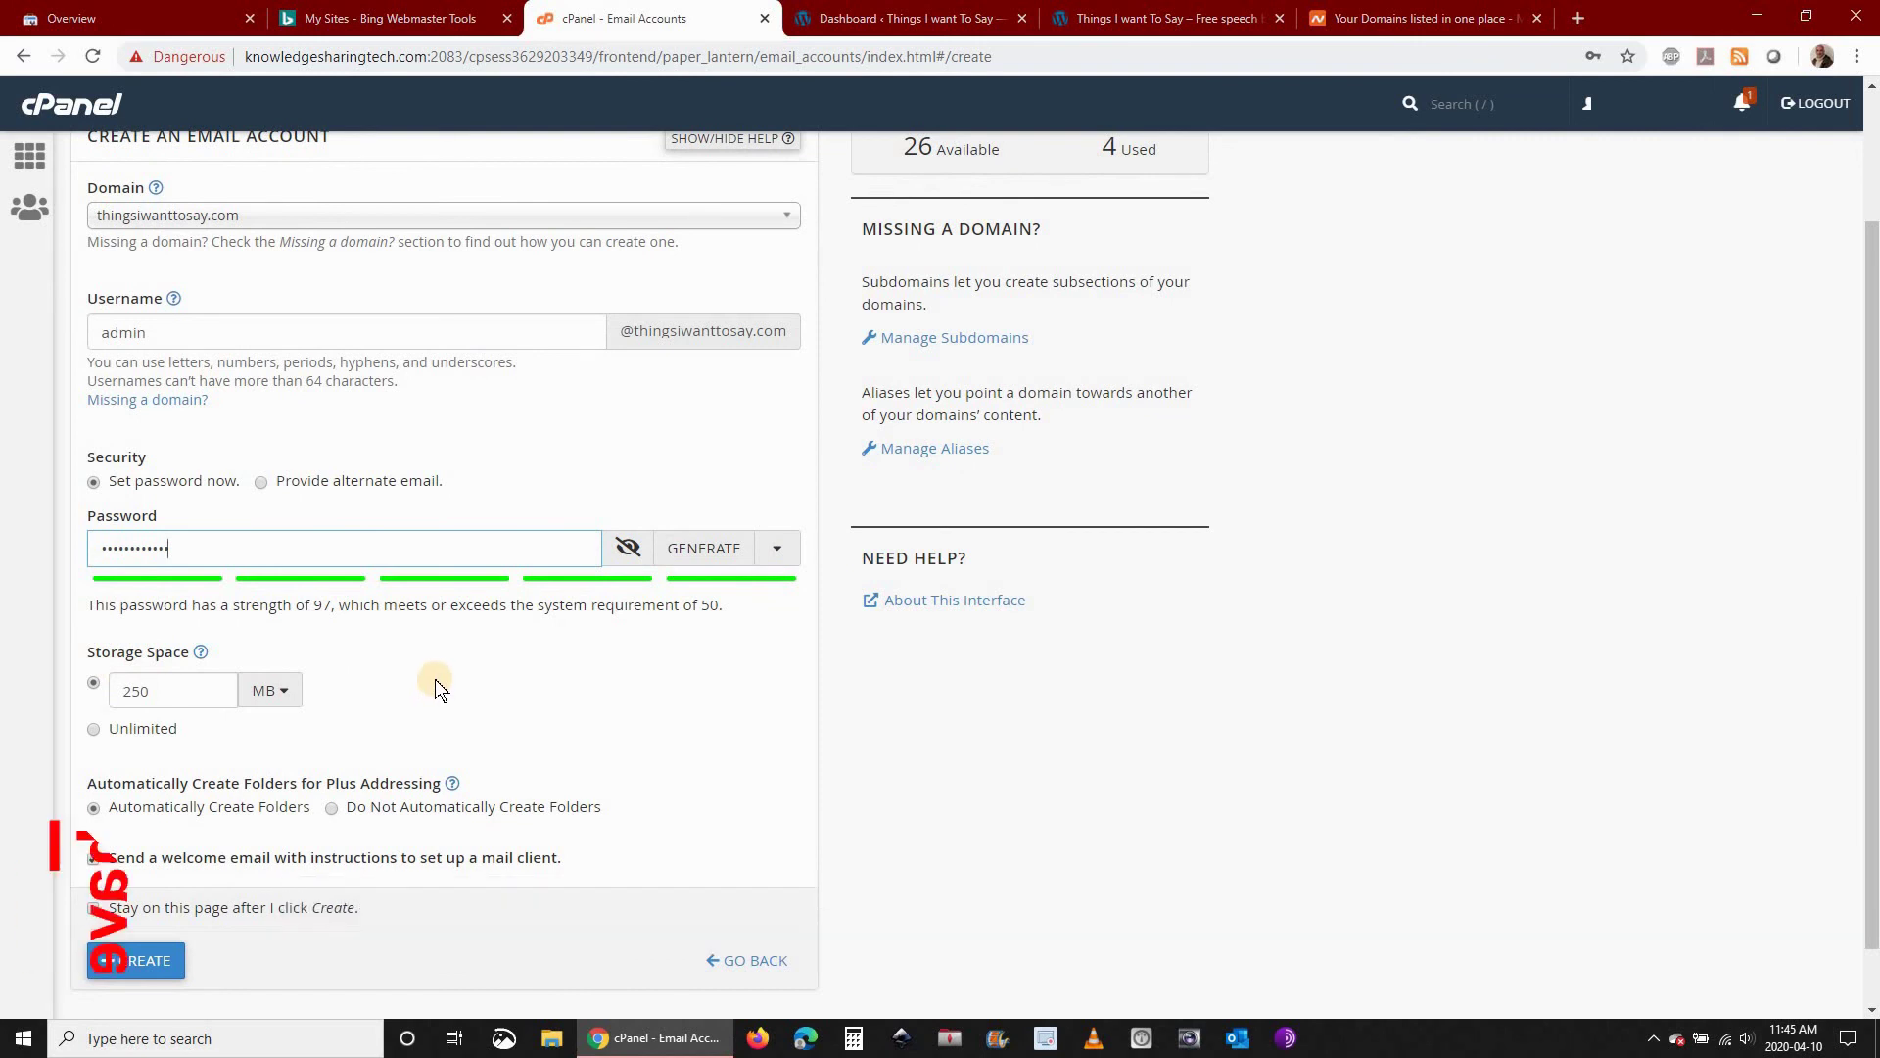
scroll(441, 689, "down", 1)
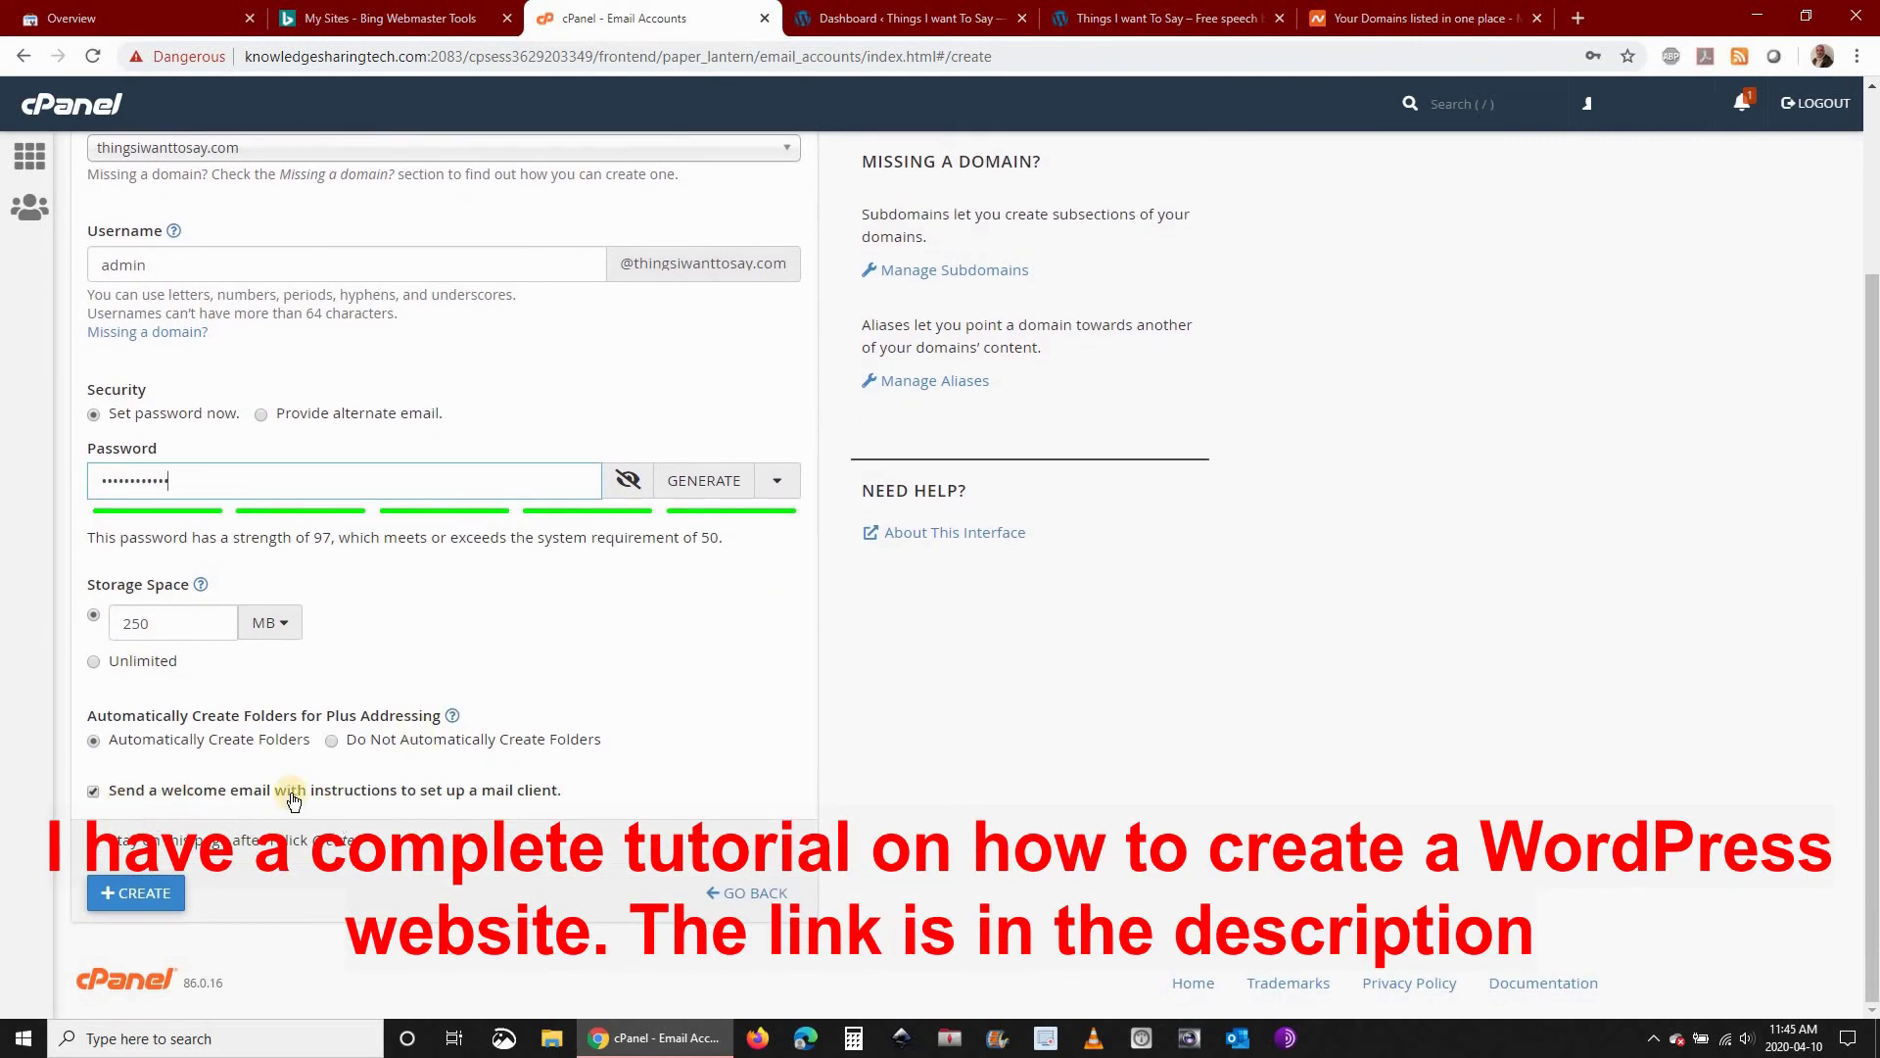
left_click(93, 792)
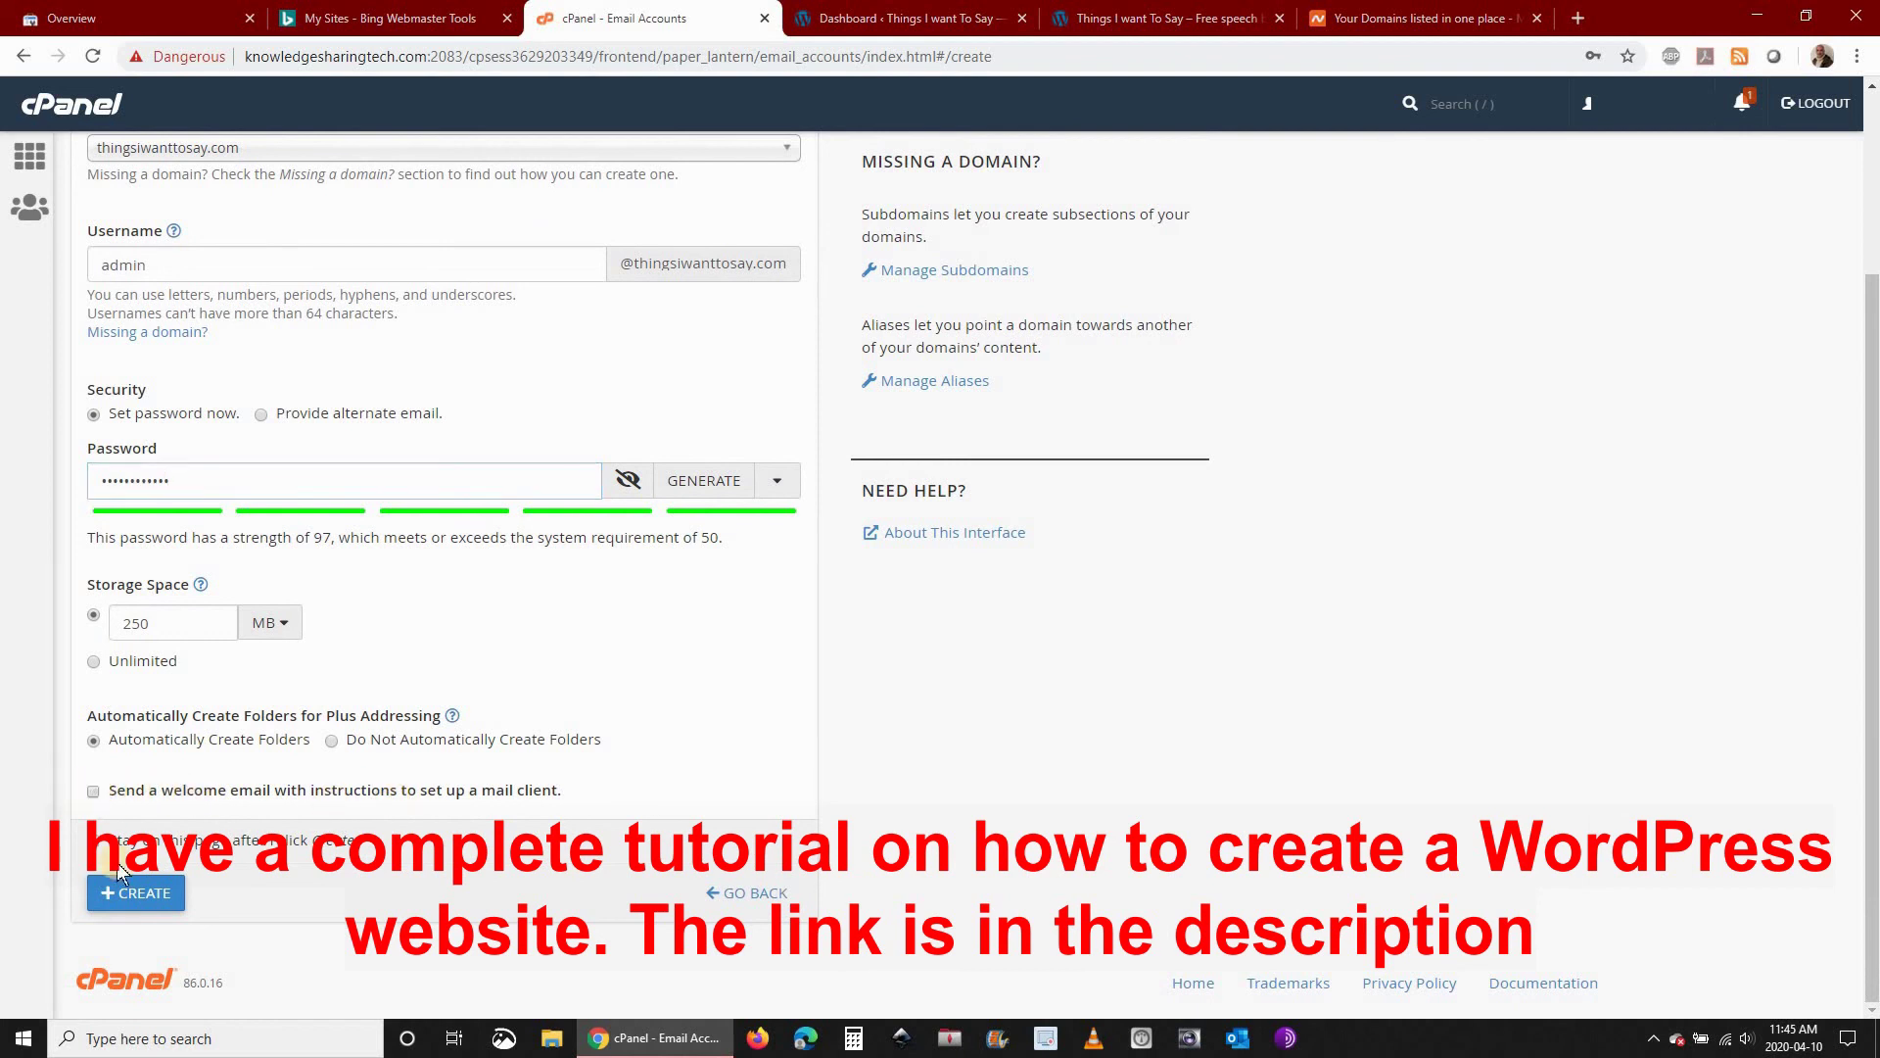
left_click(136, 892)
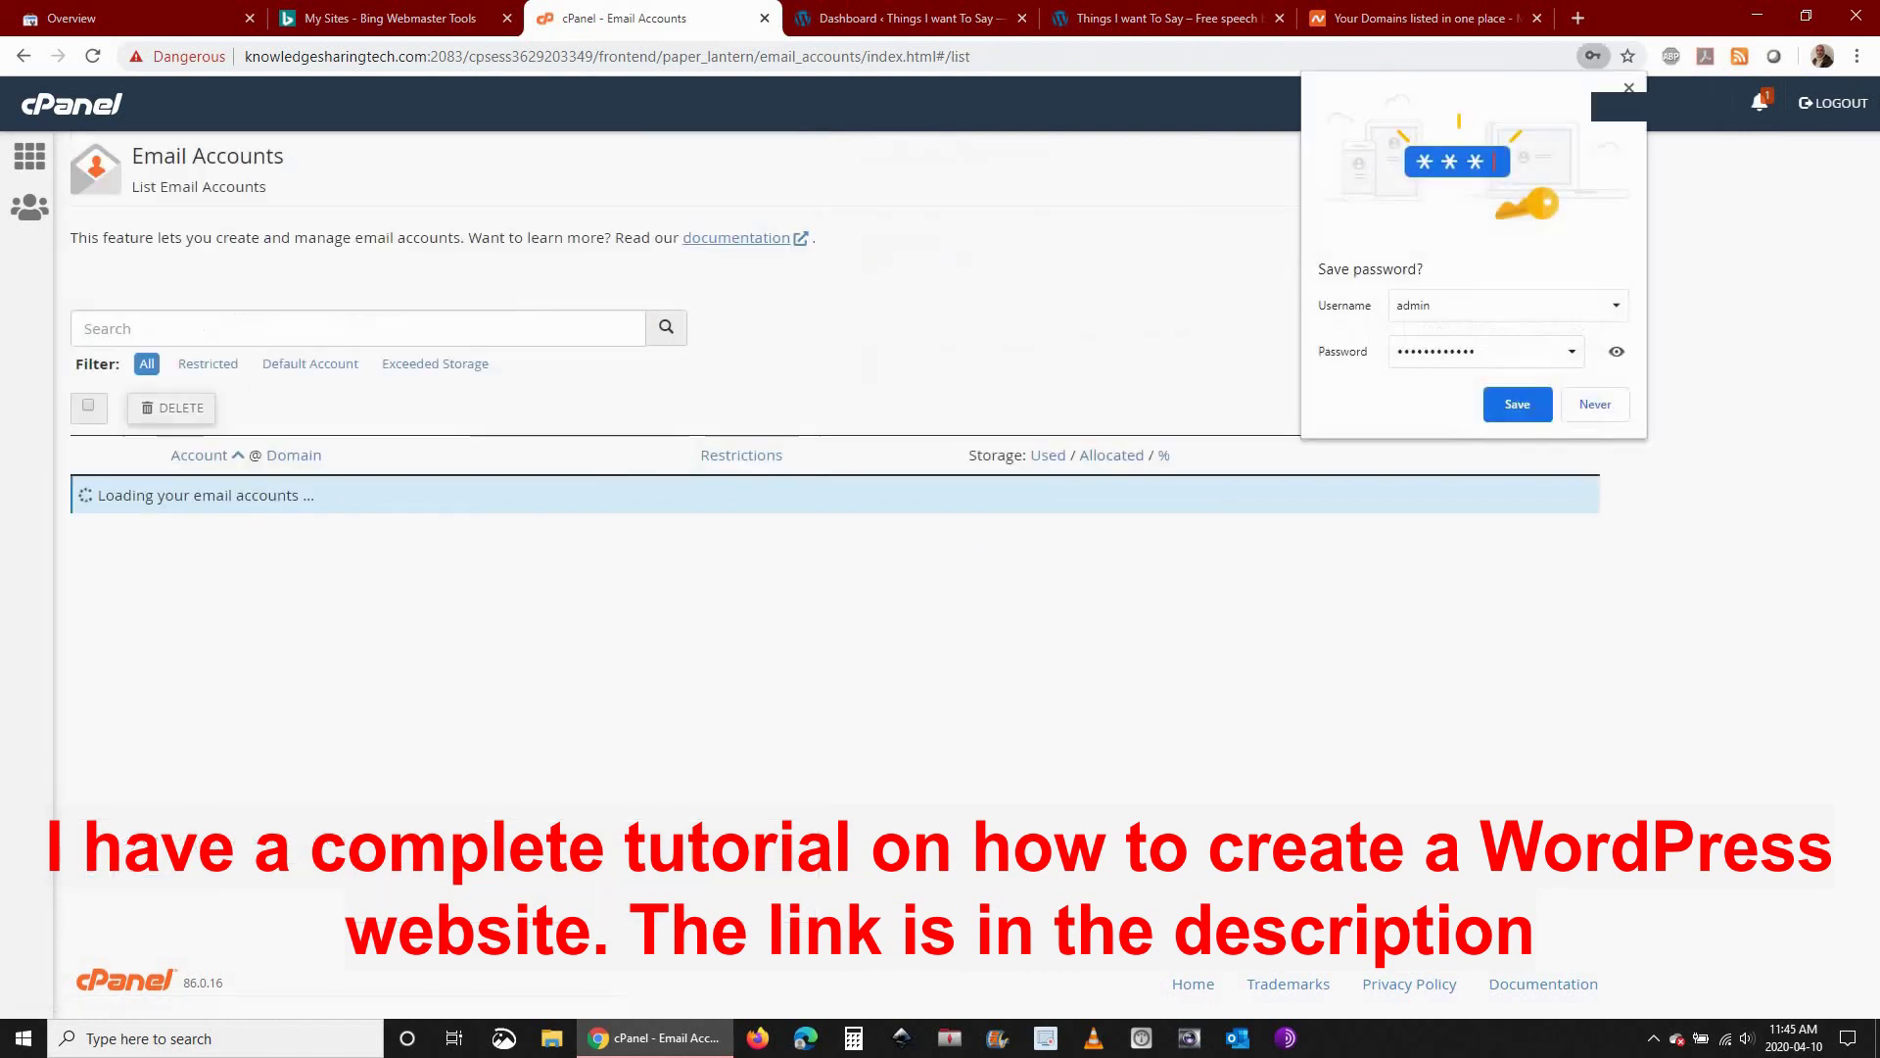
left_click(1508, 409)
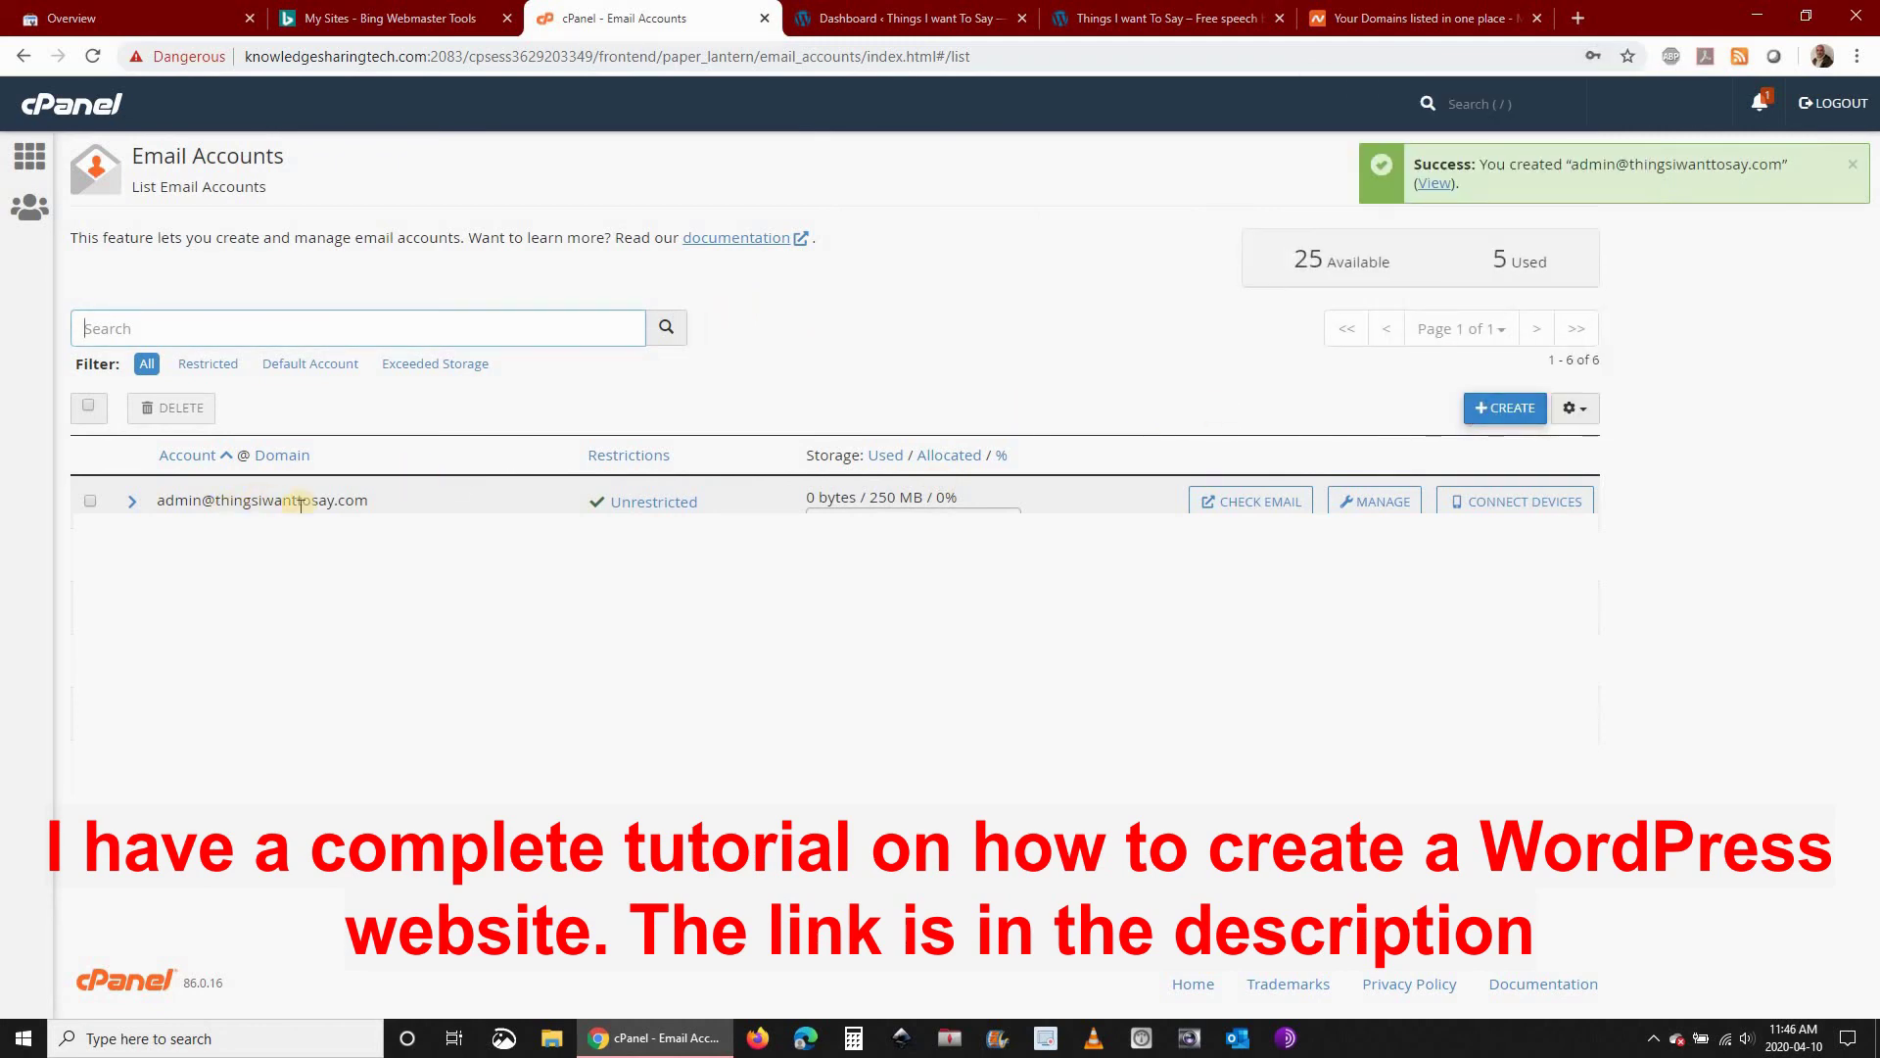
Switch to the WordPress dashboard tab and open Settings > General
left_click(918, 19)
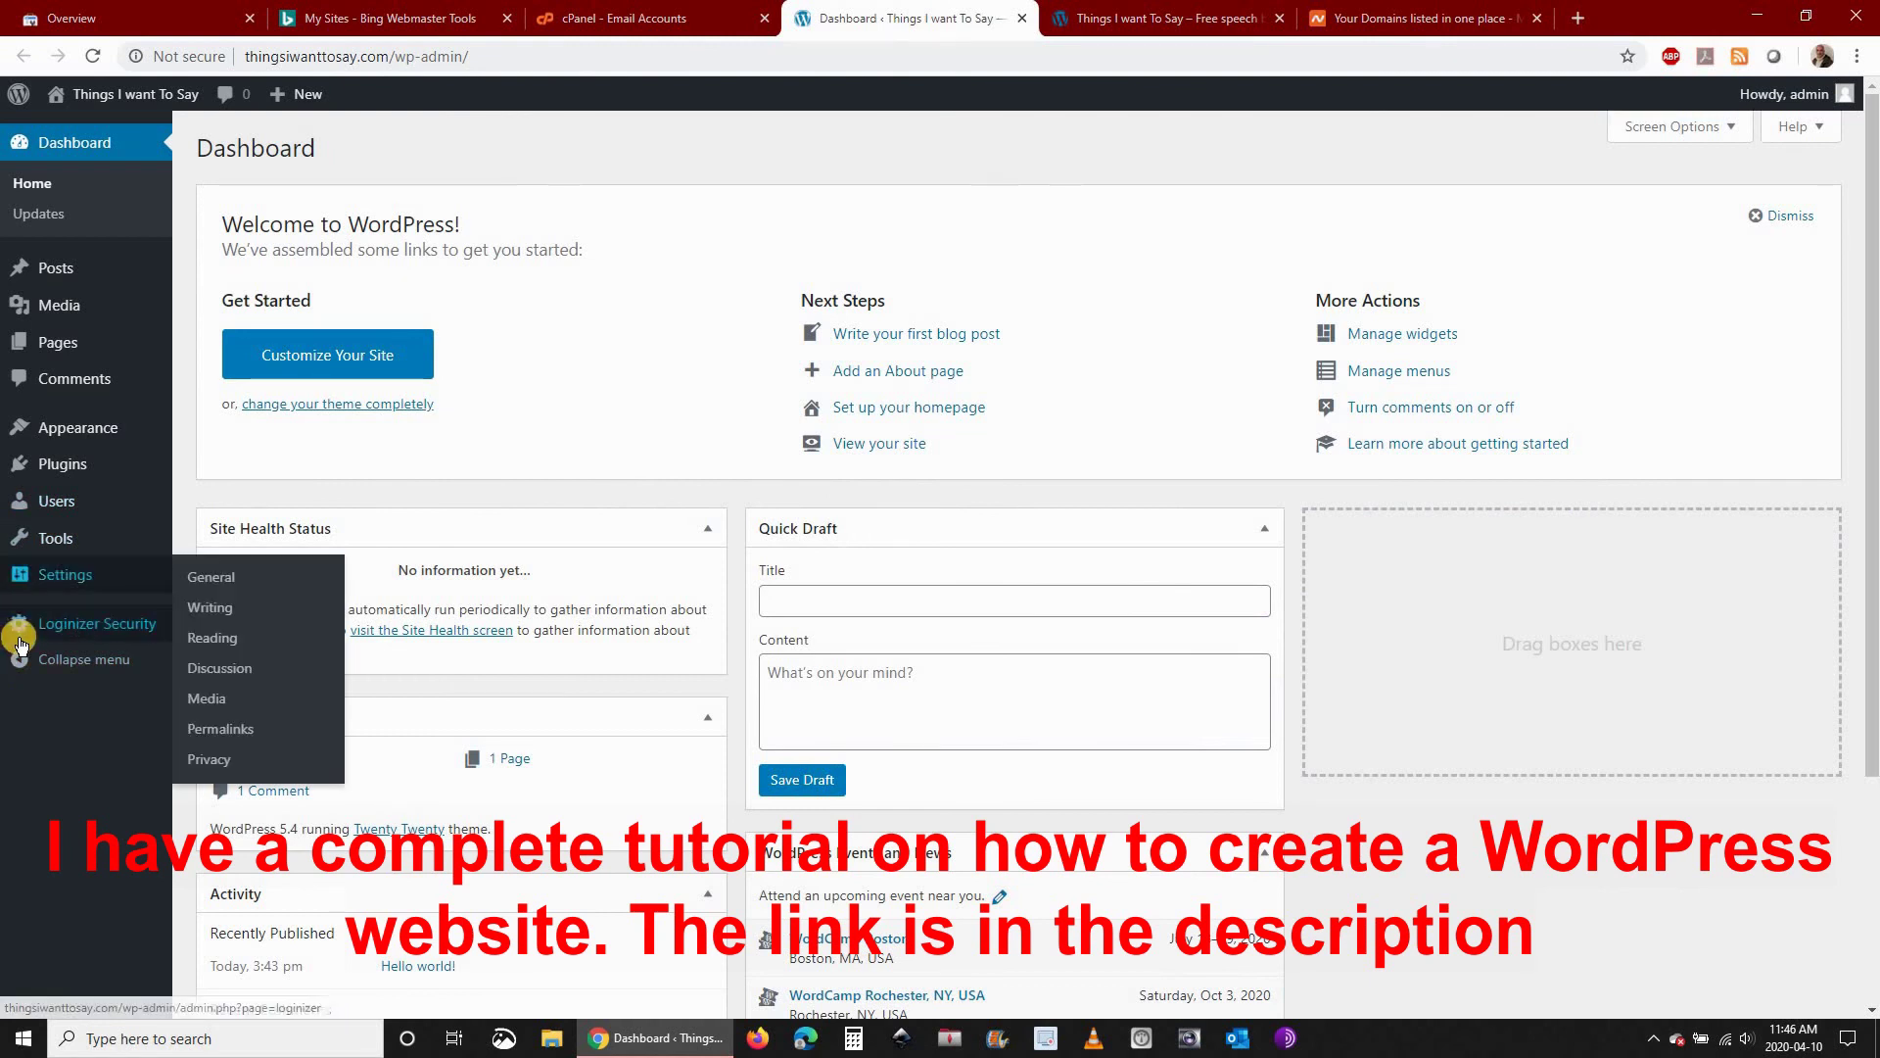
left_click(247, 586)
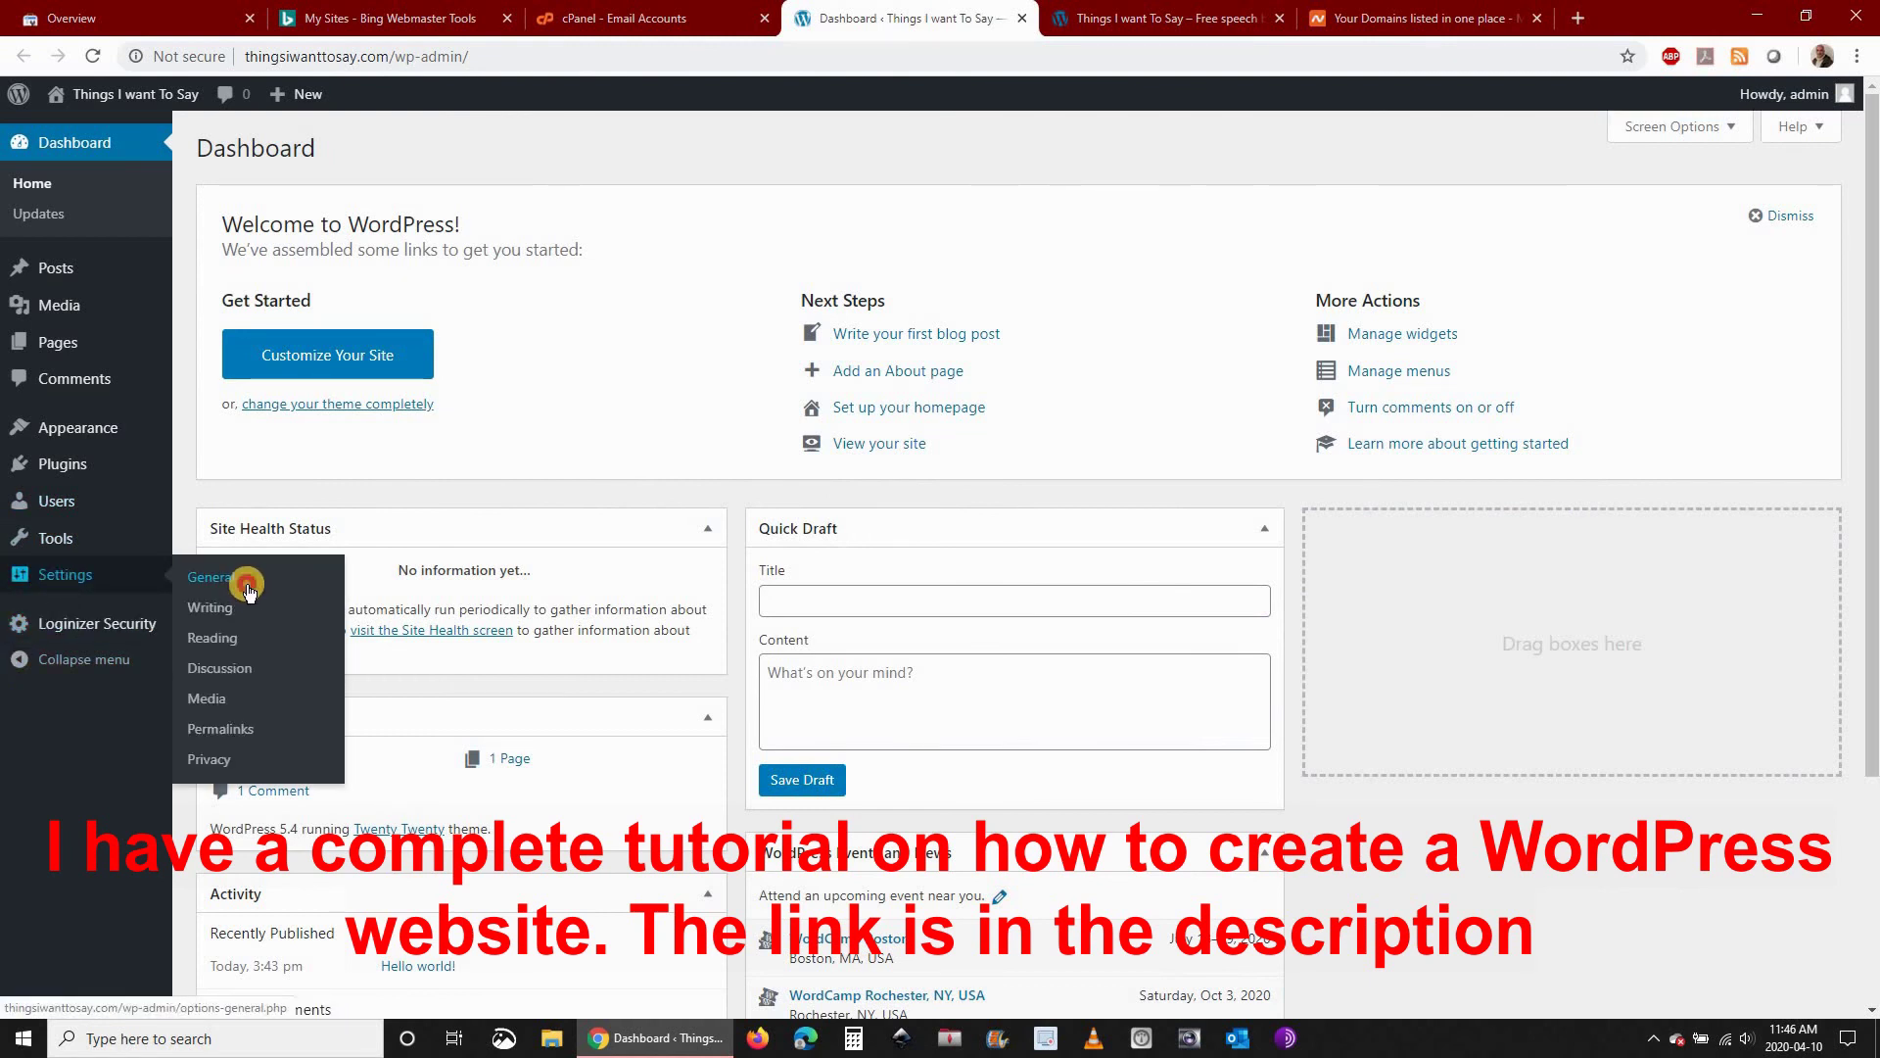